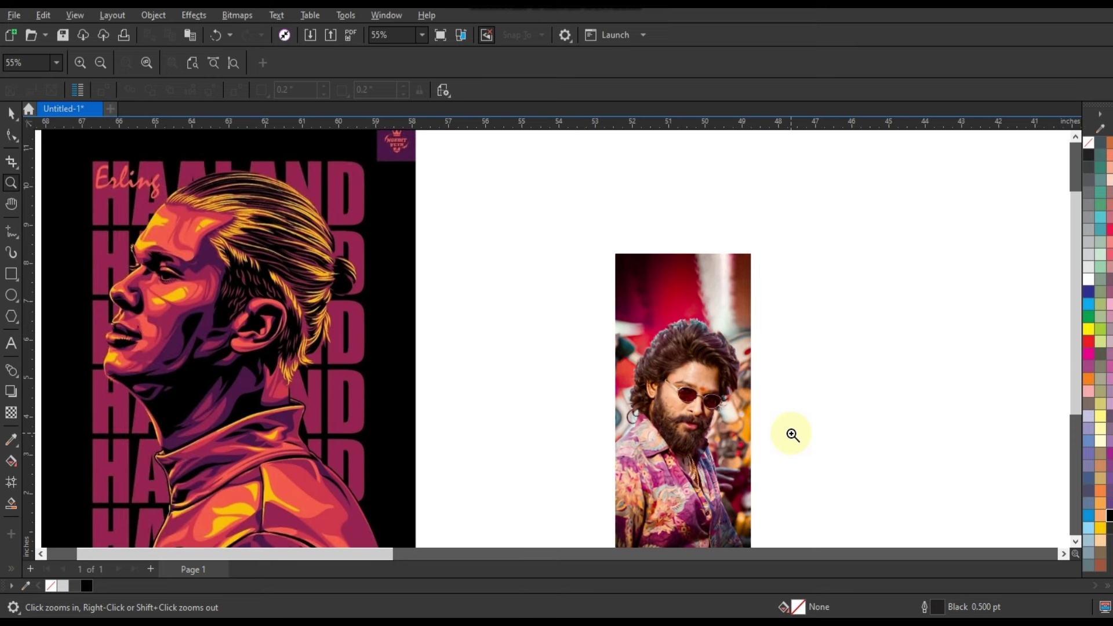
Move the portrait photo up and to the left, closer to the HAALAND poster
click(11, 112)
click(685, 401)
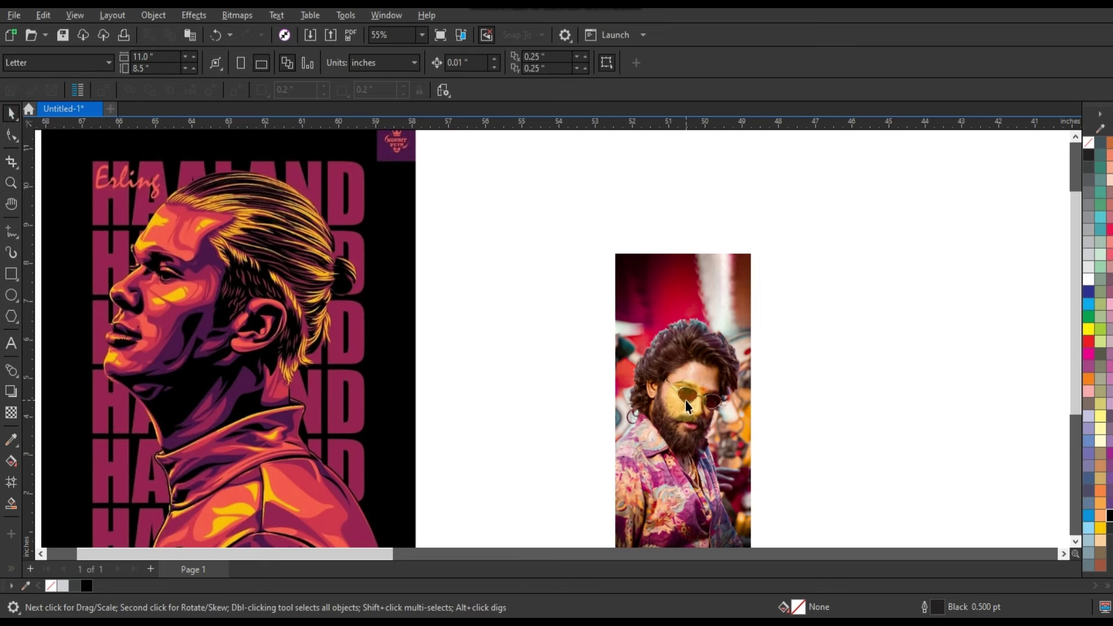
drag(685, 401, 553, 355)
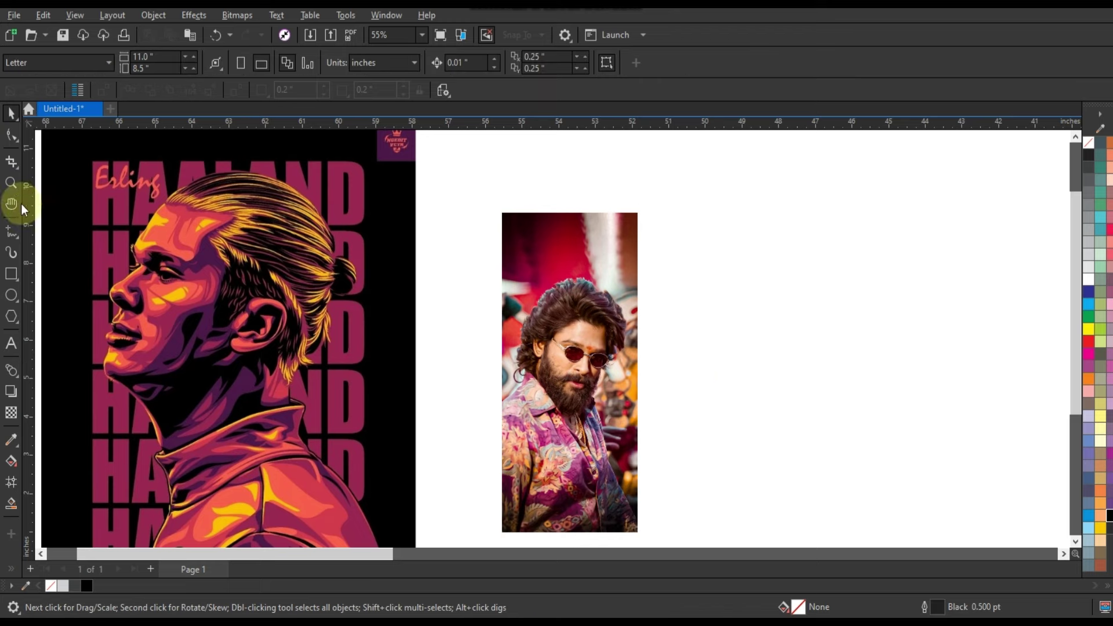
Start a straight-segment Freehand outline on the hair's upper right and trace over the crown to its upper left
click(11, 183)
drag(482, 255, 691, 393)
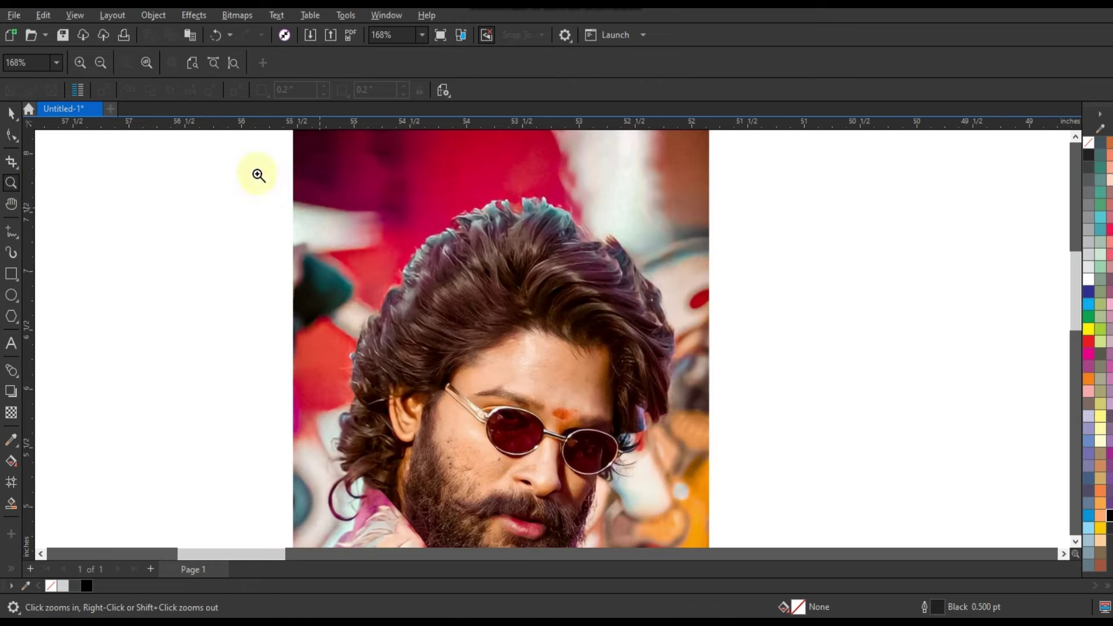
drag(261, 169, 745, 429)
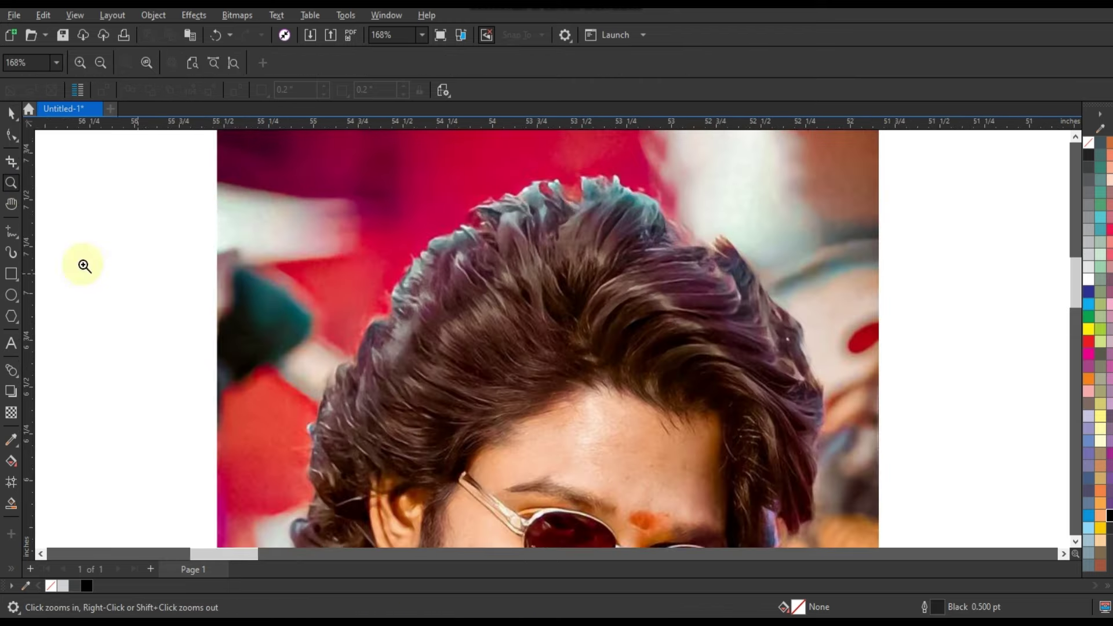
click(18, 238)
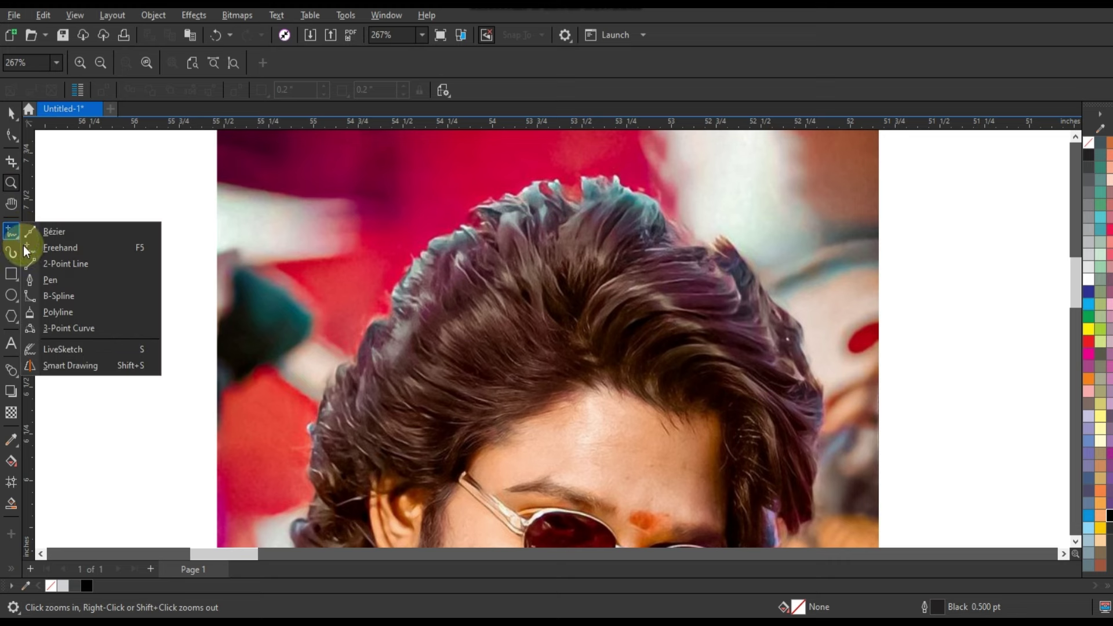
click(685, 238)
click(632, 190)
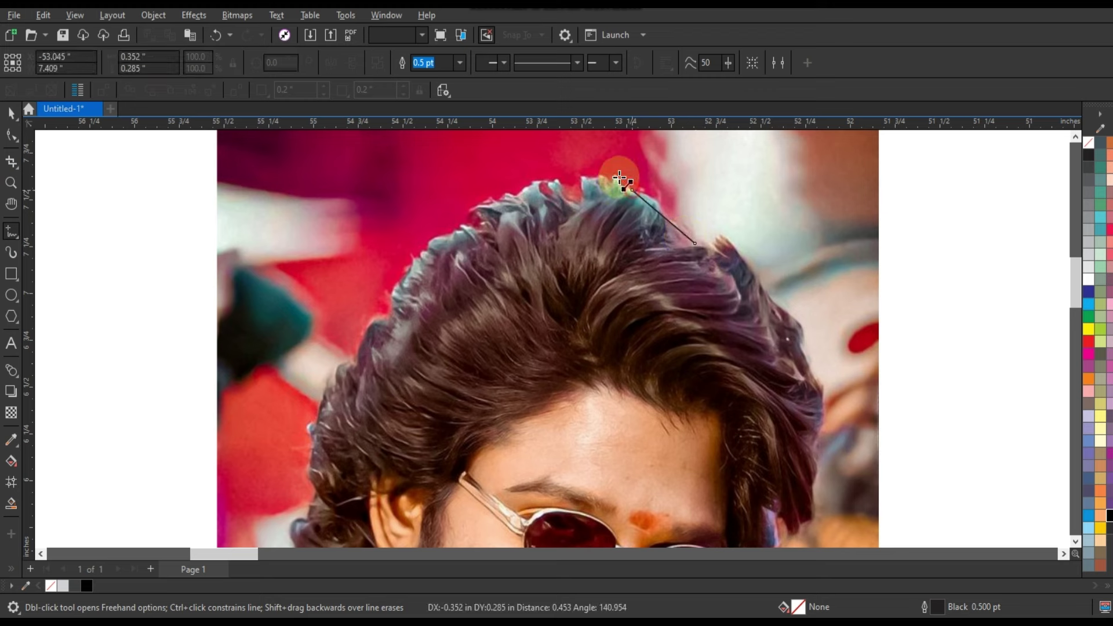
click(581, 189)
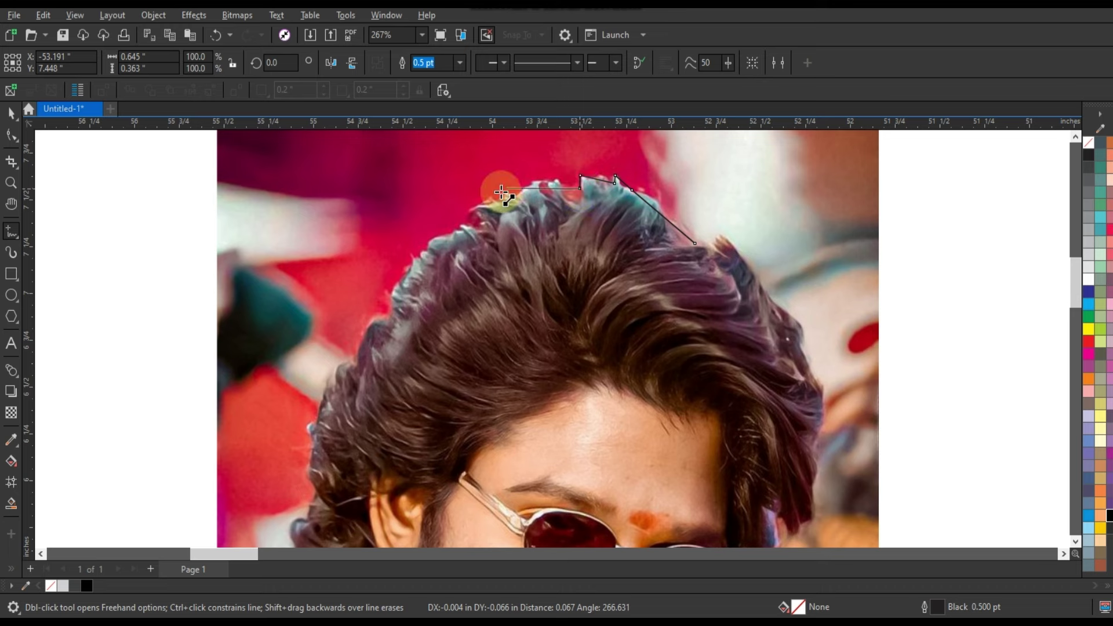
click(511, 193)
click(463, 225)
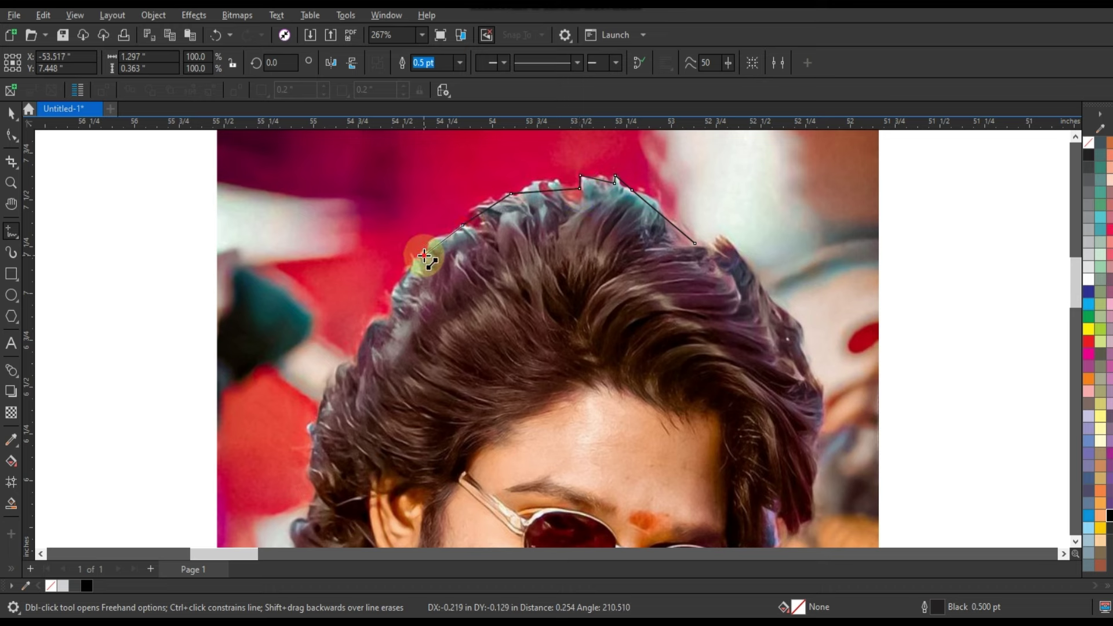
Continue the outline down the left side of the hair to ear level
click(423, 255)
click(388, 315)
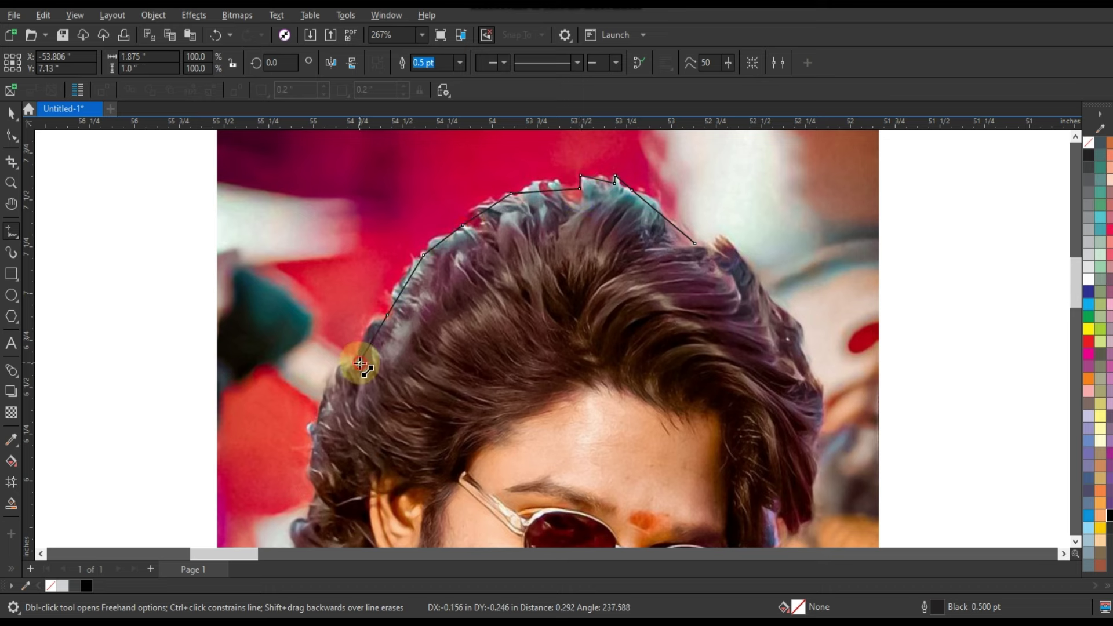
click(359, 363)
click(328, 385)
click(308, 469)
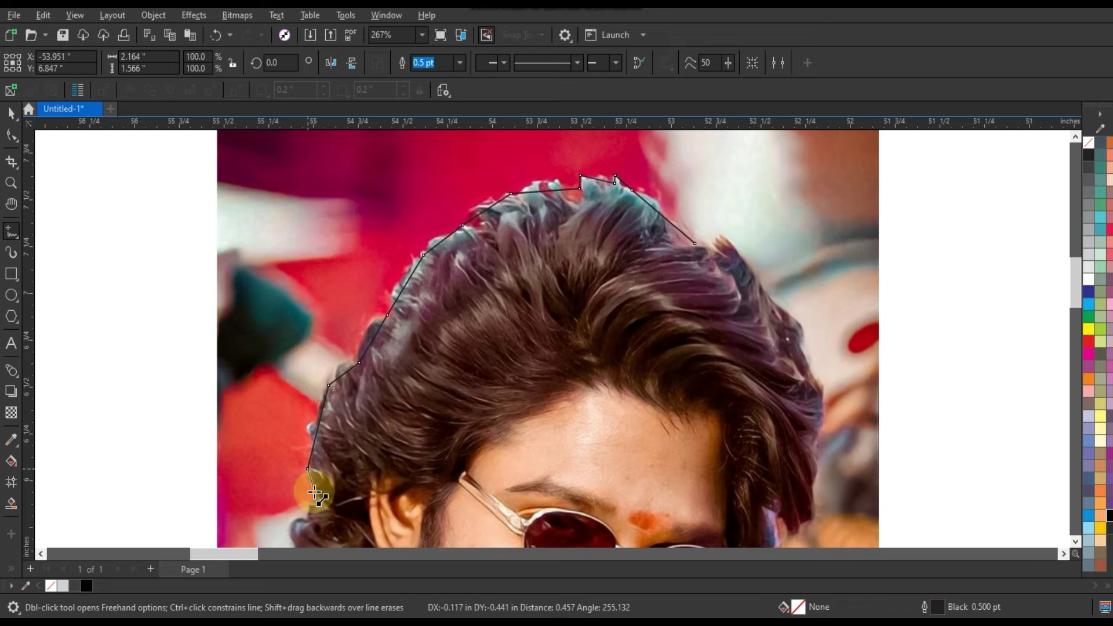
Extend the outline from the left side of the hair past the lower curls and collar to the photo's left edge at the shoulder
scroll(410, 294, down, 3)
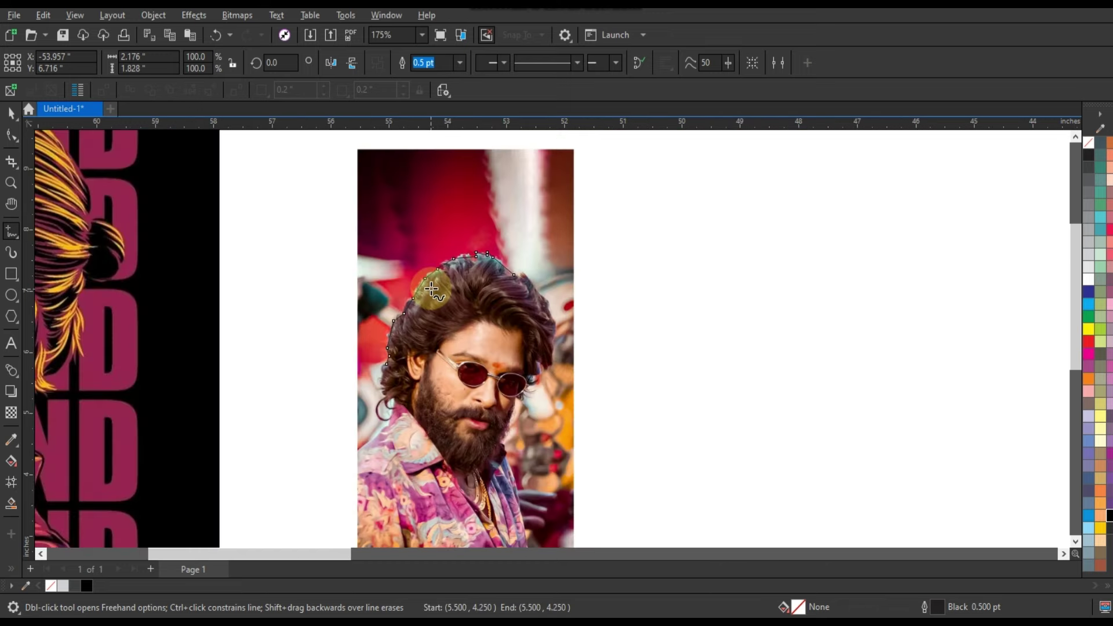
click(11, 182)
drag(309, 316, 628, 497)
click(5, 232)
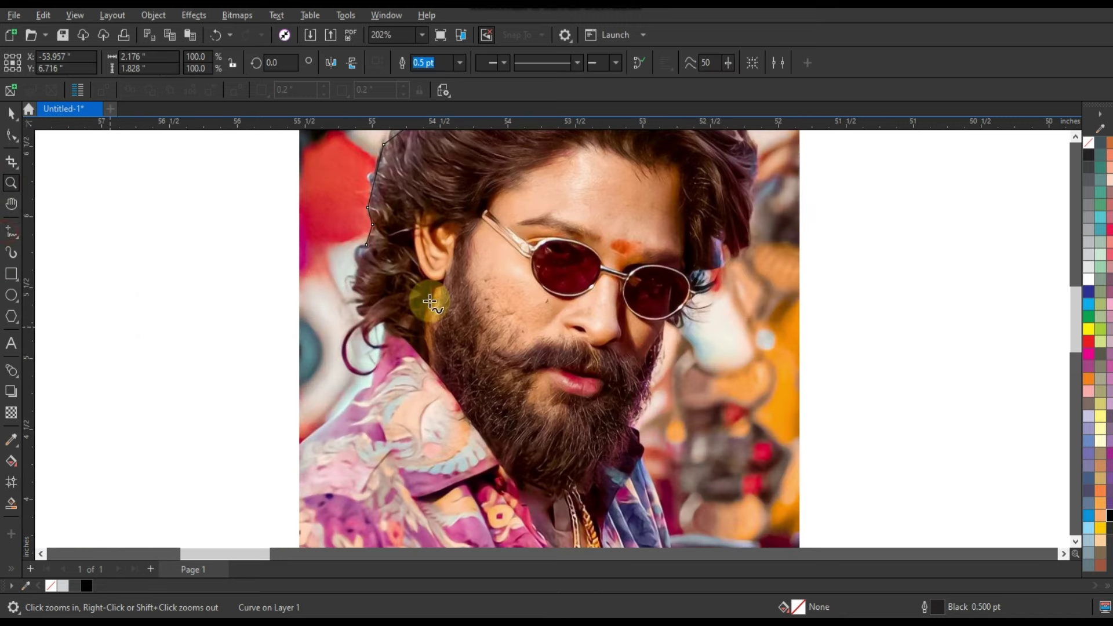
click(367, 245)
click(360, 293)
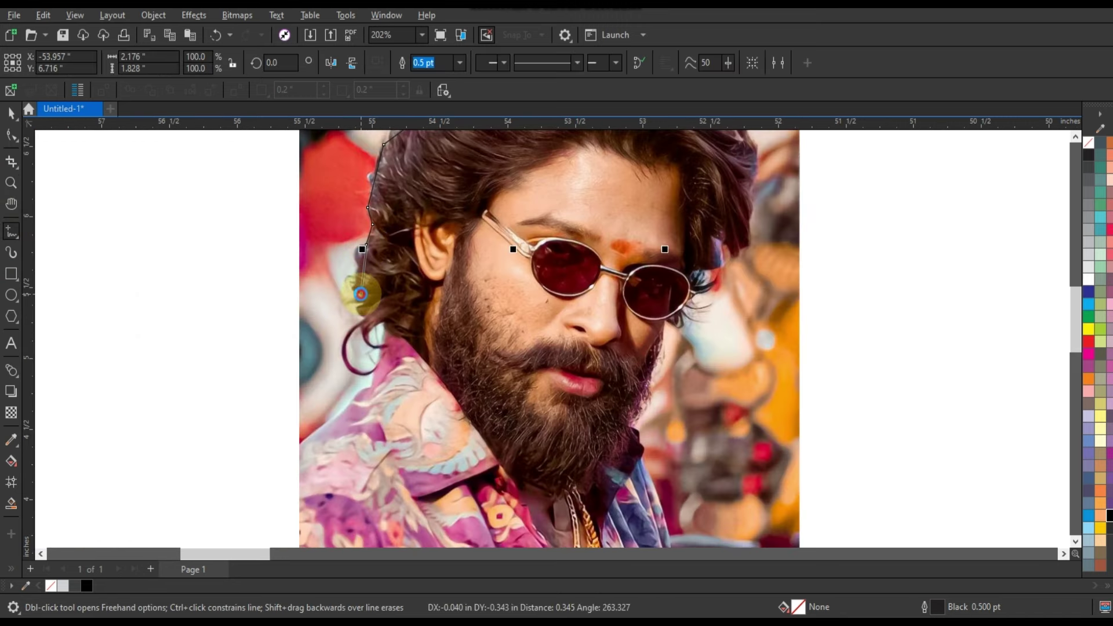
click(380, 351)
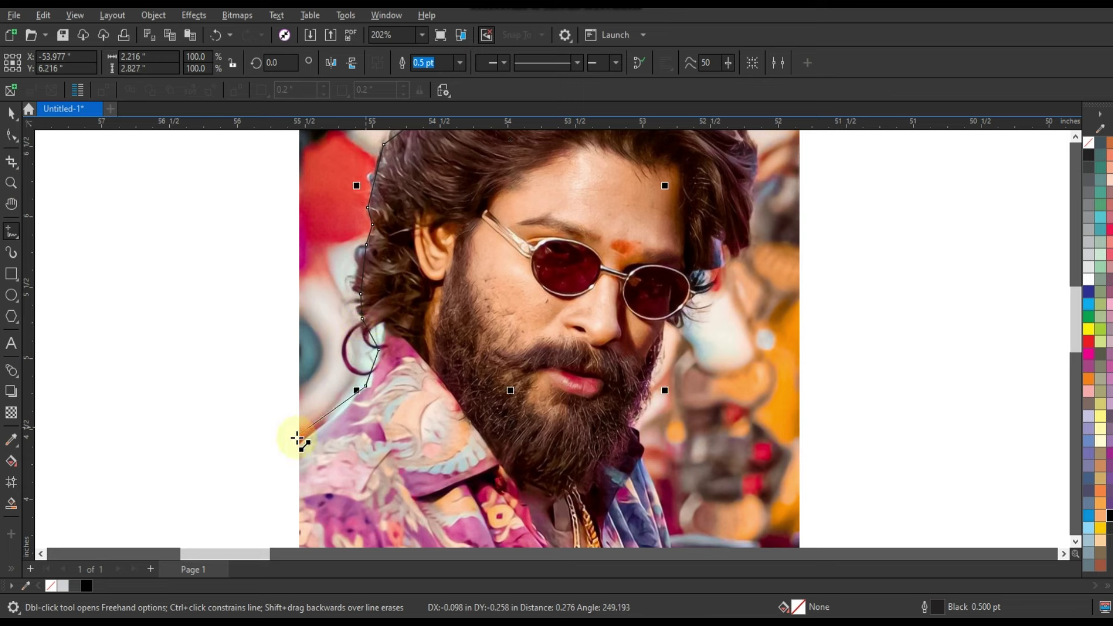
scroll(444, 174, down, 5)
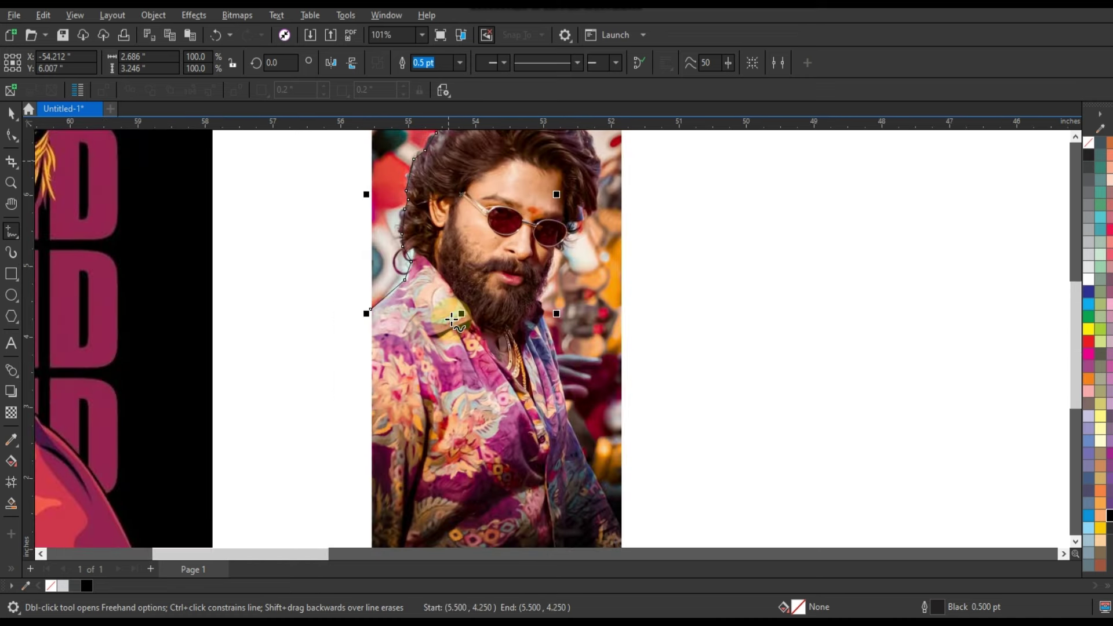
Extend the outline down the photo's left edge, across its bottom edge and up the right side of the shirt to the collar
key(space)
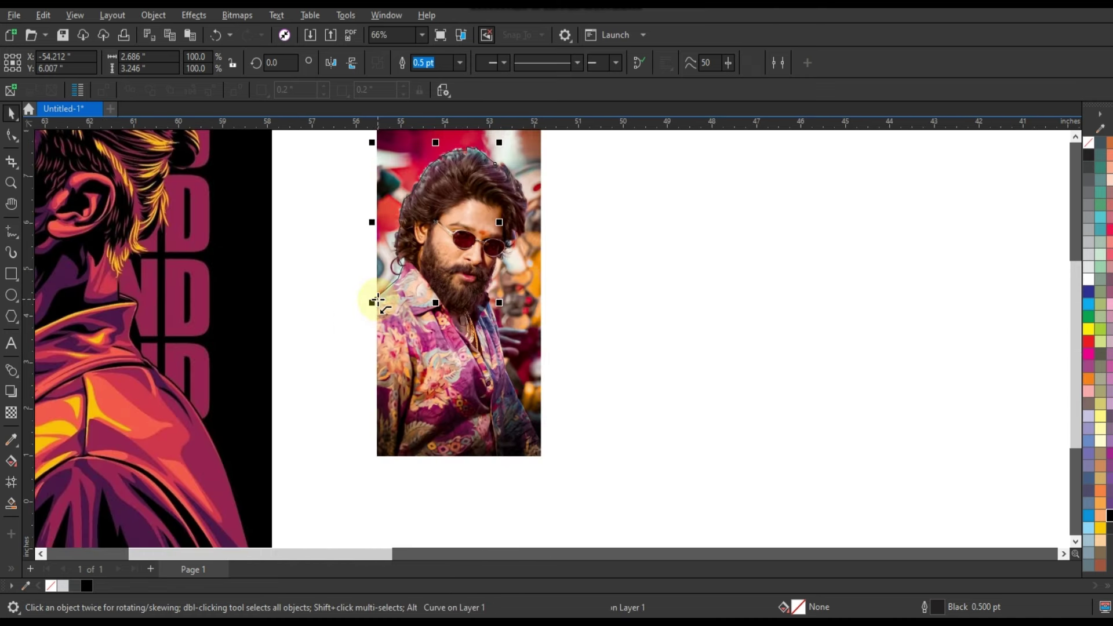
key(space)
click(376, 302)
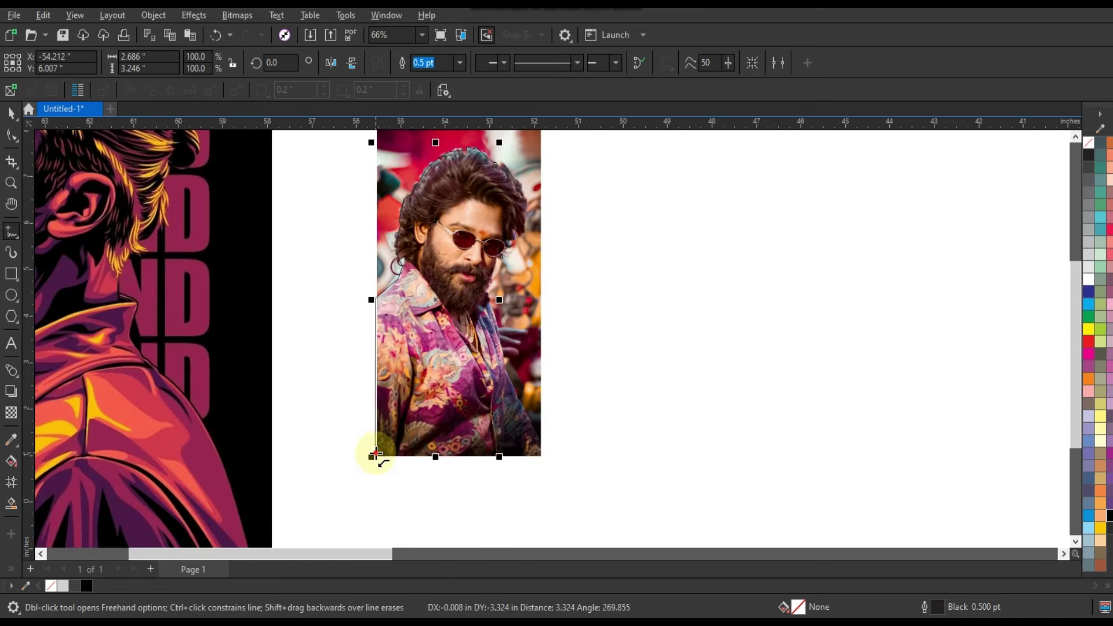
click(376, 453)
click(541, 452)
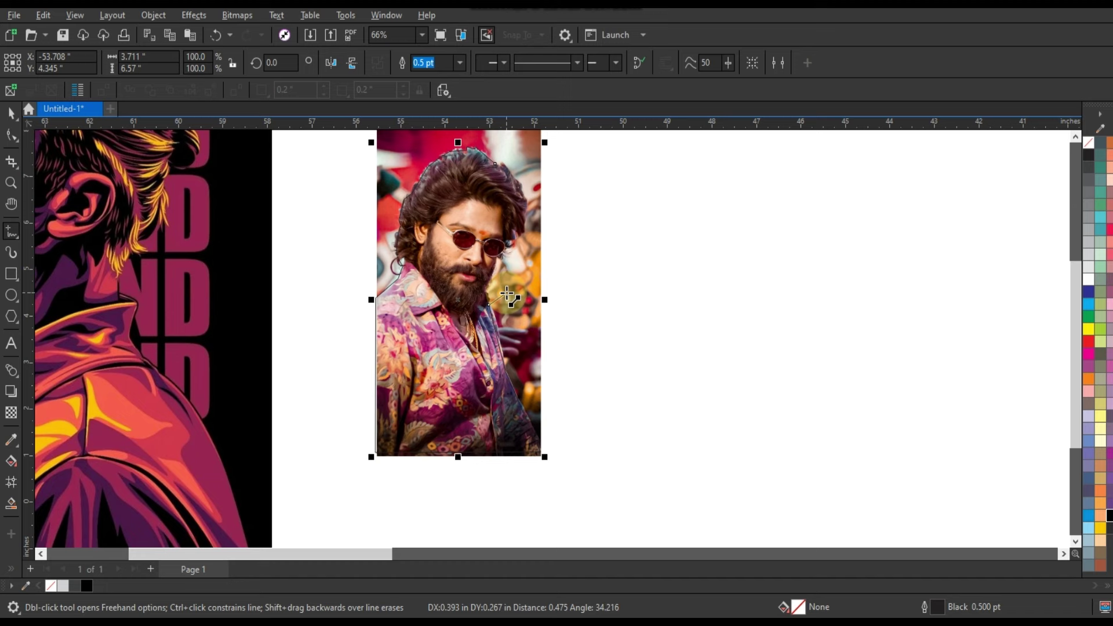
scroll(507, 297, up, 2)
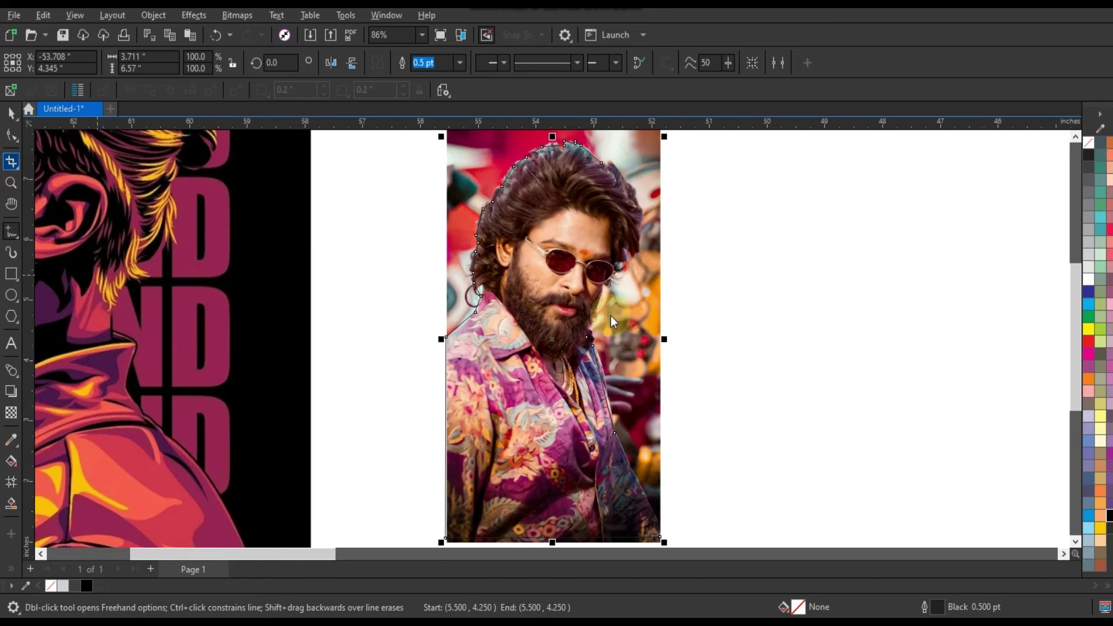
Reposition the last two outline nodes beside the shirt collar with the Shape tool to fit the collar edge
click(10, 183)
drag(562, 248, 725, 410)
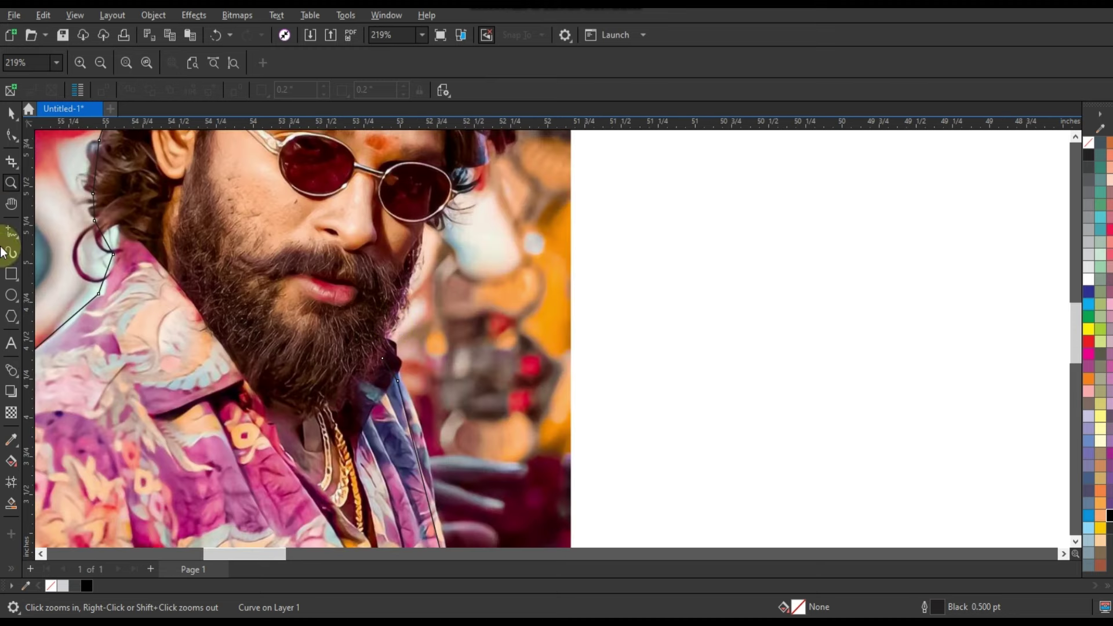
click(11, 231)
key(F10)
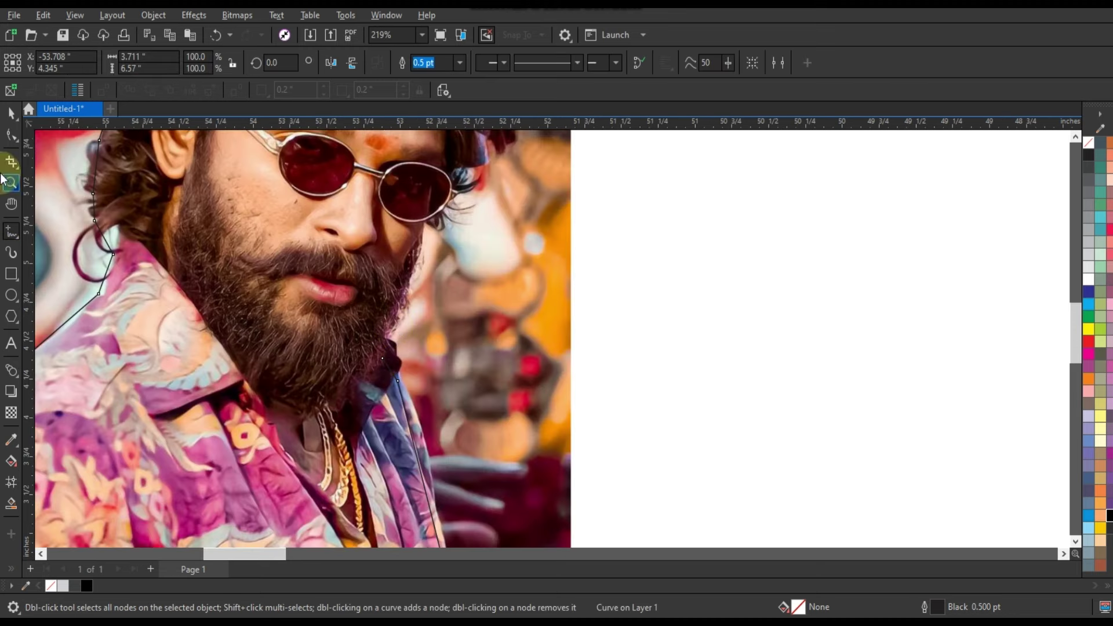
drag(399, 380, 400, 372)
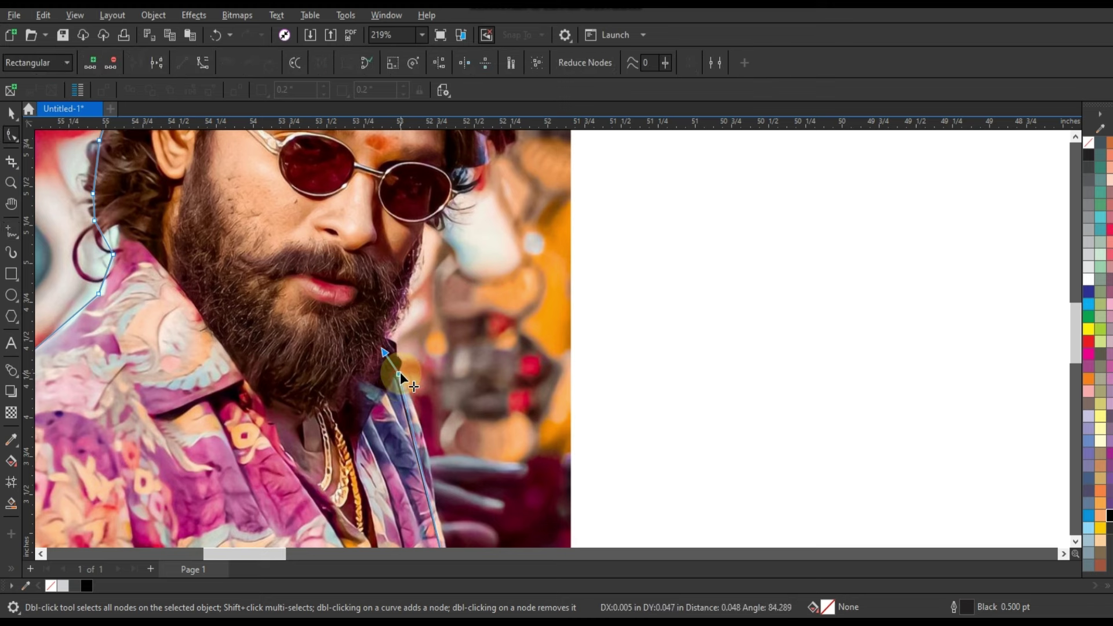
click(11, 137)
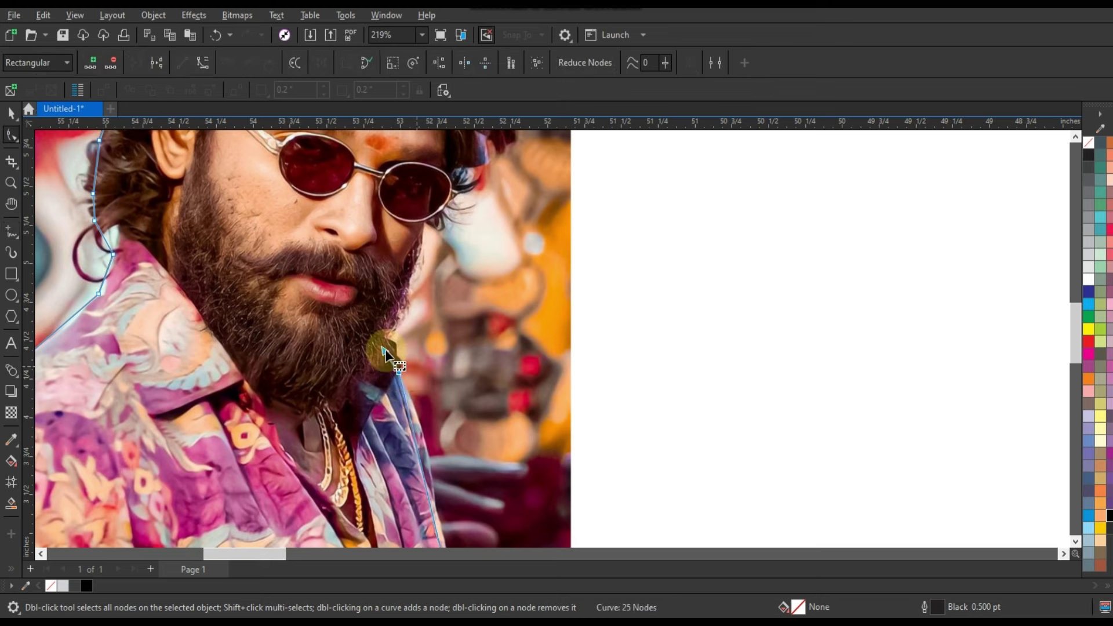
drag(382, 349, 395, 352)
Continue the Freehand outline from the collar up the beard and around the hair strands beside the sunglasses to the hair's lower right
key(F5)
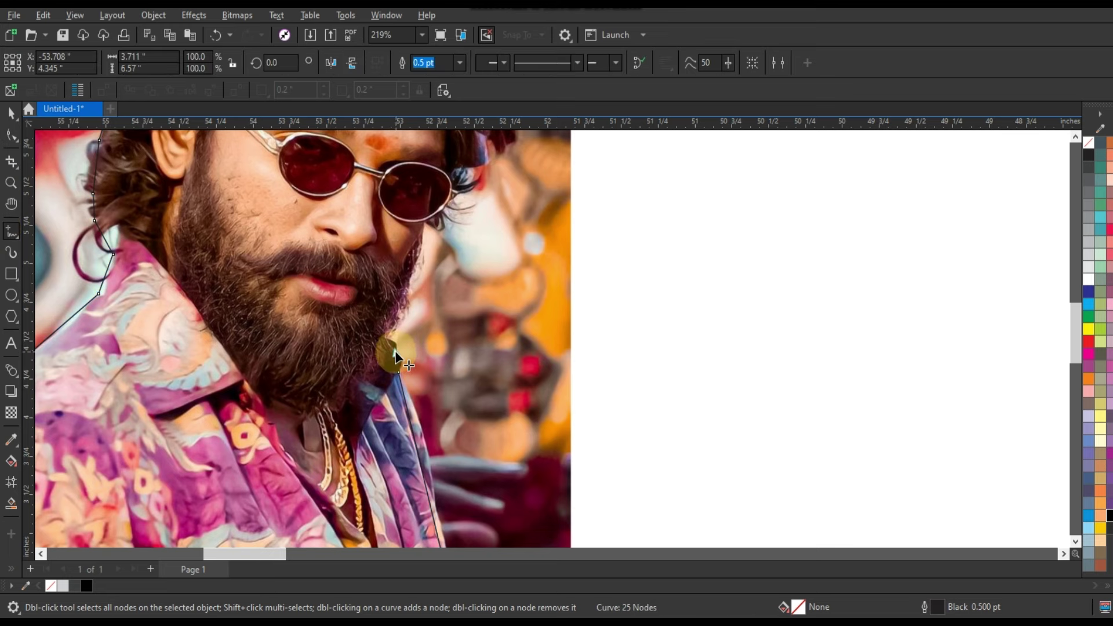
click(395, 351)
click(387, 337)
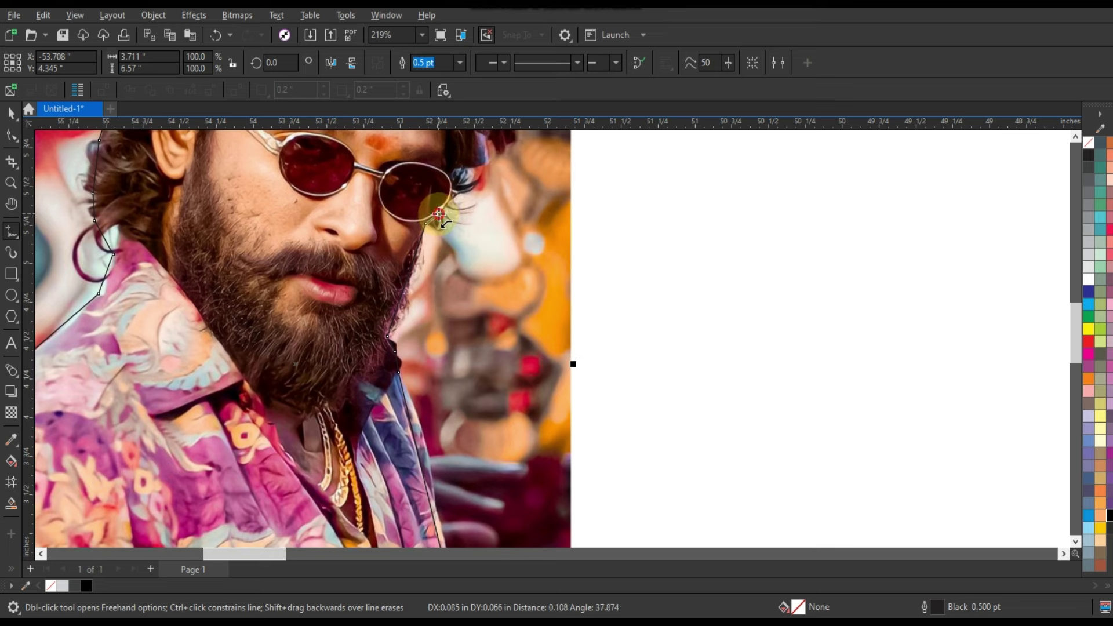
click(476, 205)
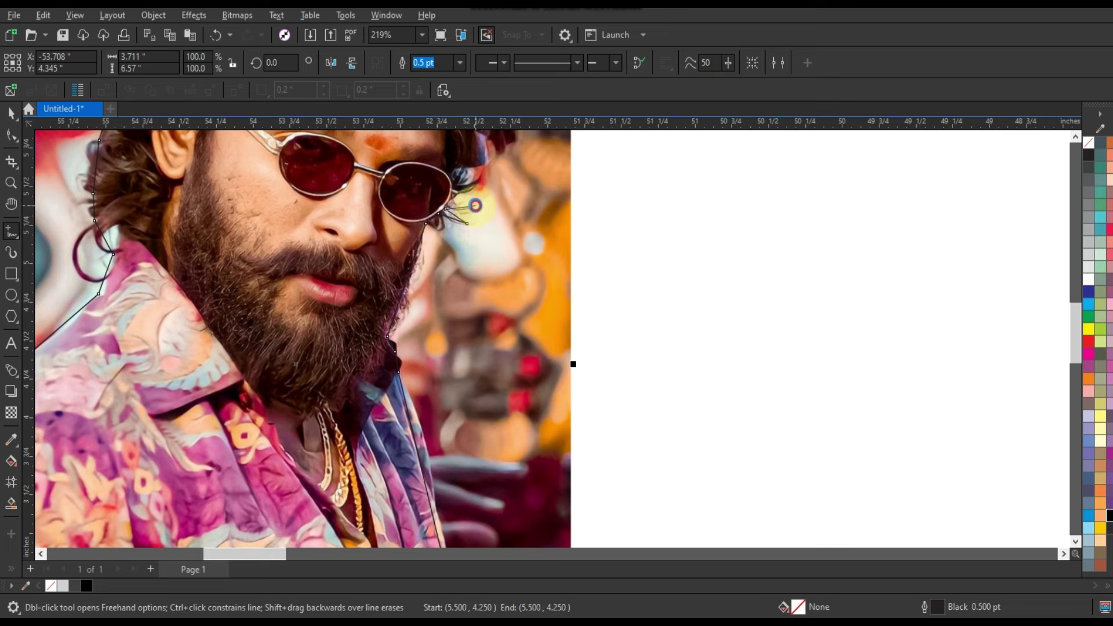
click(476, 174)
double_click(493, 147)
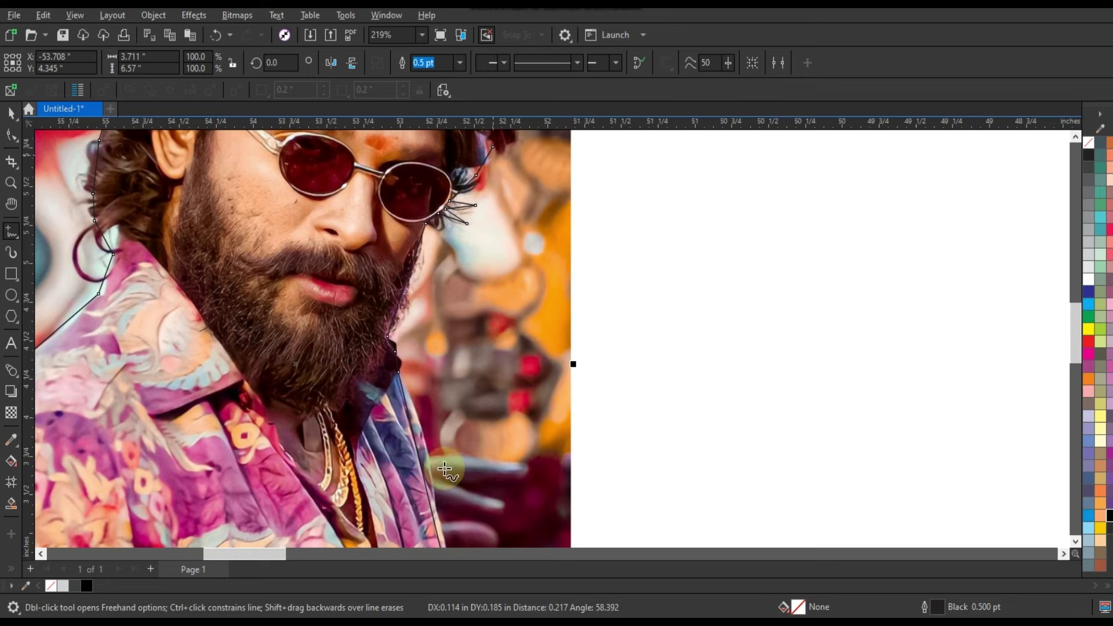
Trace the outline up the right side of the hair and close it at its starting point on the crown
scroll(499, 367, down, 2)
click(11, 182)
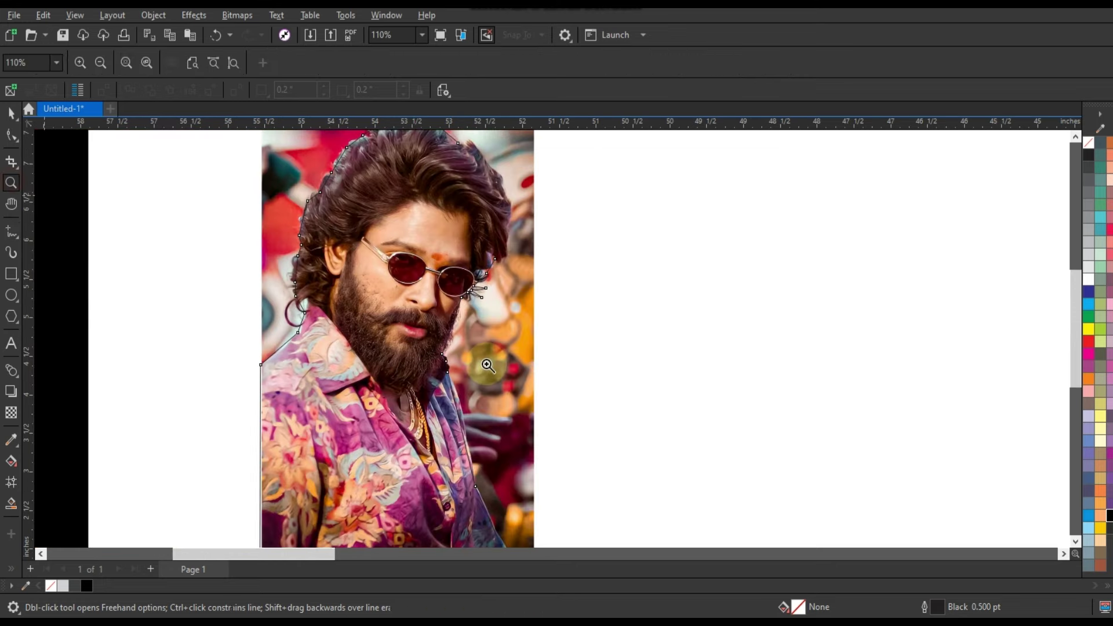
scroll(488, 365, down, 1)
drag(451, 169, 594, 331)
click(11, 231)
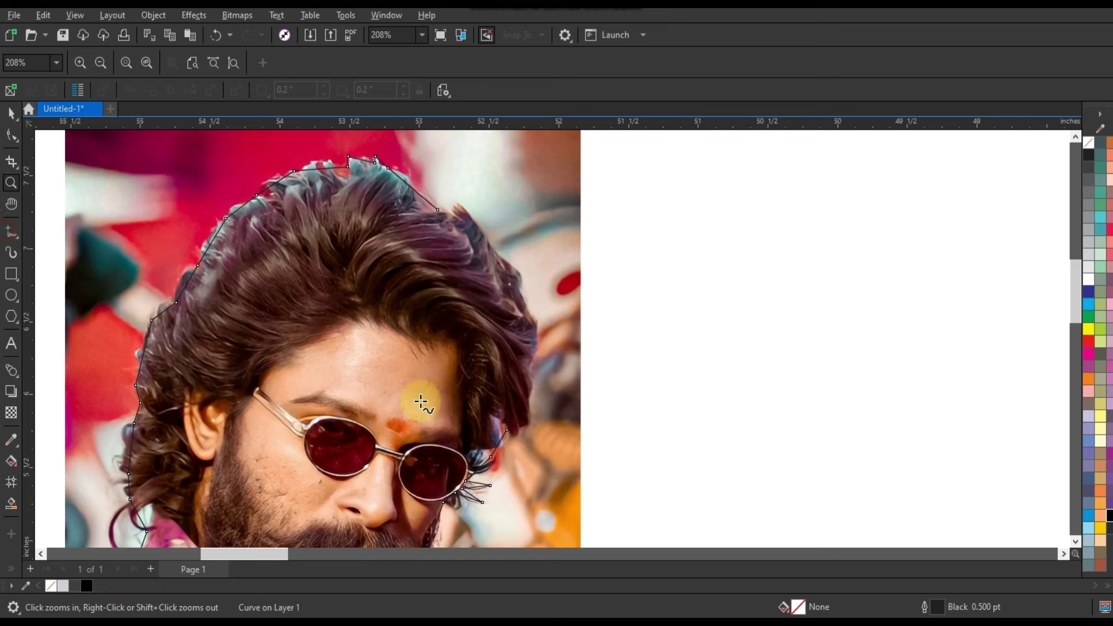
click(506, 429)
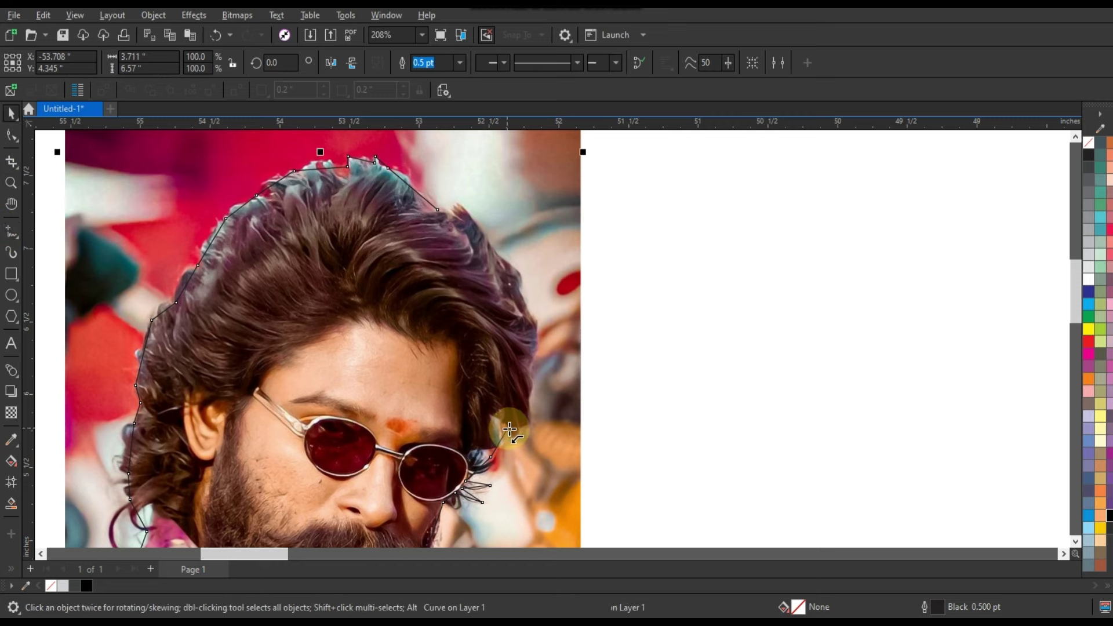
click(528, 403)
click(531, 362)
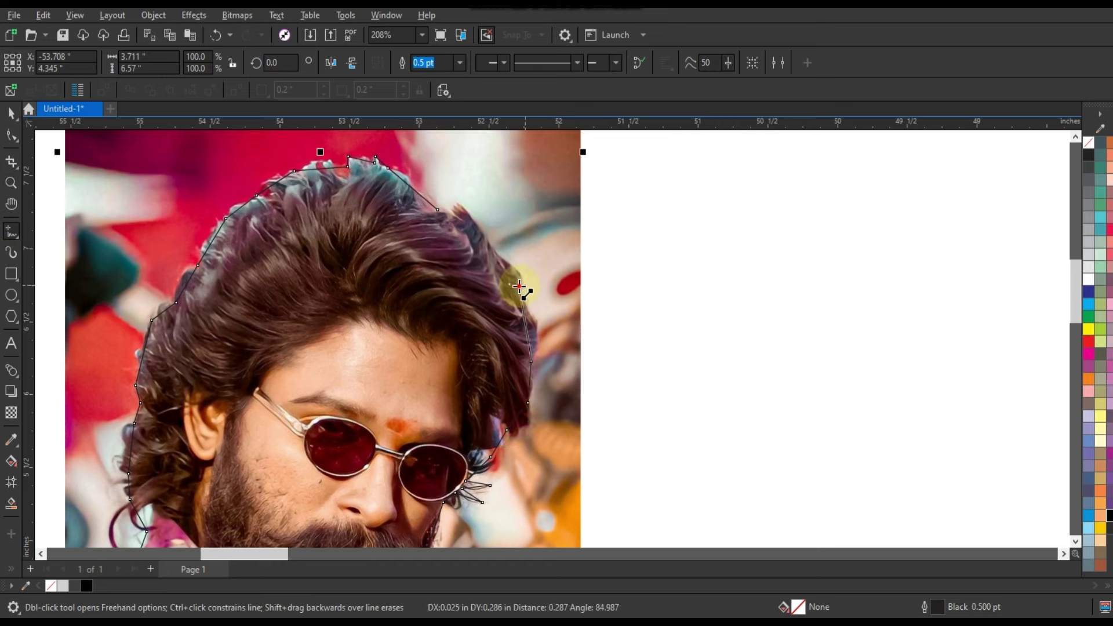
click(519, 286)
click(486, 240)
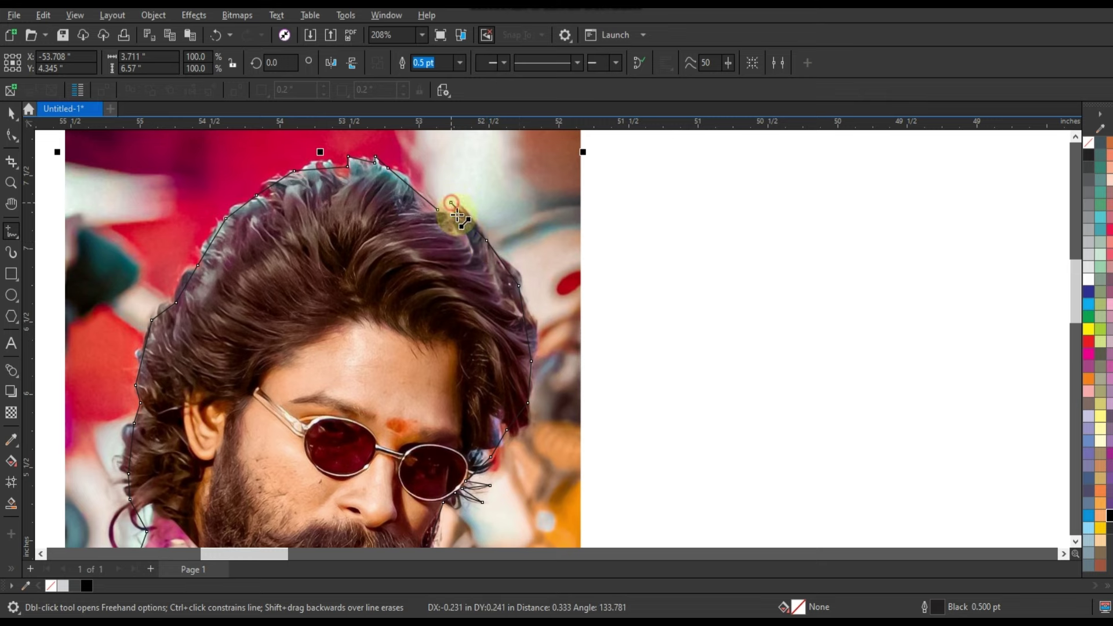
click(437, 209)
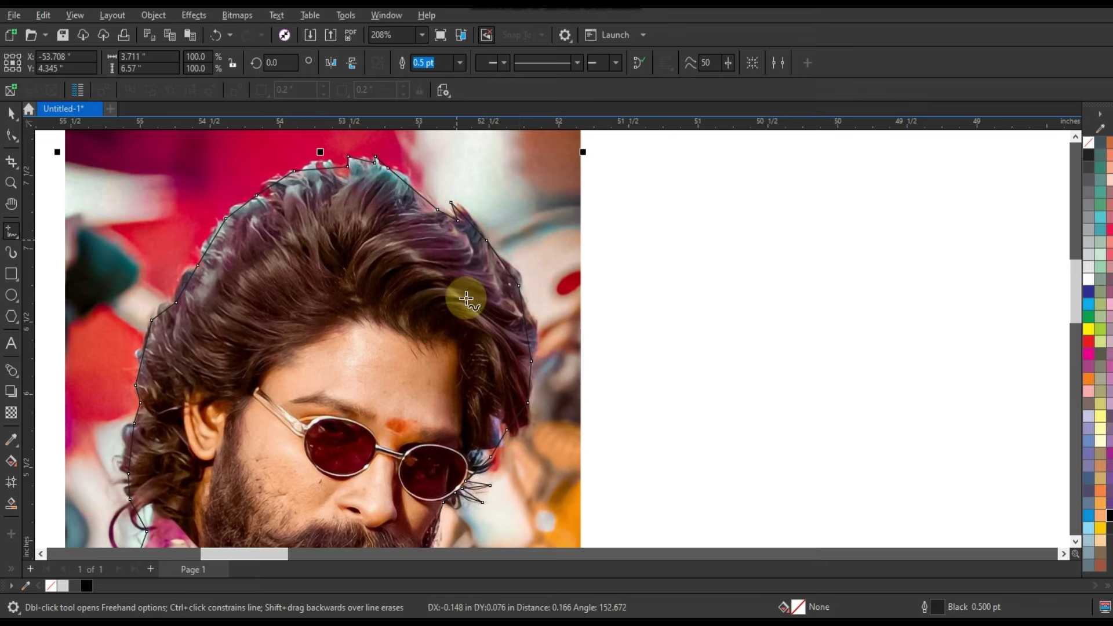
Select every node of the traced outline around the man with the Shape tool
scroll(463, 298, down, 5)
click(12, 136)
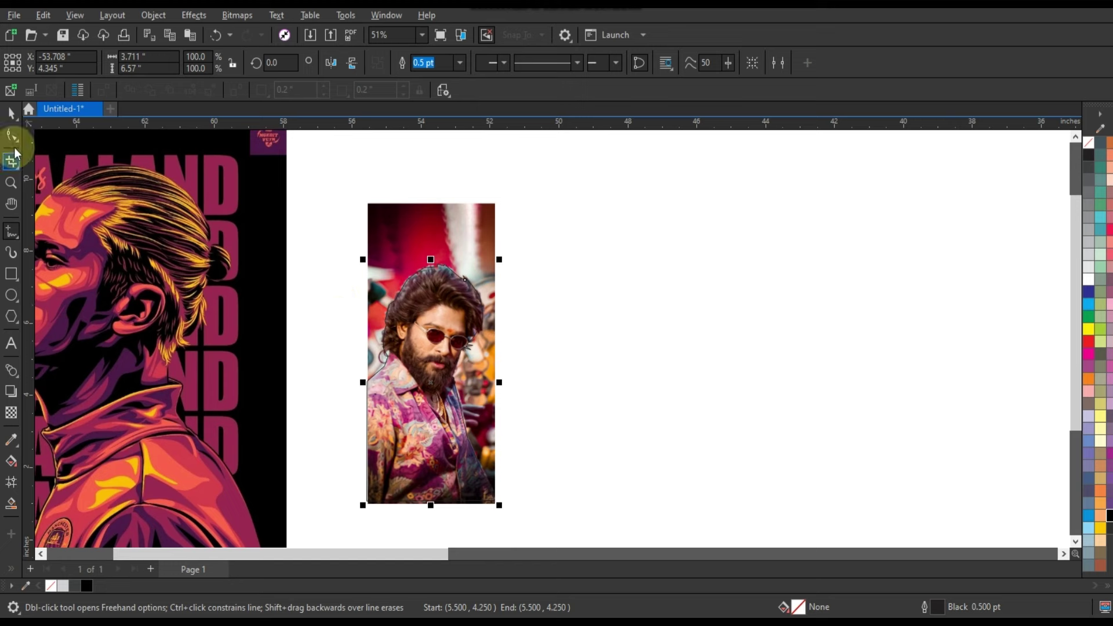
drag(344, 235, 537, 521)
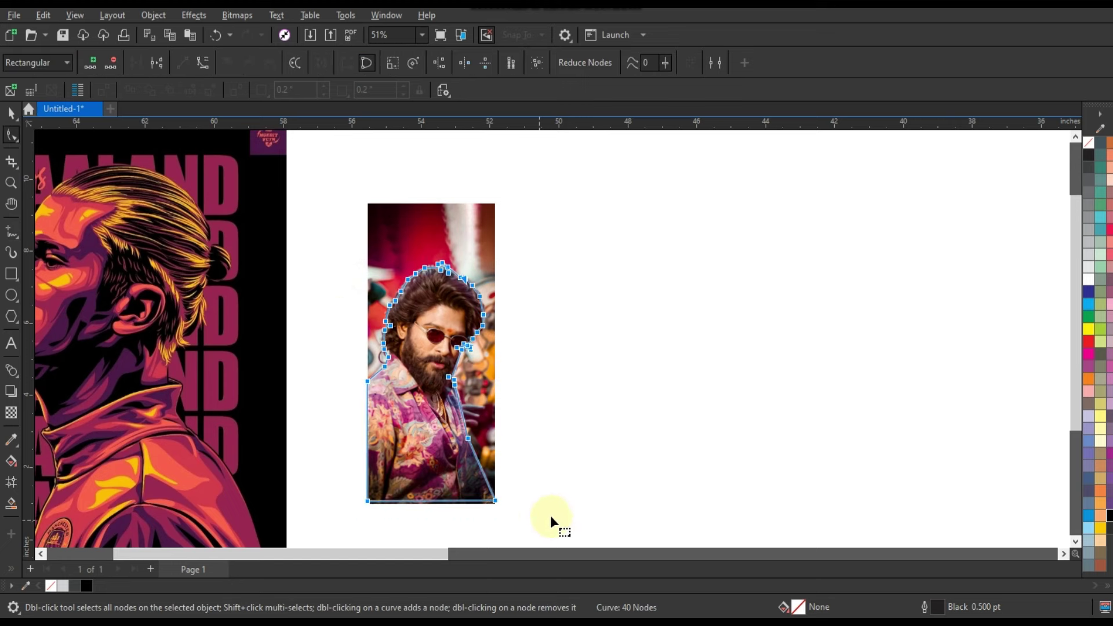
Bend the outline segments along the left half of the crown into curves that follow the hair edge
click(12, 183)
mouse_move(382, 248)
mouse_down()
mouse_move(485, 297)
mouse_move(468, 287)
mouse_up()
key(F10)
click(393, 327)
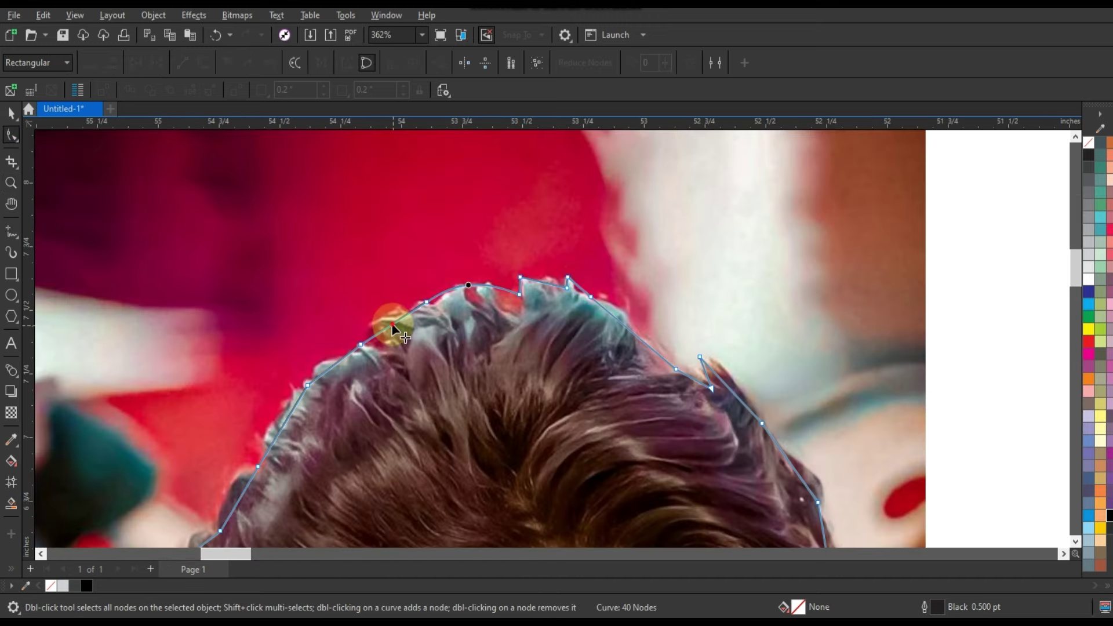
drag(392, 325, 387, 320)
drag(331, 371, 322, 365)
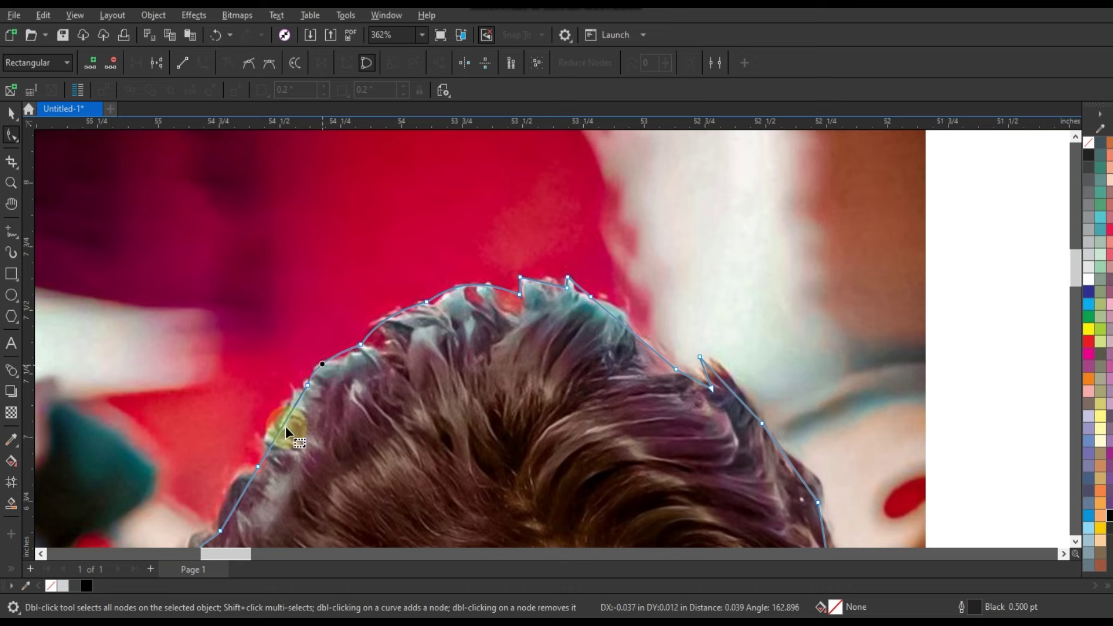
drag(285, 429, 270, 423)
click(239, 497)
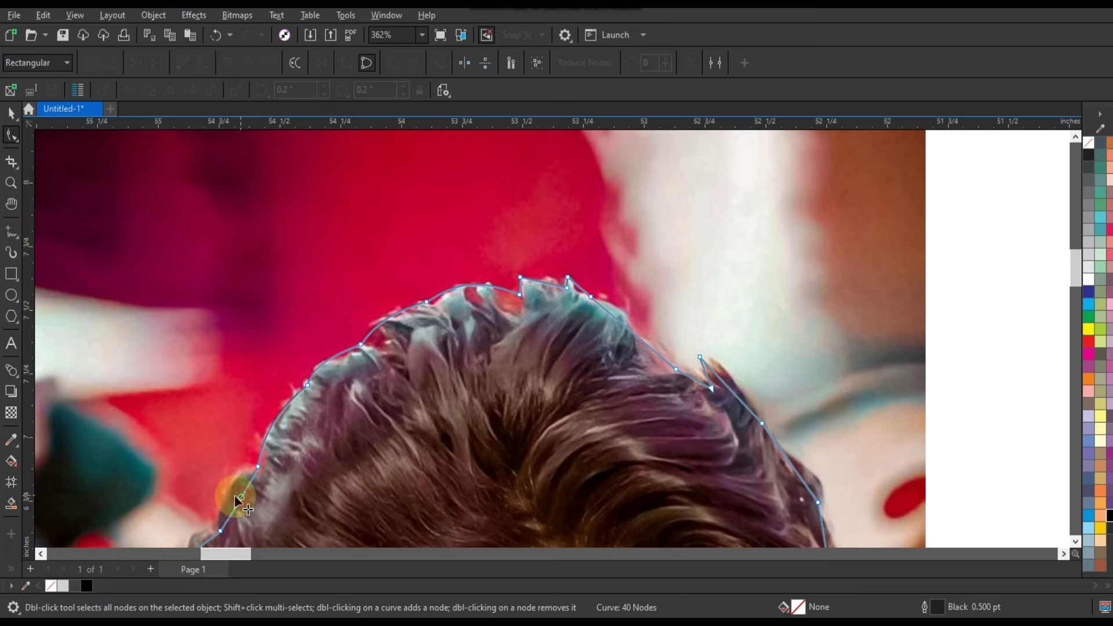
drag(234, 496, 224, 493)
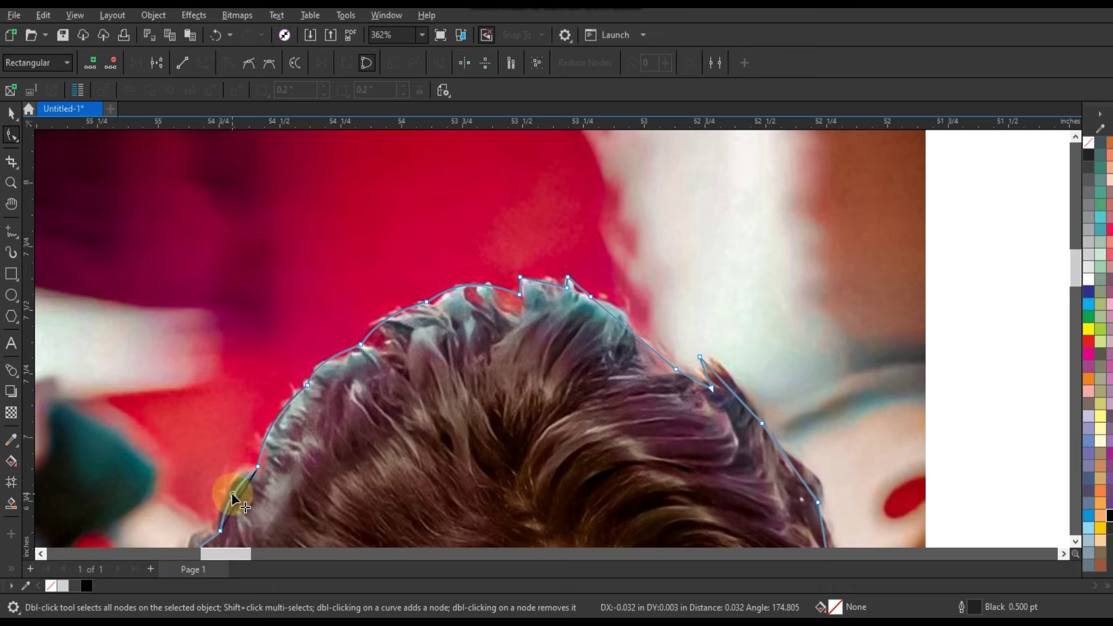
Curve the outline over the top and upper right of the hair and adjust the nodes around the small tufts
click(619, 319)
drag(654, 342, 661, 334)
click(551, 282)
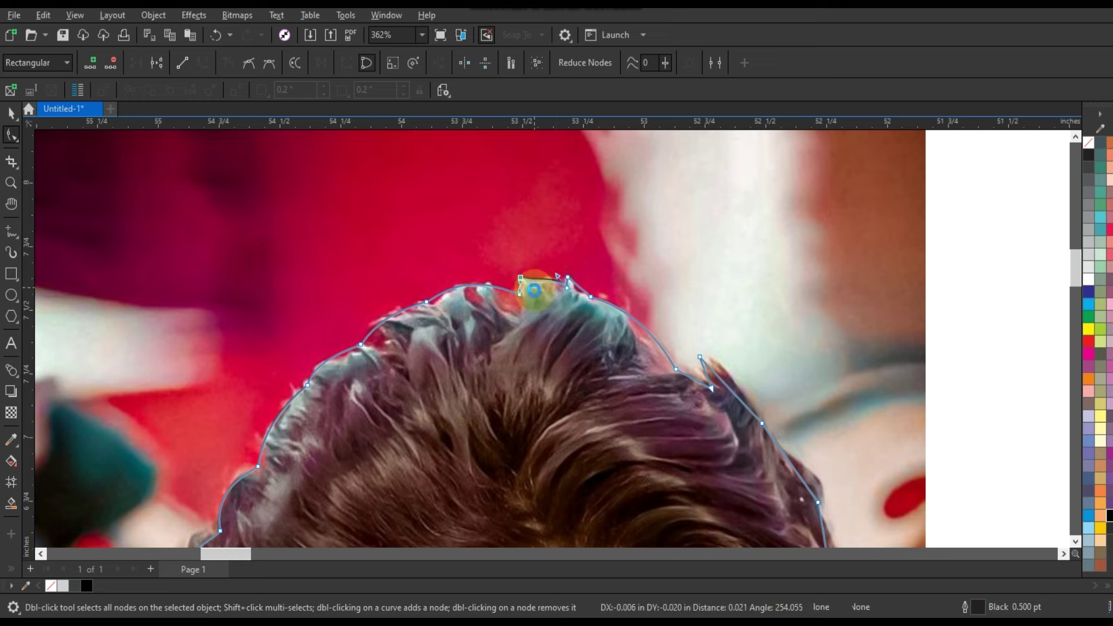
drag(579, 287, 577, 290)
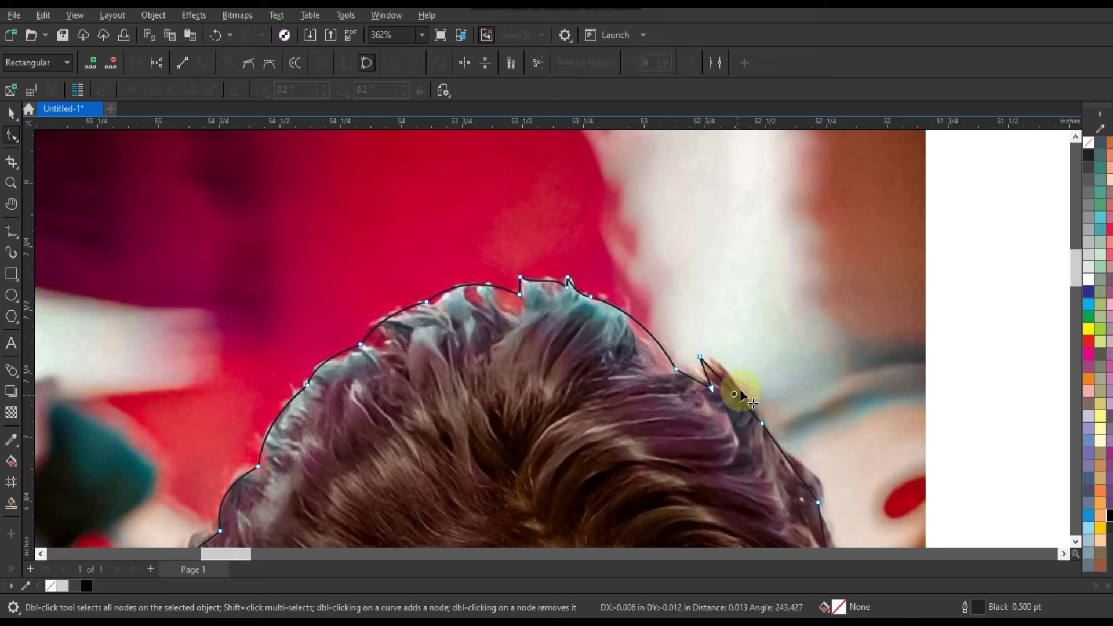
drag(741, 390, 714, 390)
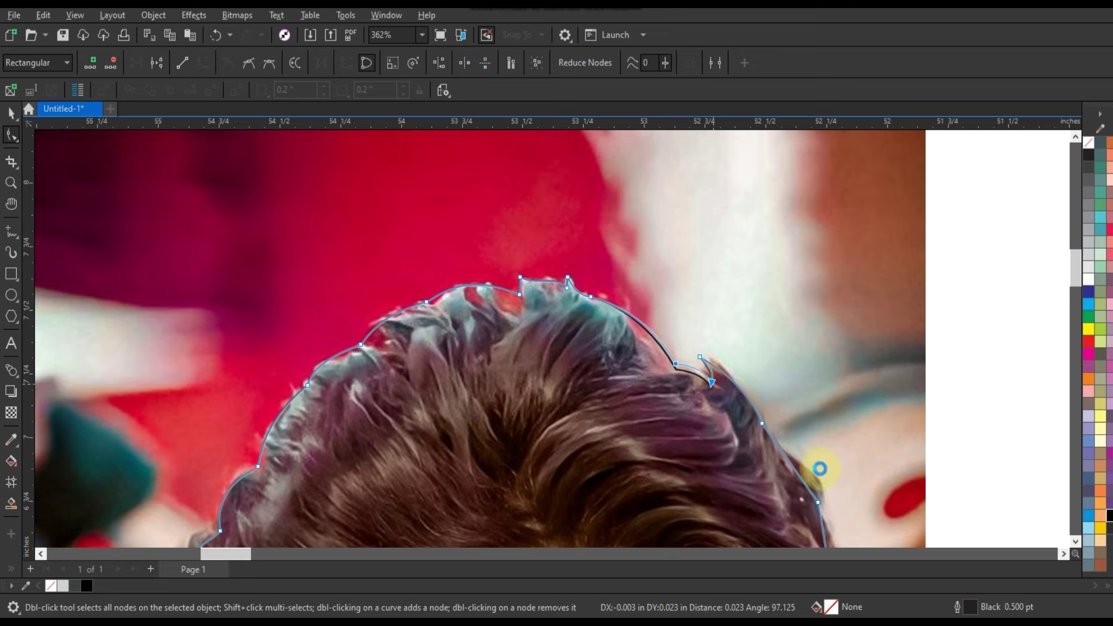
drag(803, 479, 813, 482)
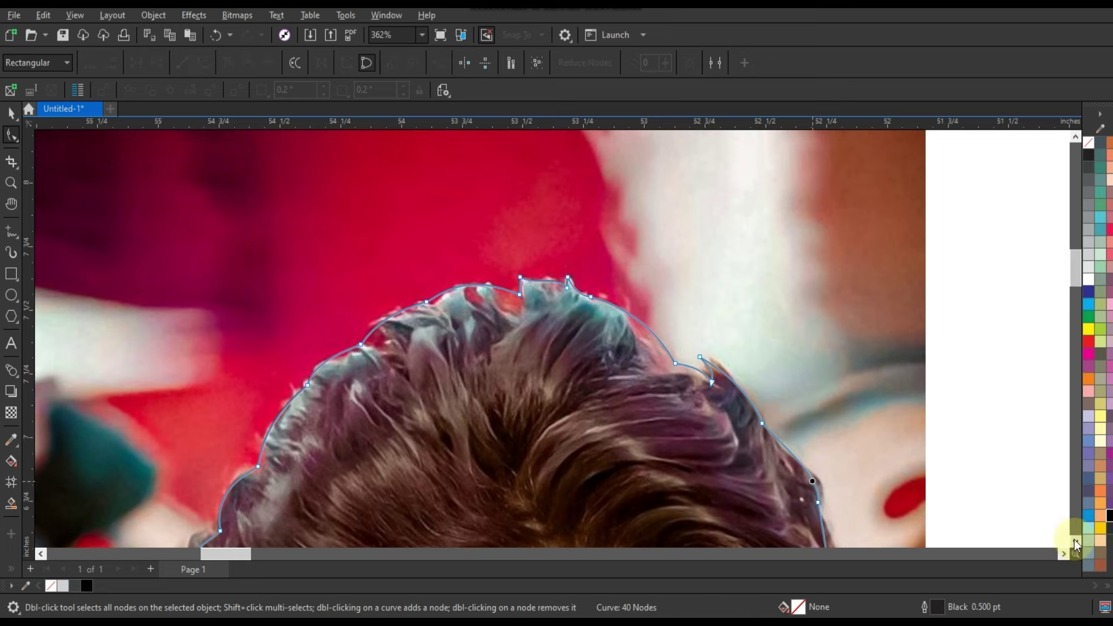
Curve the outline down the right side of the hair to its lower tips beside the sunglasses
scroll(827, 341, down, 5)
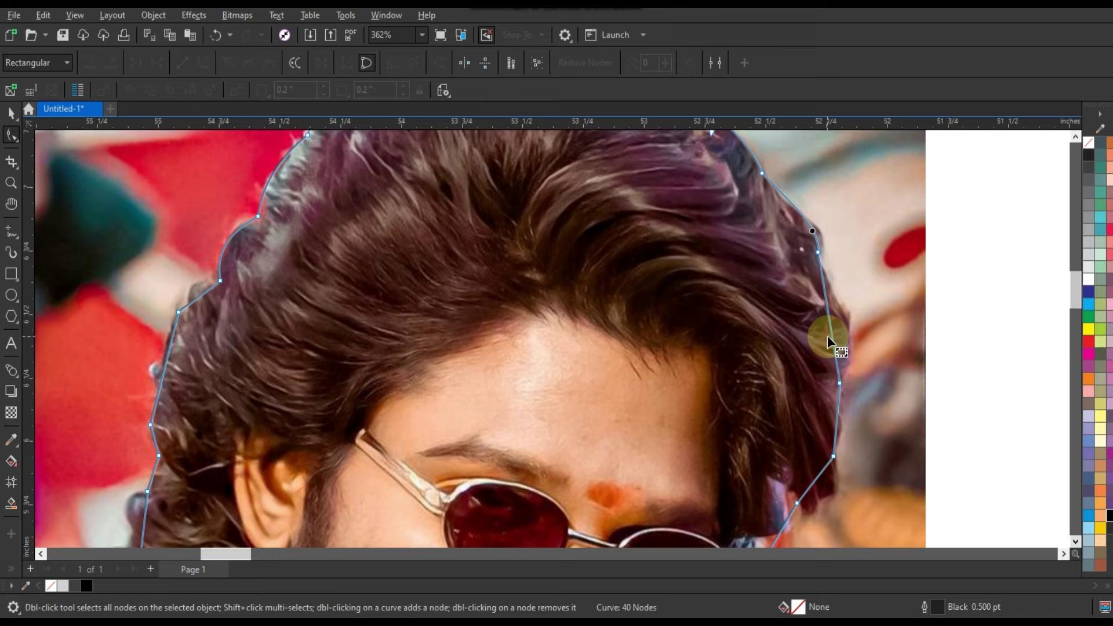
drag(827, 336, 846, 335)
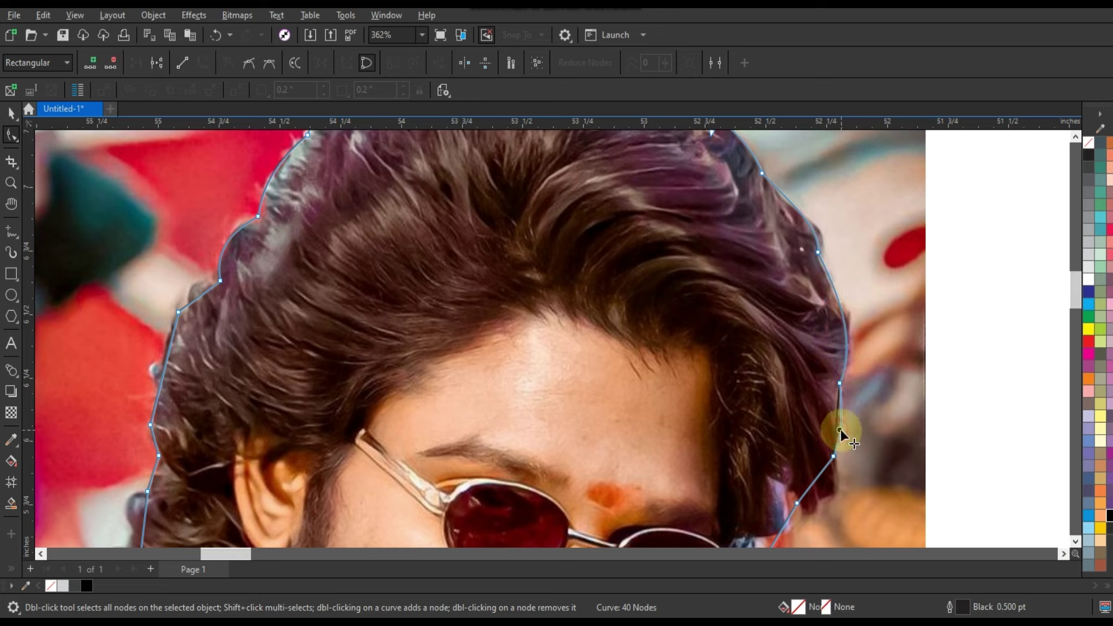
click(820, 480)
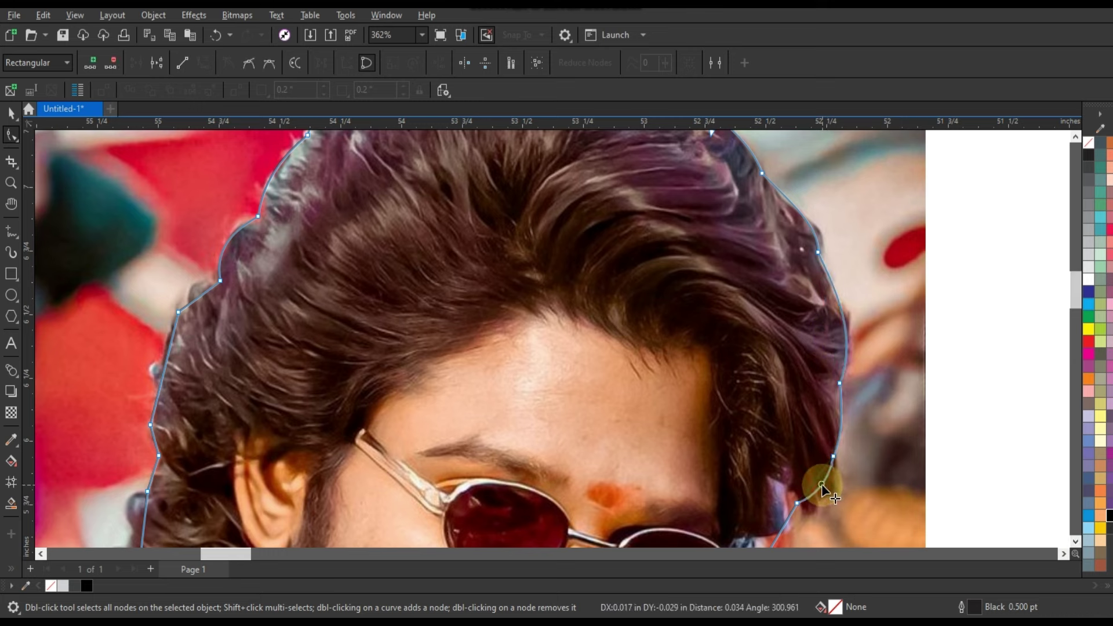
click(1076, 542)
click(1076, 542)
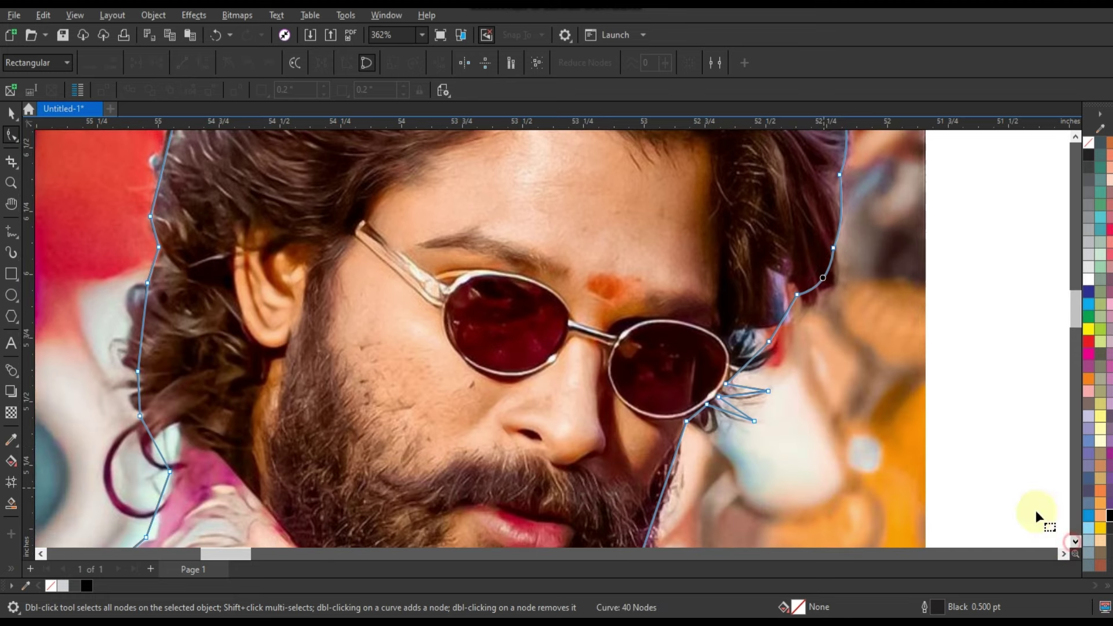
mouse_move(778, 330)
mouse_down()
mouse_move(756, 350)
mouse_move(773, 346)
mouse_up()
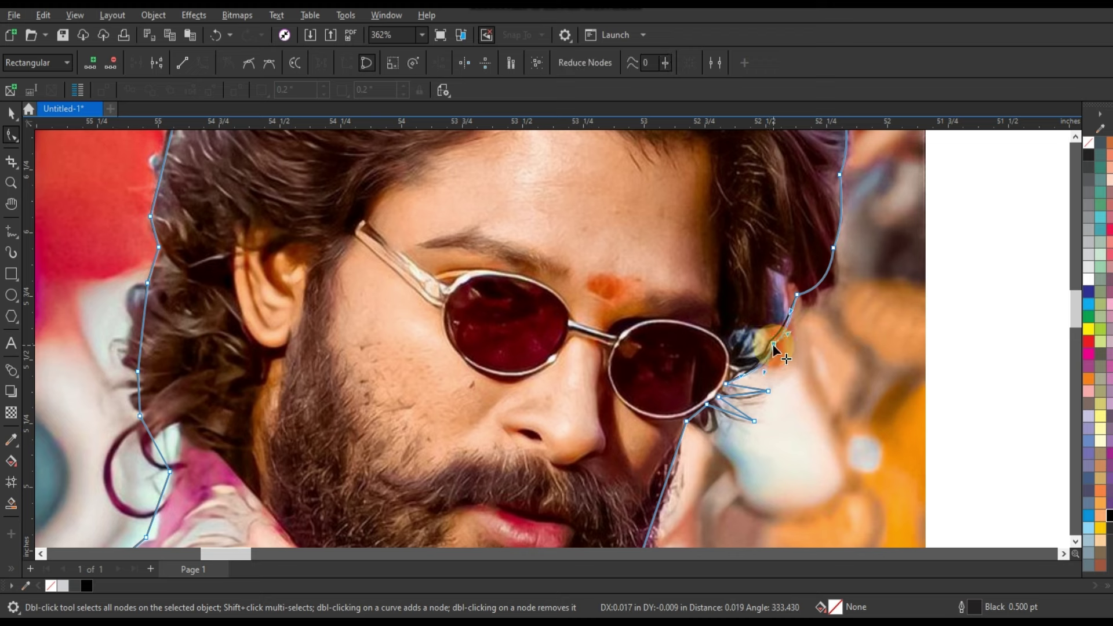
Bend the outline along the hair strands below the sunglasses and down the right side of the beard to the collar
click(728, 415)
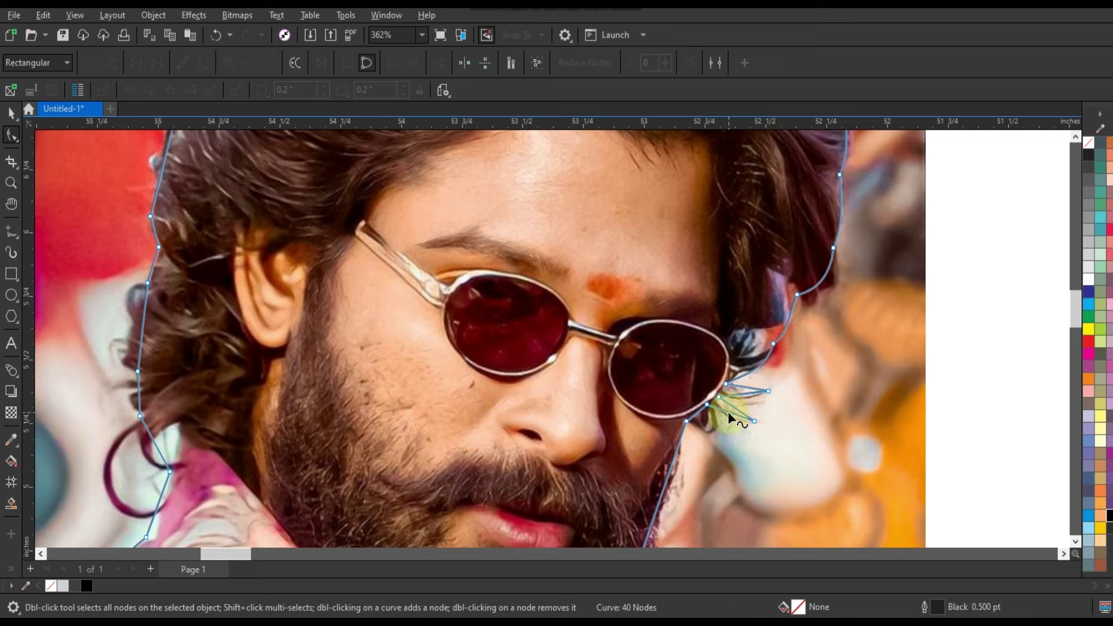
drag(727, 416, 740, 396)
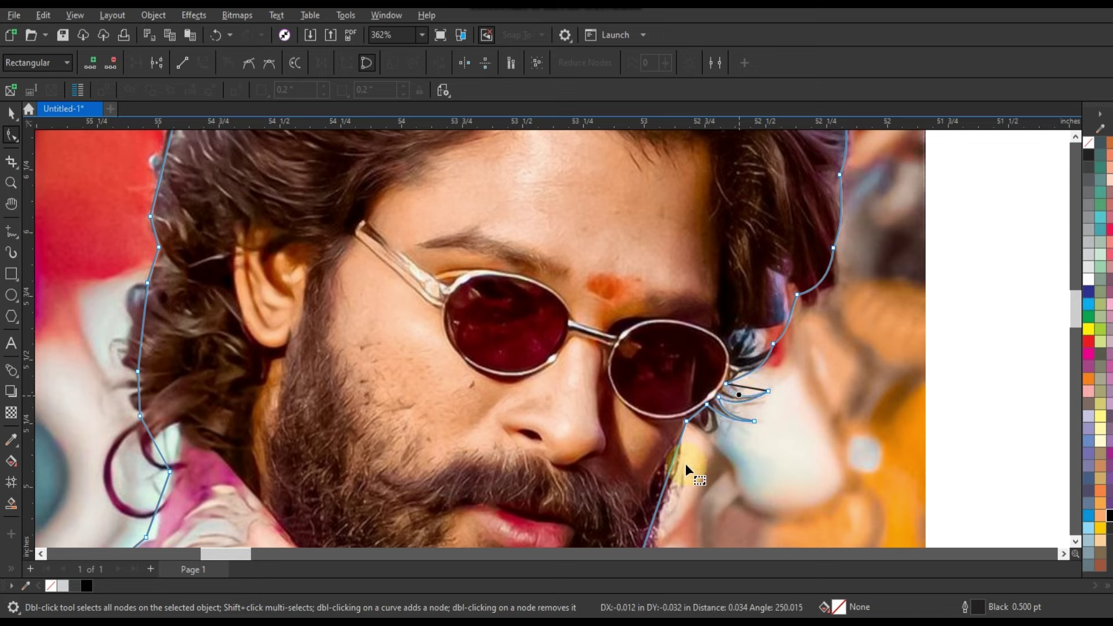
drag(673, 463, 673, 462)
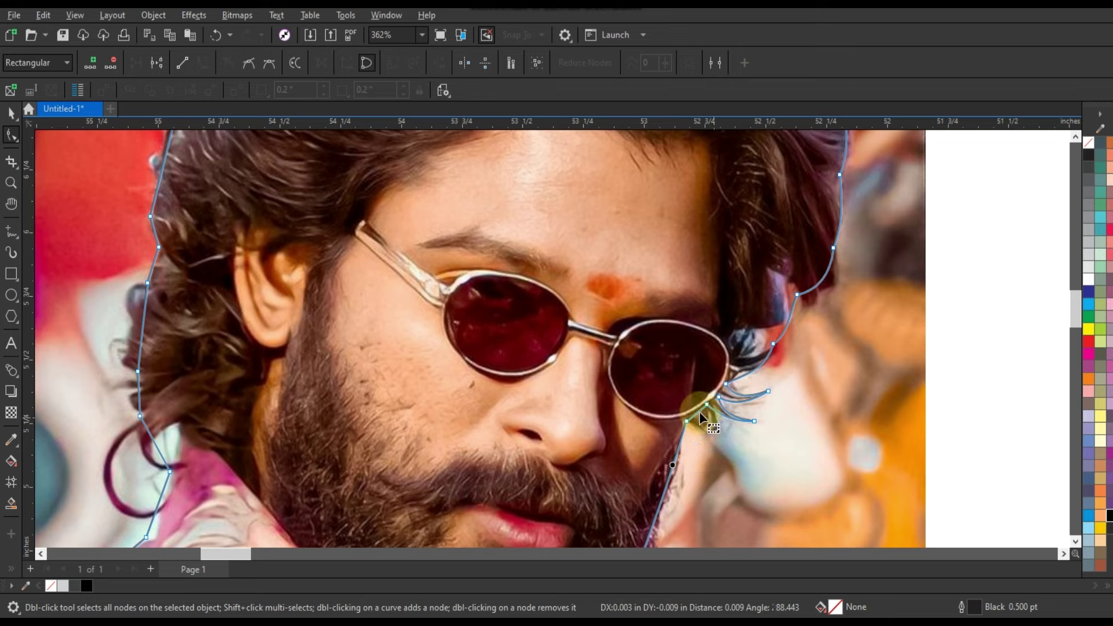
scroll(586, 301, down, 2)
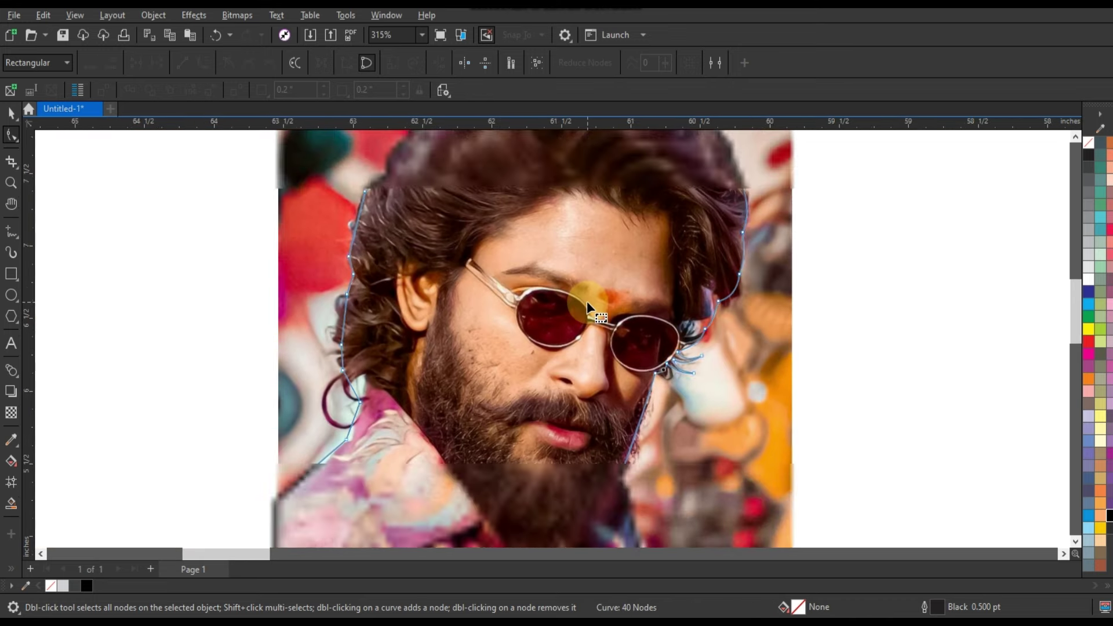
click(631, 455)
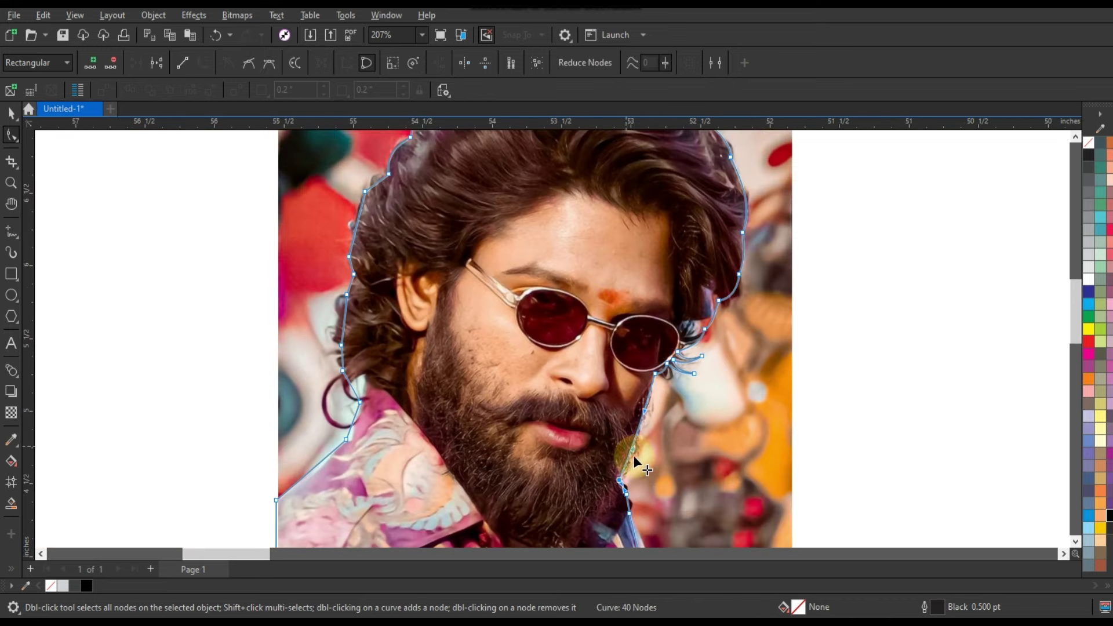
drag(639, 461, 625, 488)
click(627, 488)
Curve the outline along the left side of the hair and down past the loose curl to the shirt collar
drag(353, 385, 347, 392)
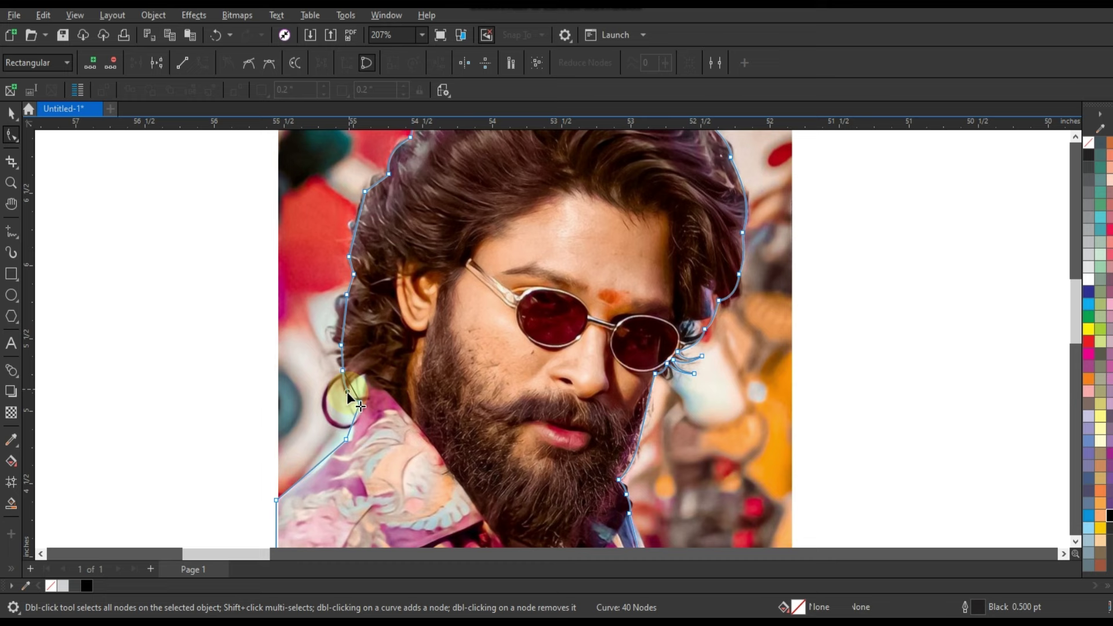
click(338, 326)
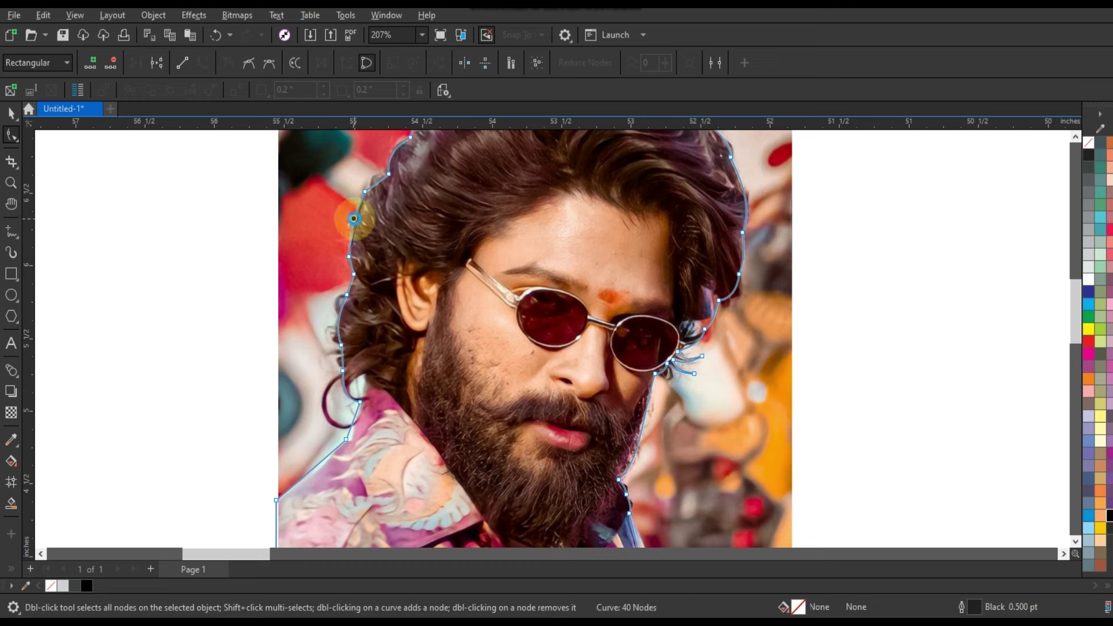
click(371, 185)
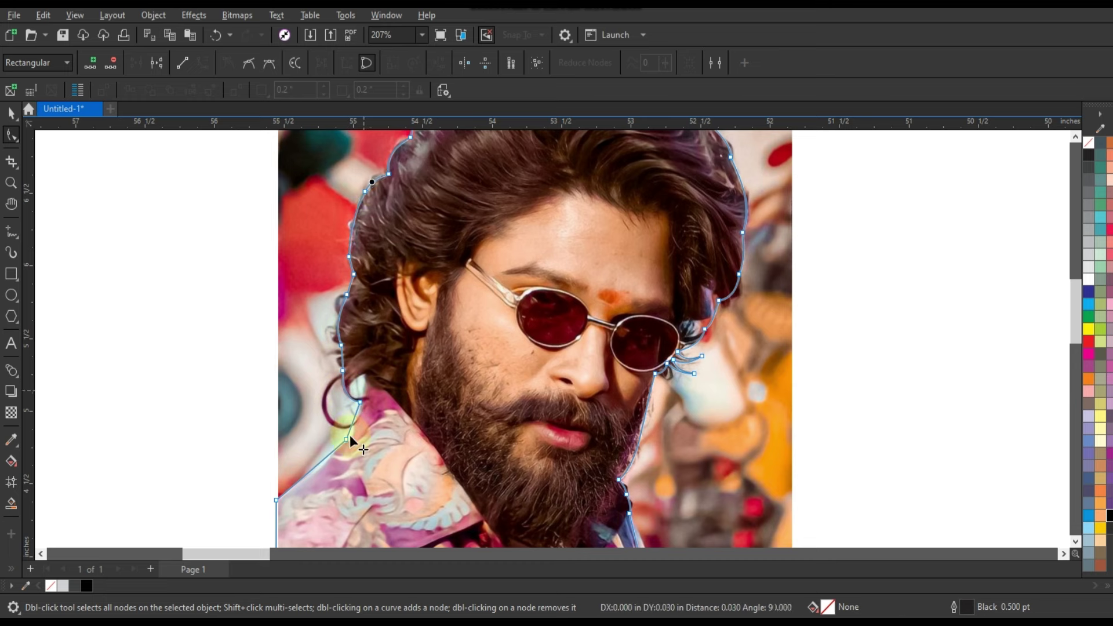
drag(352, 423, 354, 425)
Bend the lower right outline segment to follow the edge of the shirt
scroll(353, 425, down, 3)
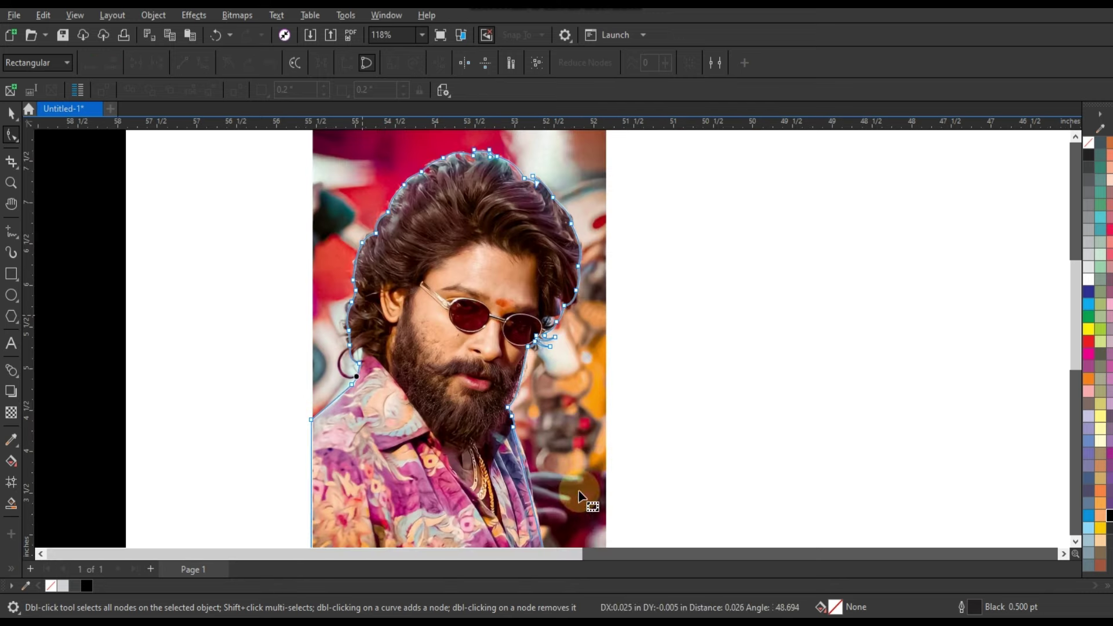
click(1076, 541)
click(742, 475)
click(592, 446)
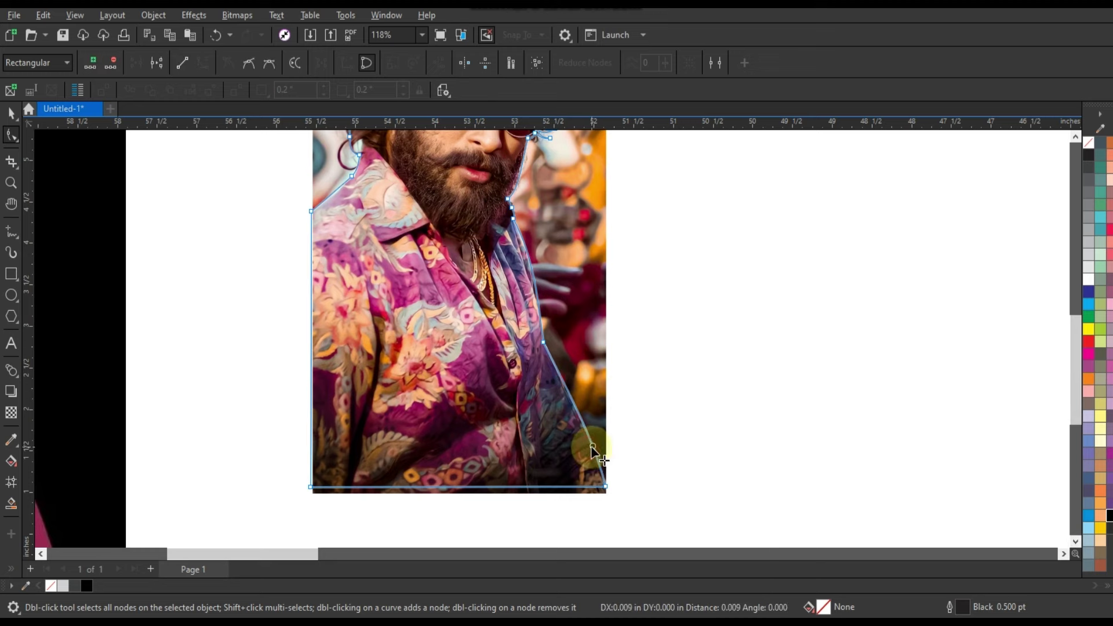
Fill the closed outline of the man with black
click(11, 112)
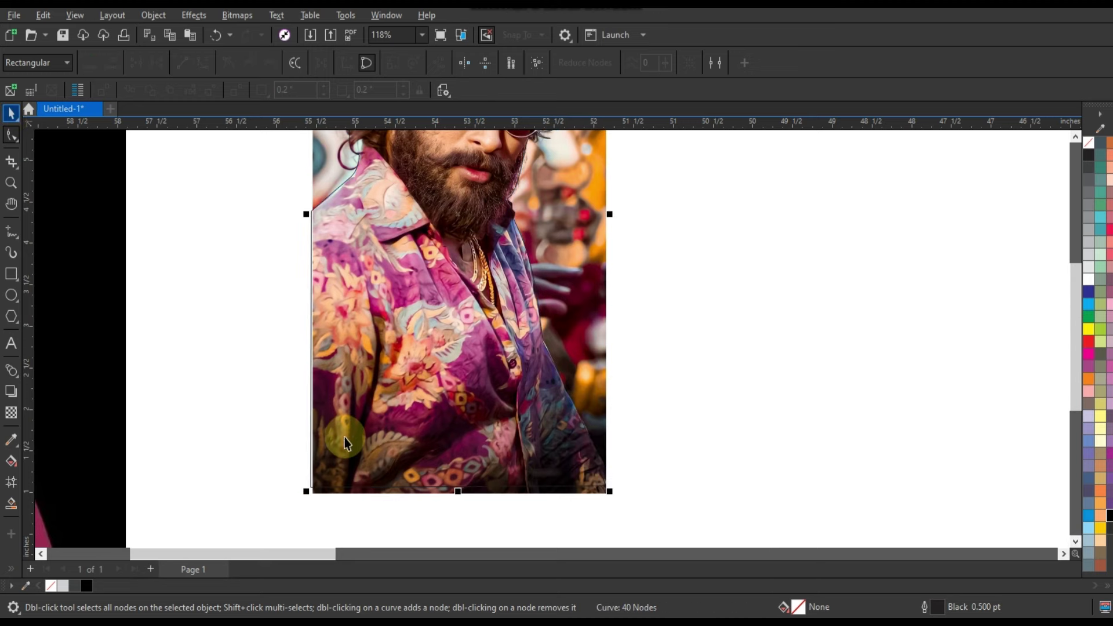
key(shift+F2)
key(Escape)
click(560, 312)
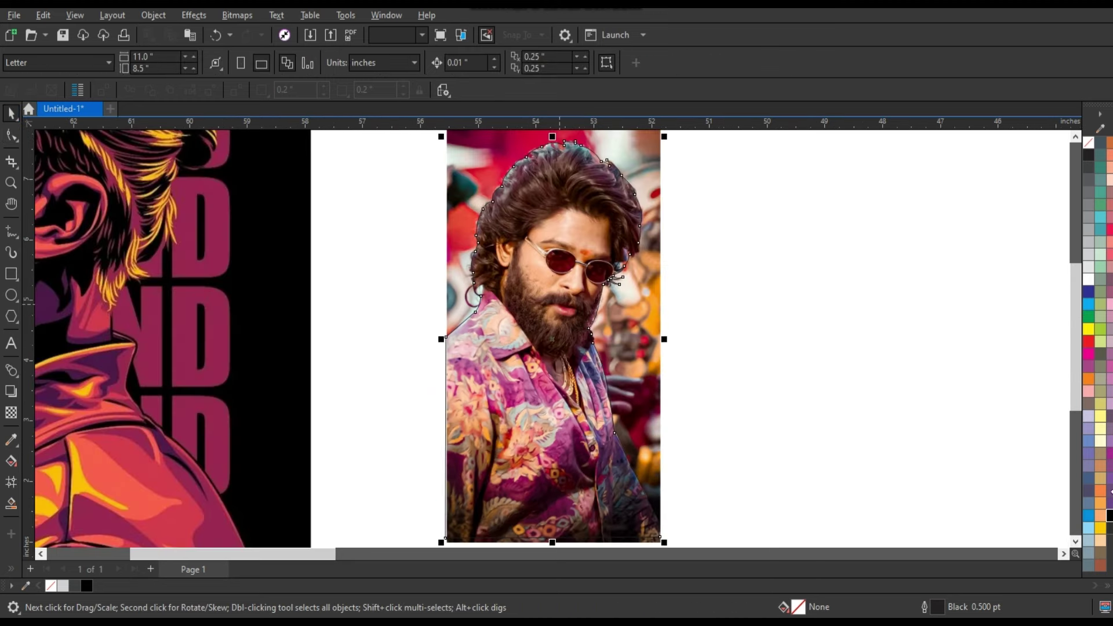
click(1108, 515)
scroll(442, 405, down, 3)
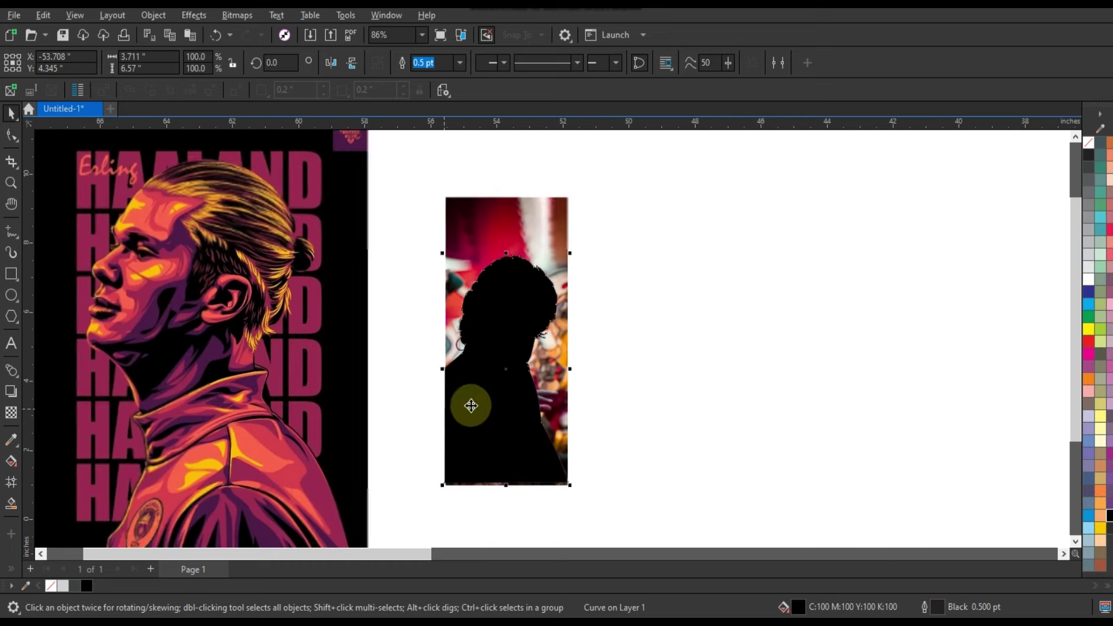
PowerClip the portrait photo inside the black silhouette and place a copy of the full photo to the right for reference
click(509, 216)
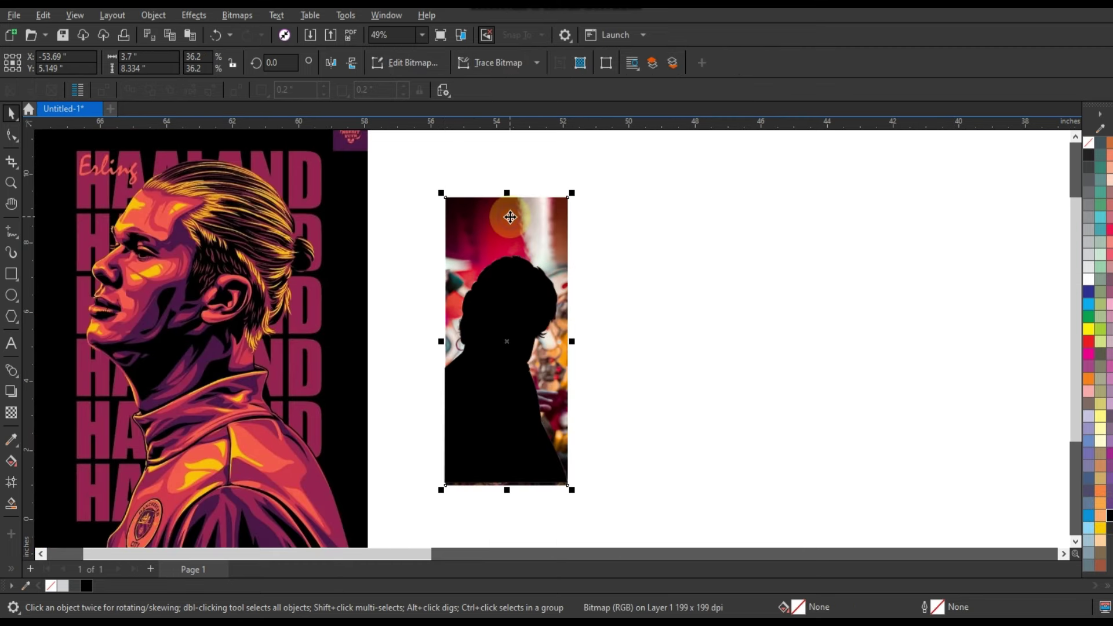
right_click(509, 217)
click(567, 397)
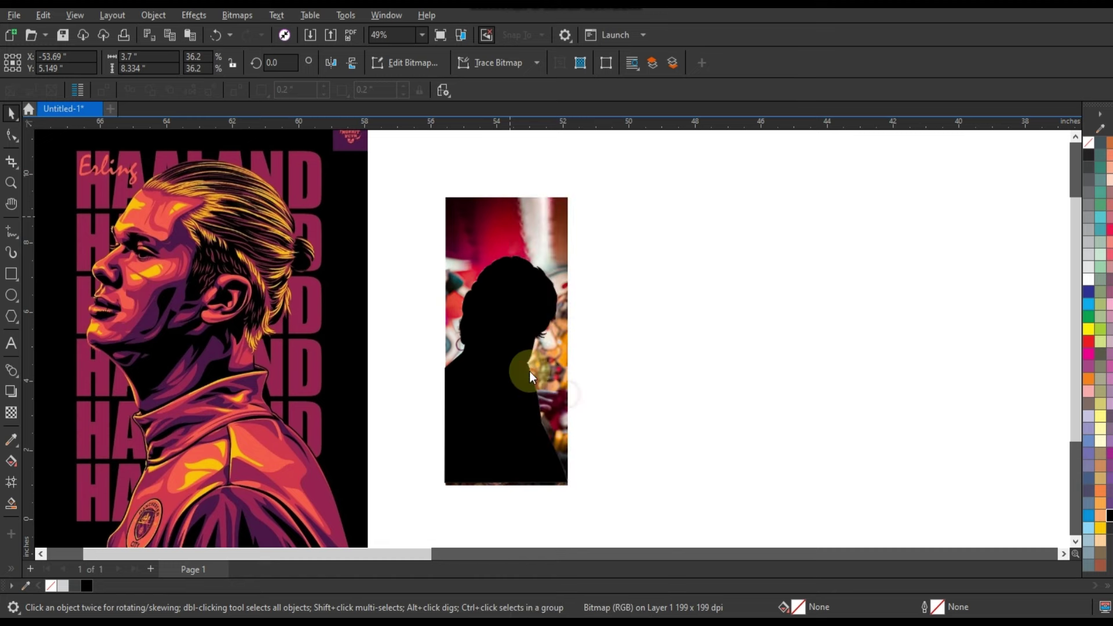
click(522, 361)
drag(487, 225, 852, 269)
click(553, 420)
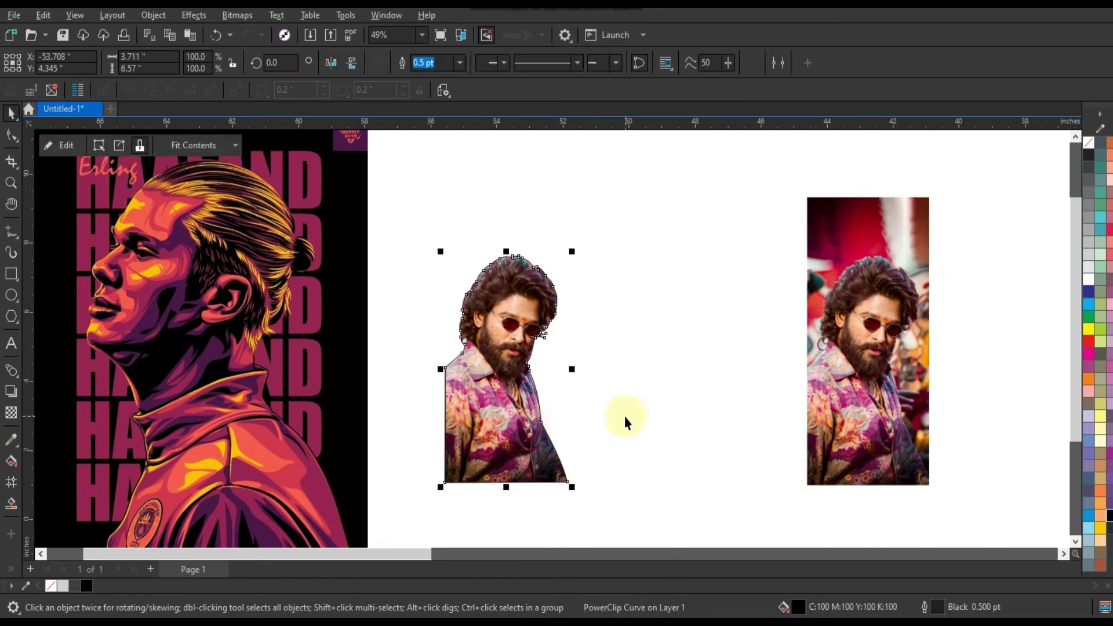
Draw a rectangle about 9.01 by 12.15 inches around the cutout portrait, beside the reference poster
click(11, 274)
scroll(514, 348, down, 1)
drag(431, 178, 657, 496)
Fill the rectangle with black and send it to the back, behind the cutout portrait
click(11, 135)
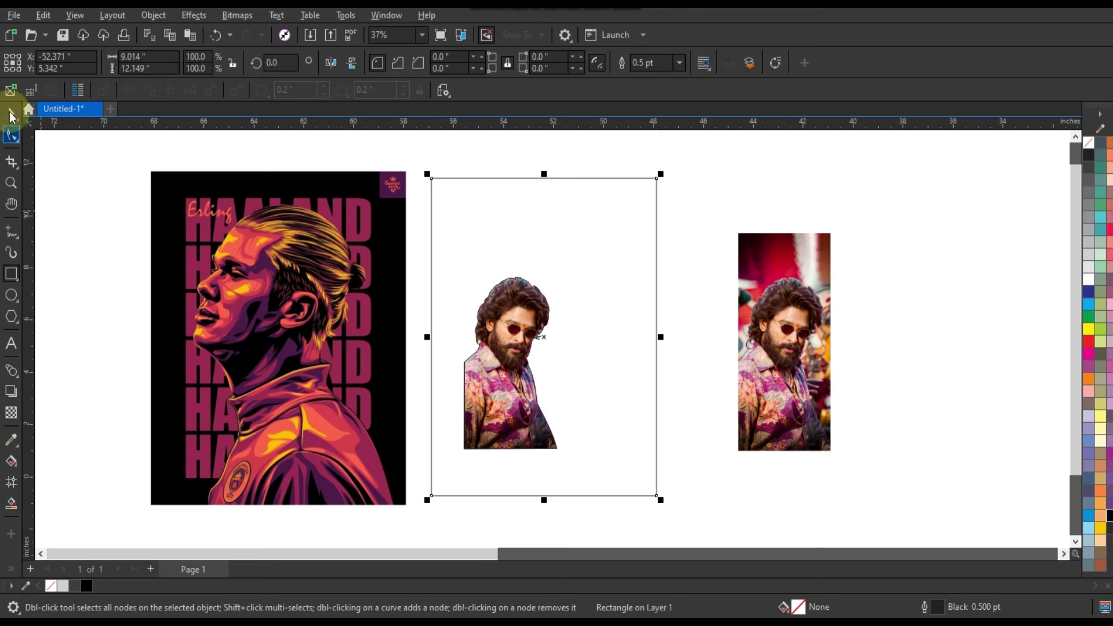
click(1109, 515)
key(shift+Page_Down)
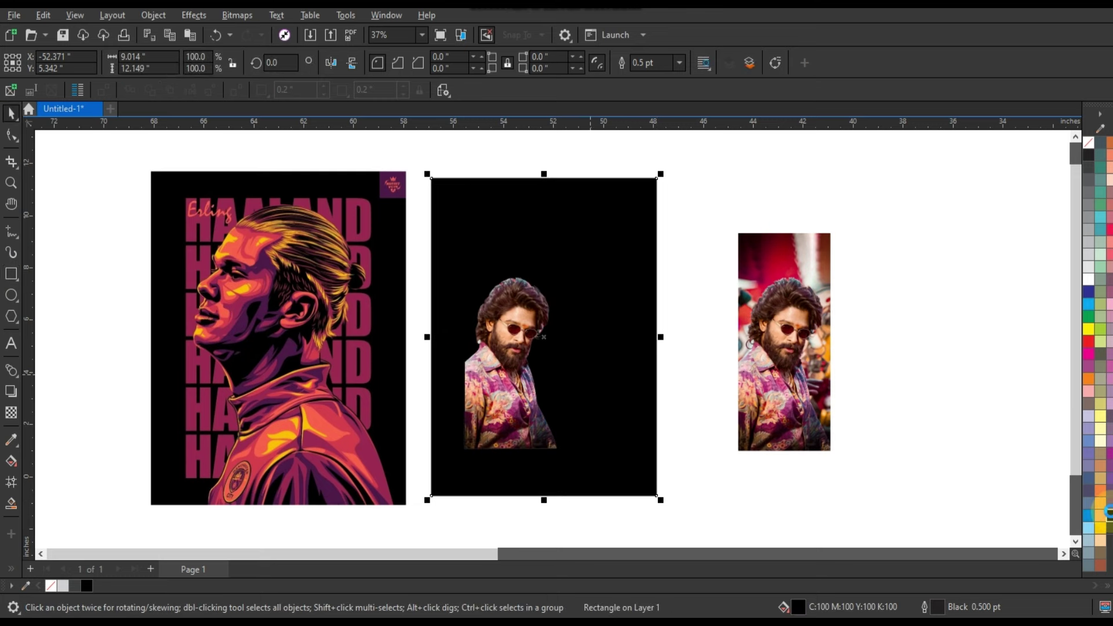
Scale the cutout portrait to about 198.9% and reposition it lower and further right over the black rectangle
click(562, 453)
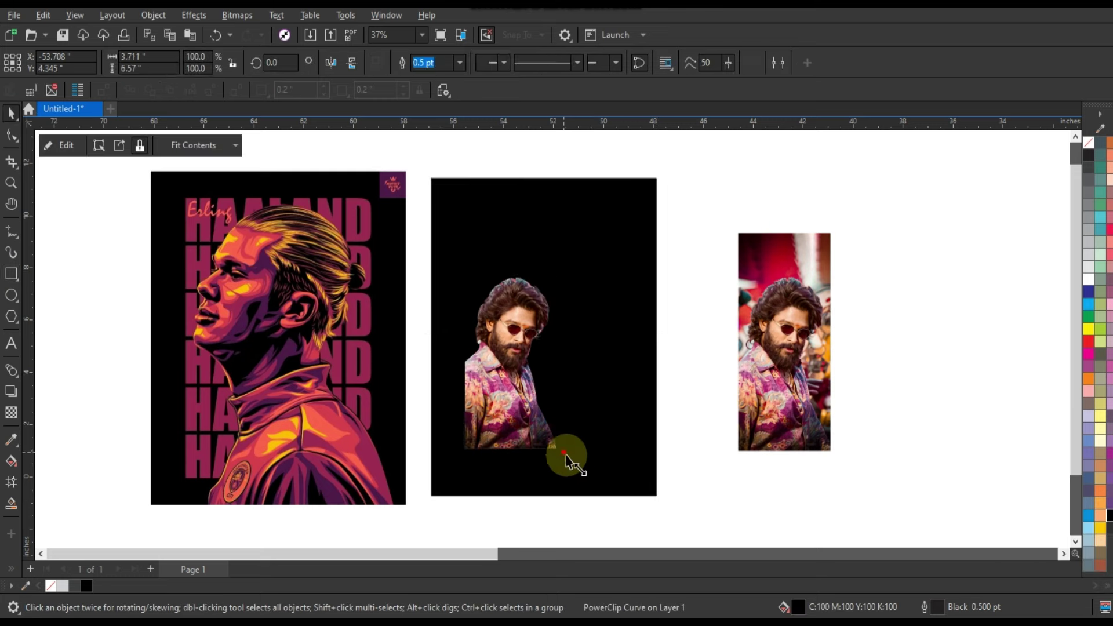
drag(654, 537, 655, 537)
drag(530, 437, 560, 469)
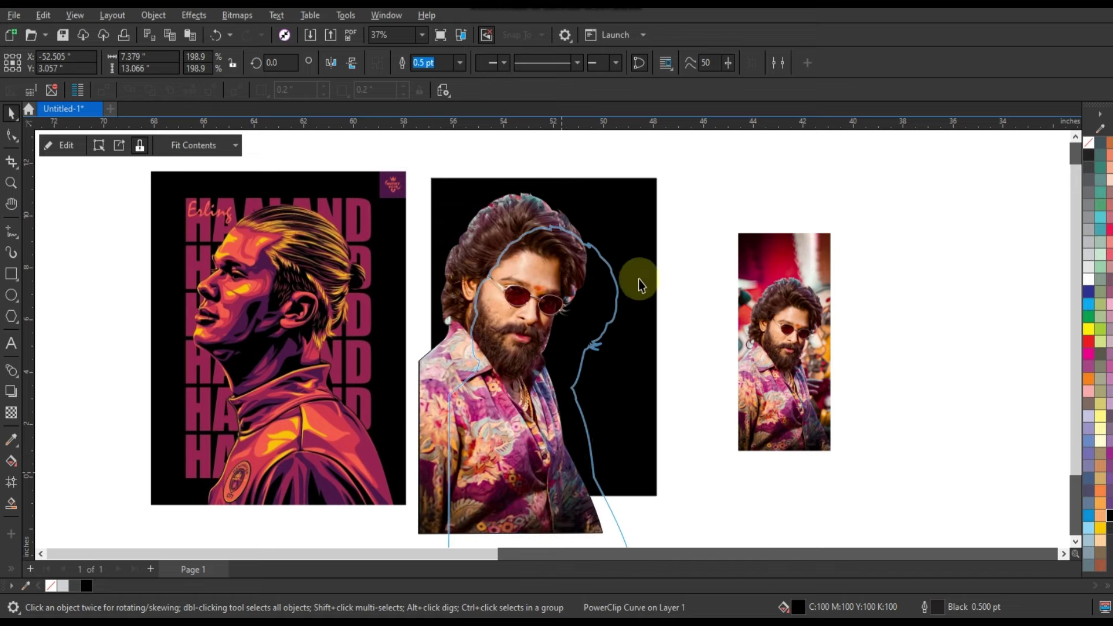
Enlarge the cutout portrait to 240%, lower it slightly over the black rectangle, and remove its outline
drag(648, 207, 675, 190)
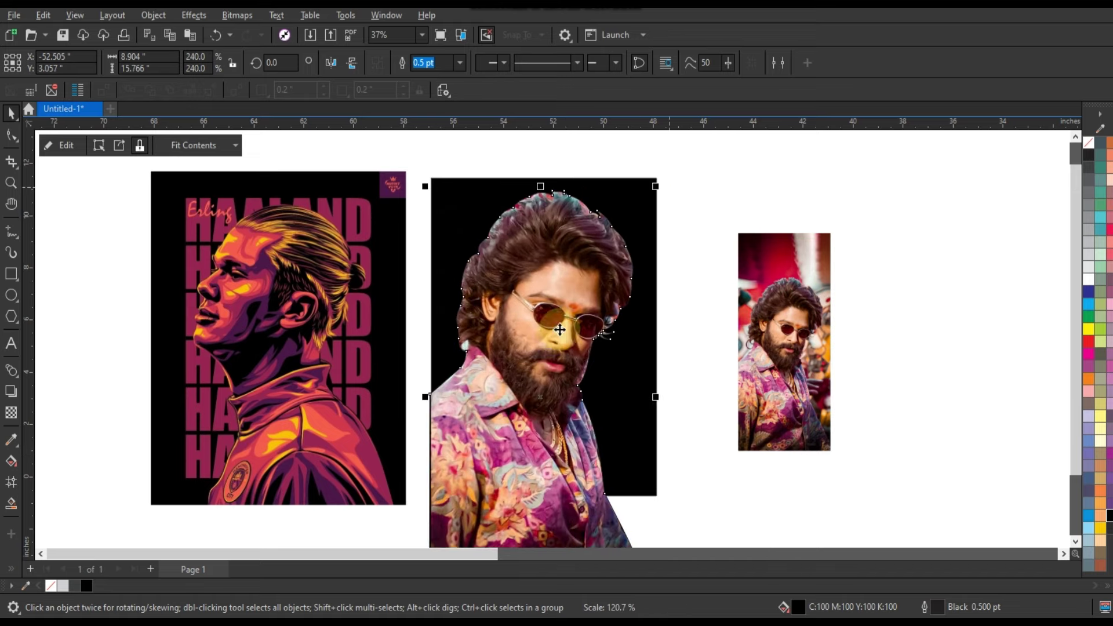
drag(556, 339, 555, 342)
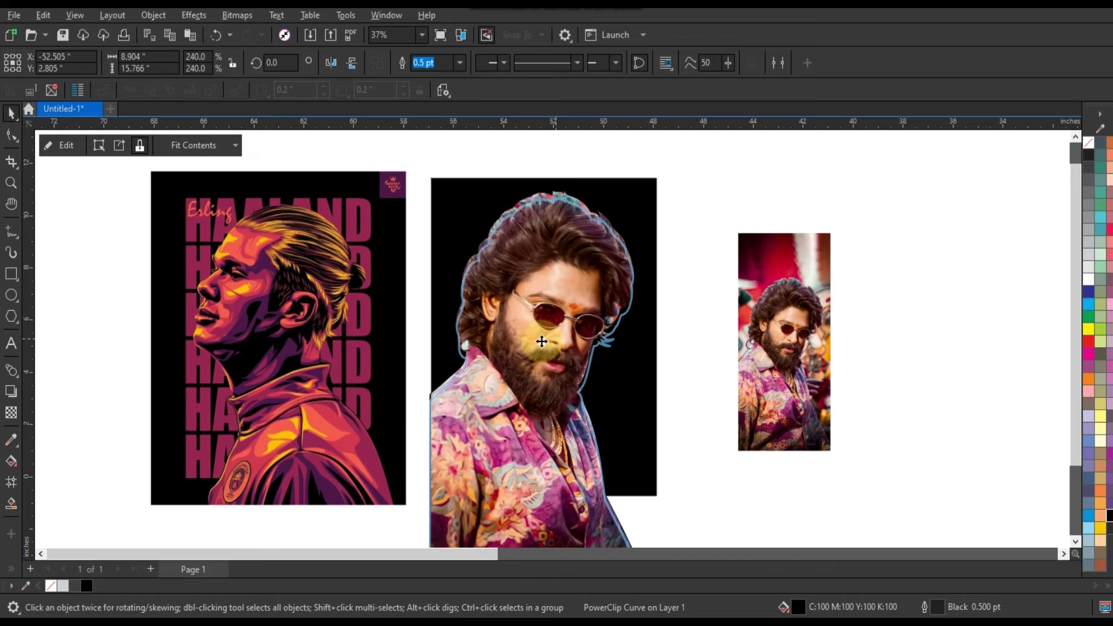
right_click(1091, 149)
click(790, 318)
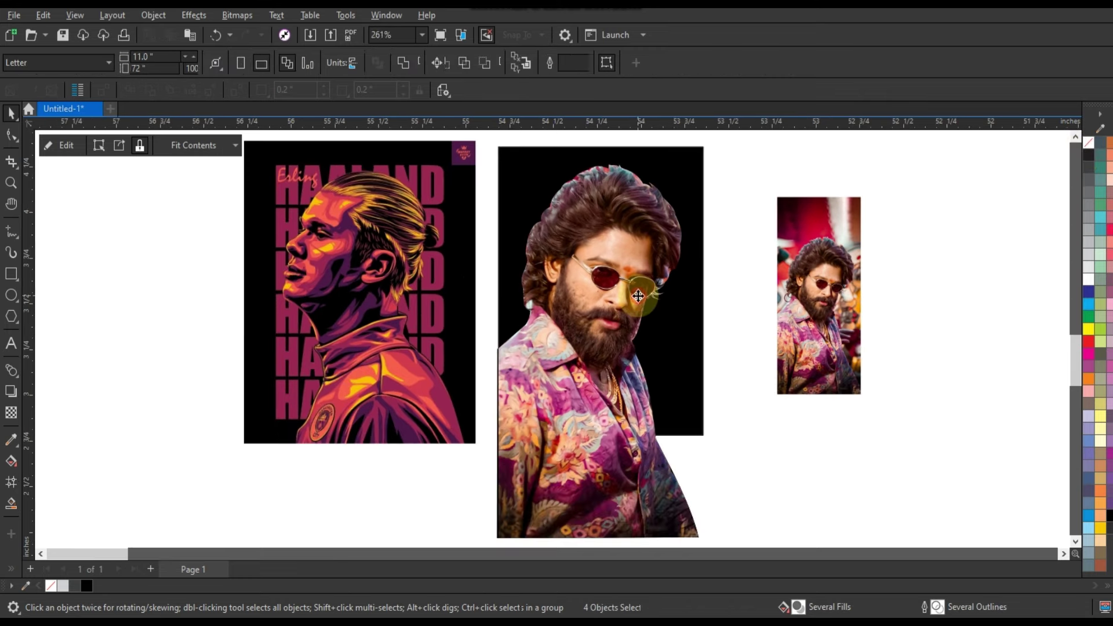
Place a copy of the cutout portrait between the black rectangle and the full reference photo, moving the photo further right
click(637, 296)
key(shift+F2)
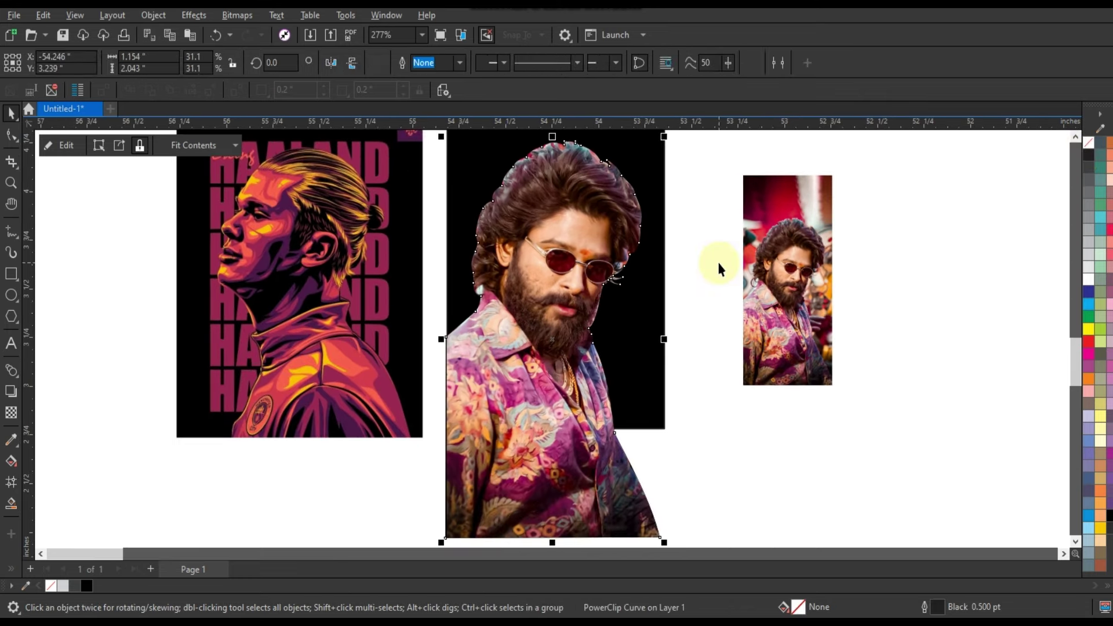
click(718, 291)
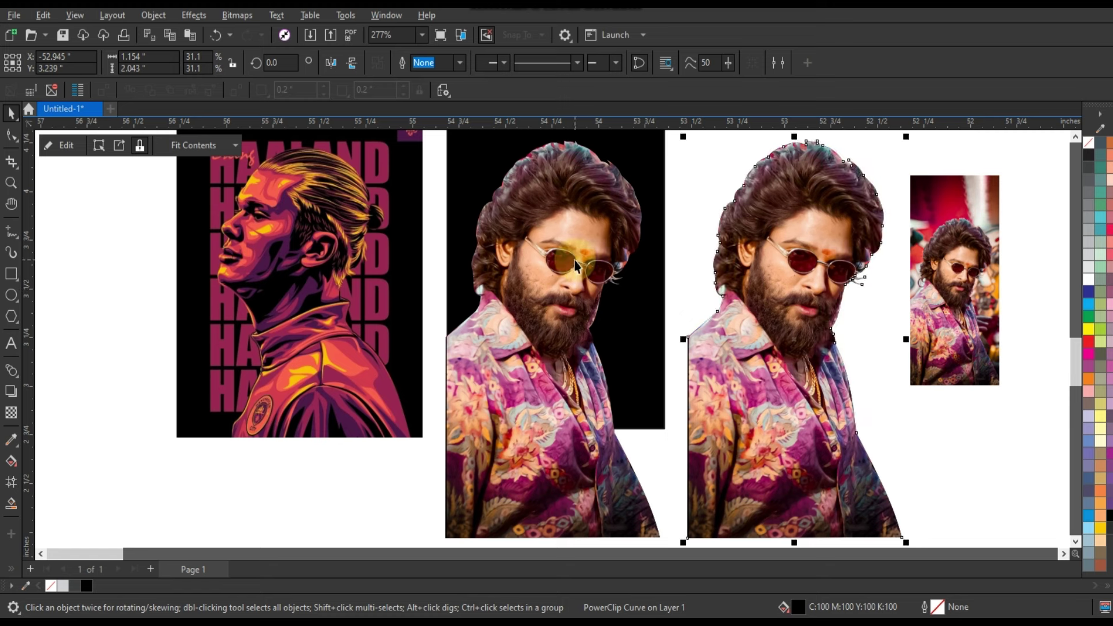
Convert the cutout portrait over the black rectangle to a 300 dpi grayscale bitmap
click(575, 261)
click(237, 16)
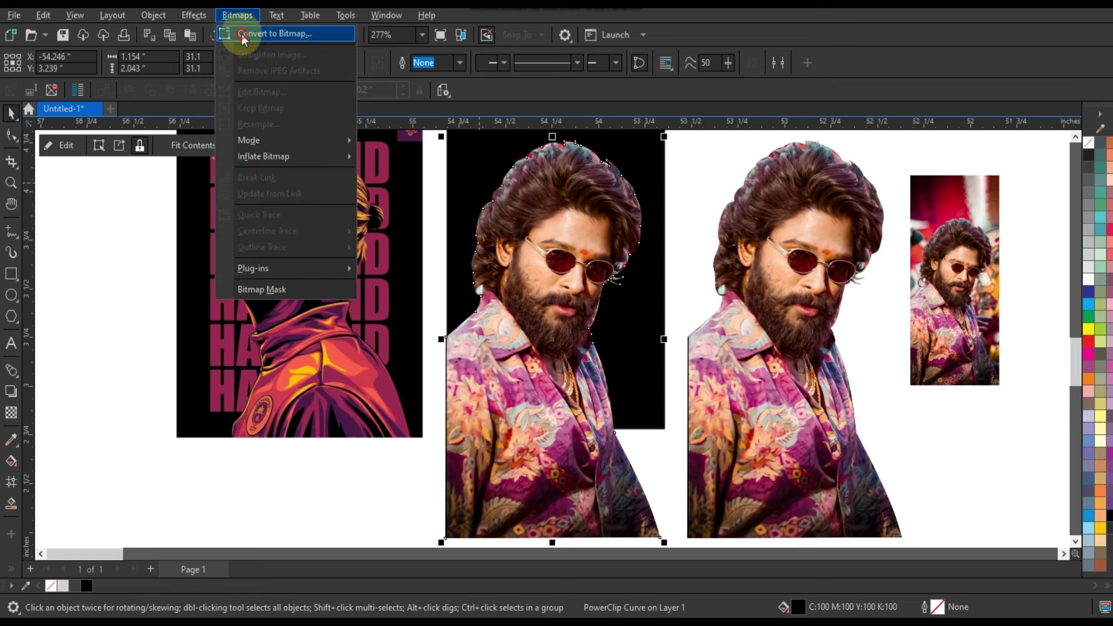
click(242, 32)
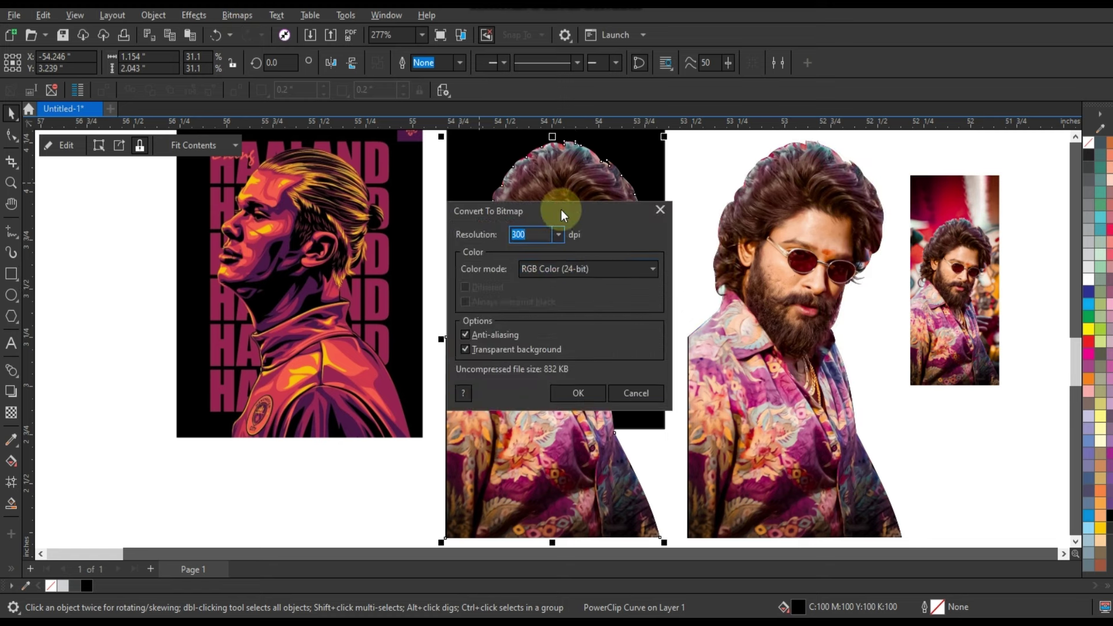
drag(561, 210, 847, 211)
click(864, 394)
Convert the grayscale portrait over the black rectangle to 1-bit Line Art with a threshold of 188
click(237, 16)
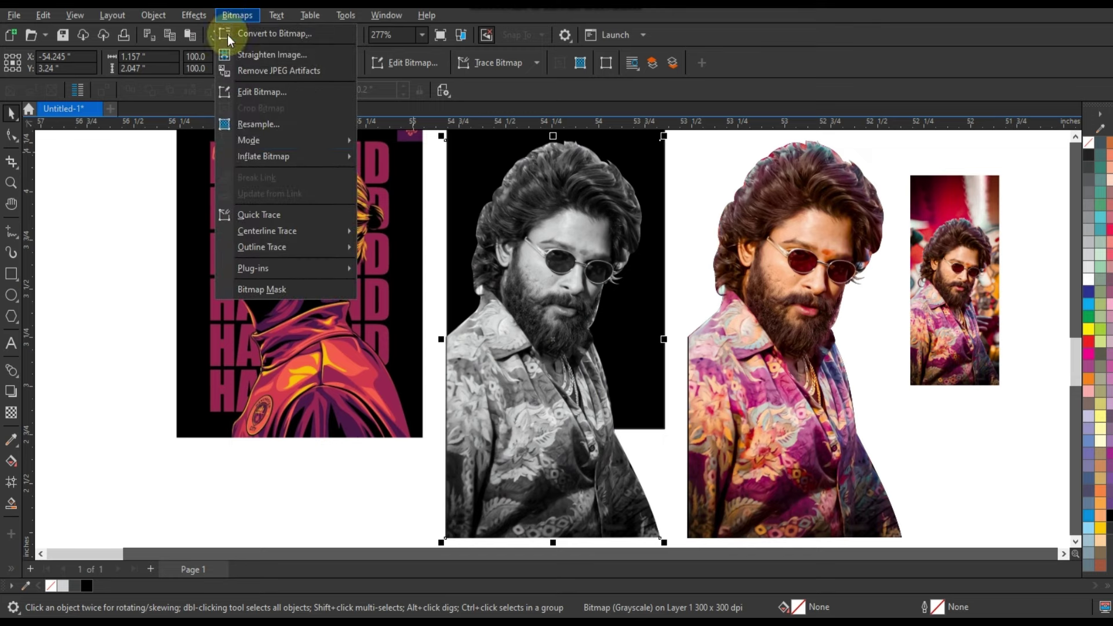
click(416, 147)
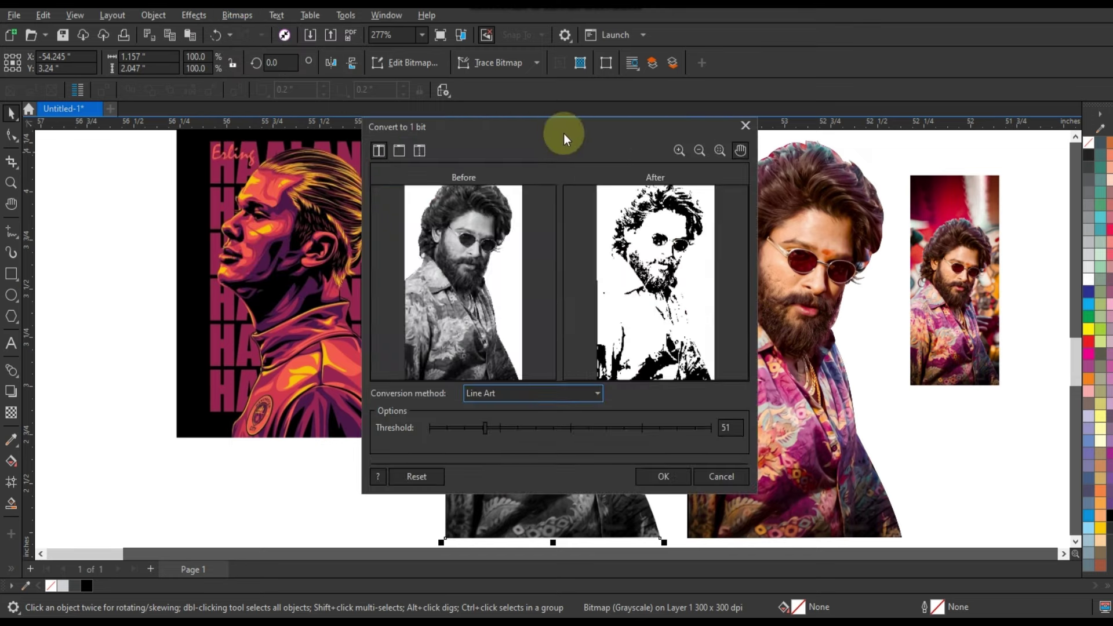
drag(564, 133, 676, 172)
click(822, 192)
drag(580, 164, 820, 205)
drag(837, 505, 991, 505)
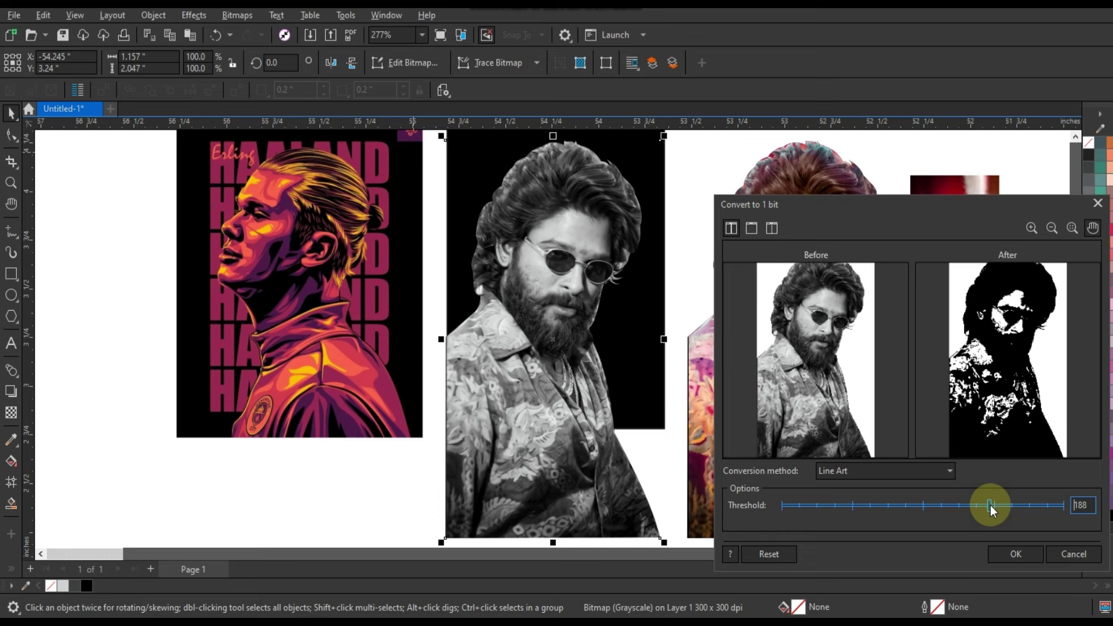
click(1009, 558)
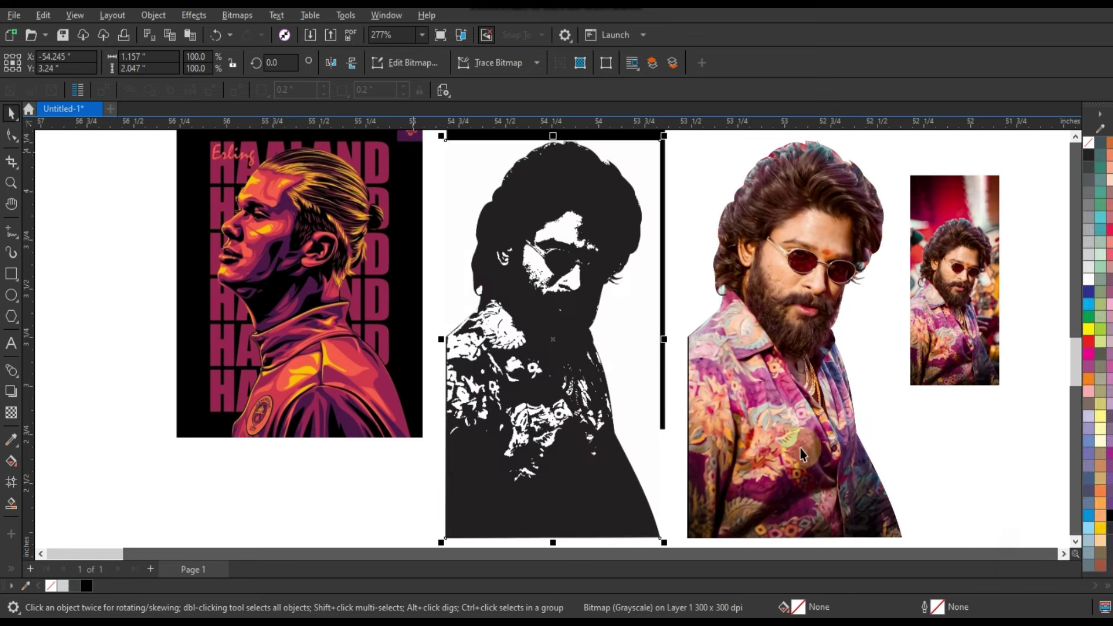
Undo the bitmap conversions and place a copy of the cutout portrait between the left-shifted reference poster and the black rectangle
click(910, 429)
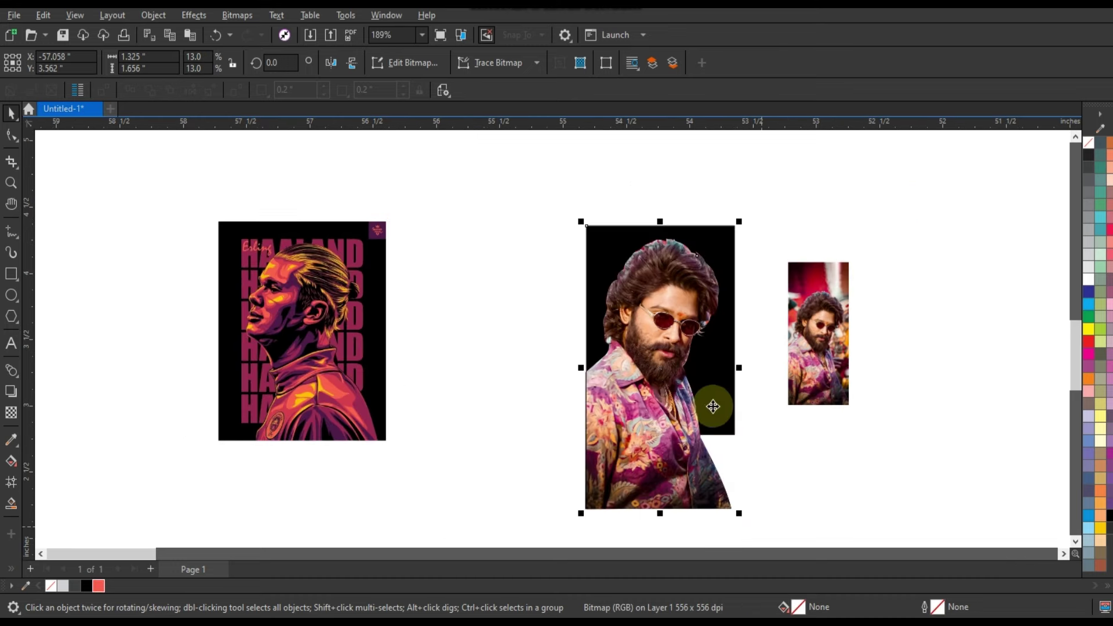
click(804, 436)
drag(675, 419, 518, 417)
Convert the photo inside the PowerClip over the black rectangle to 1-bit Line Art with a threshold of 218
click(610, 311)
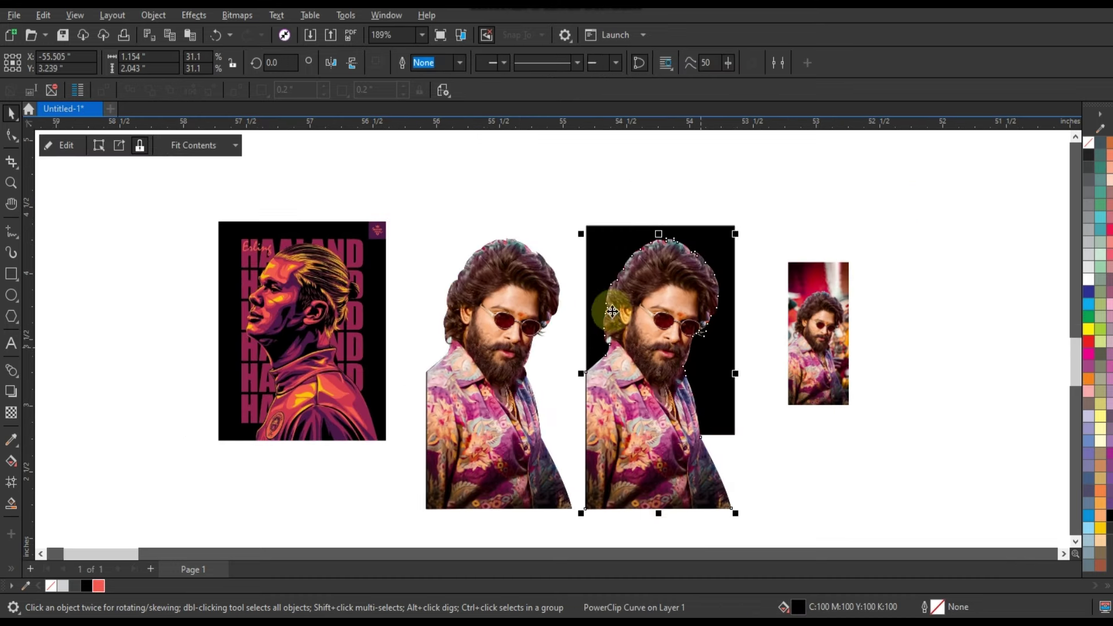
scroll(596, 260, up, 2)
right_click(591, 259)
click(618, 189)
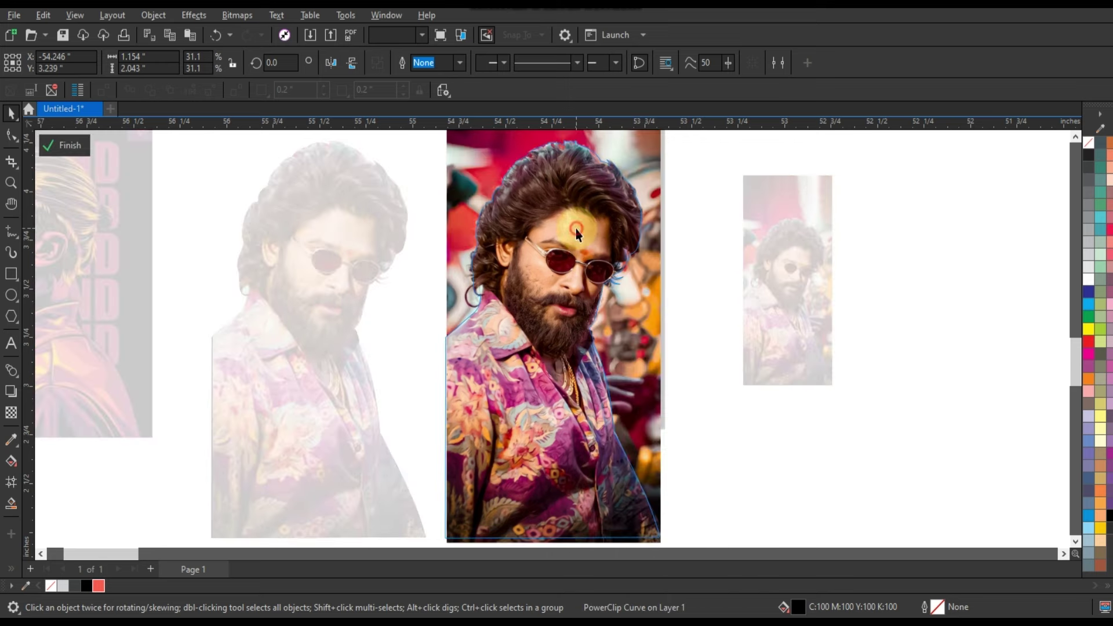
click(238, 17)
mouse_move(256, 136)
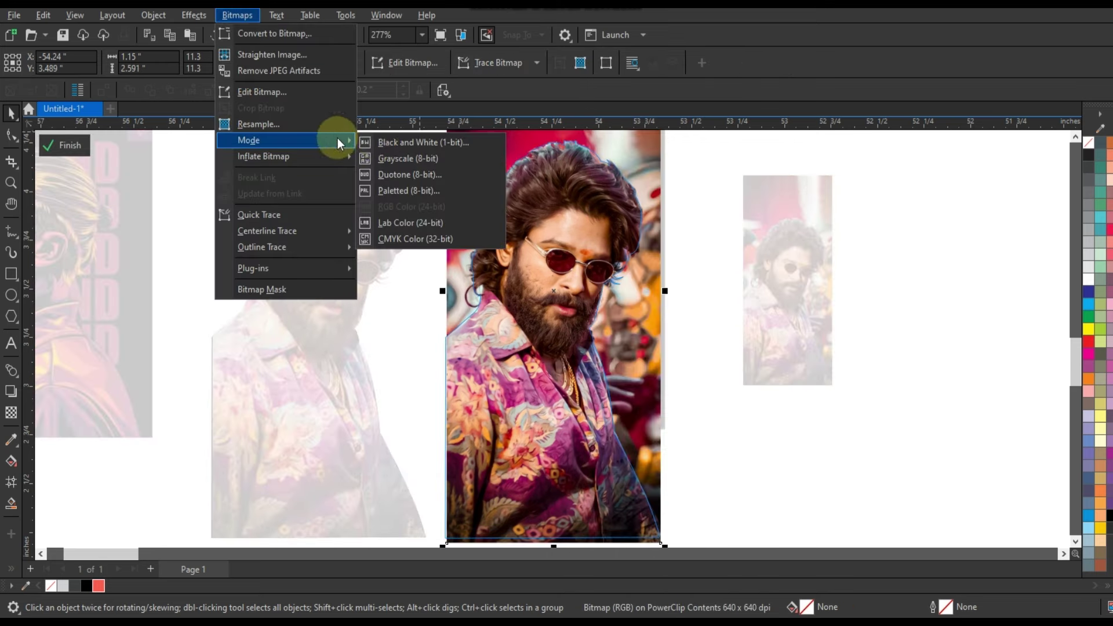
click(385, 145)
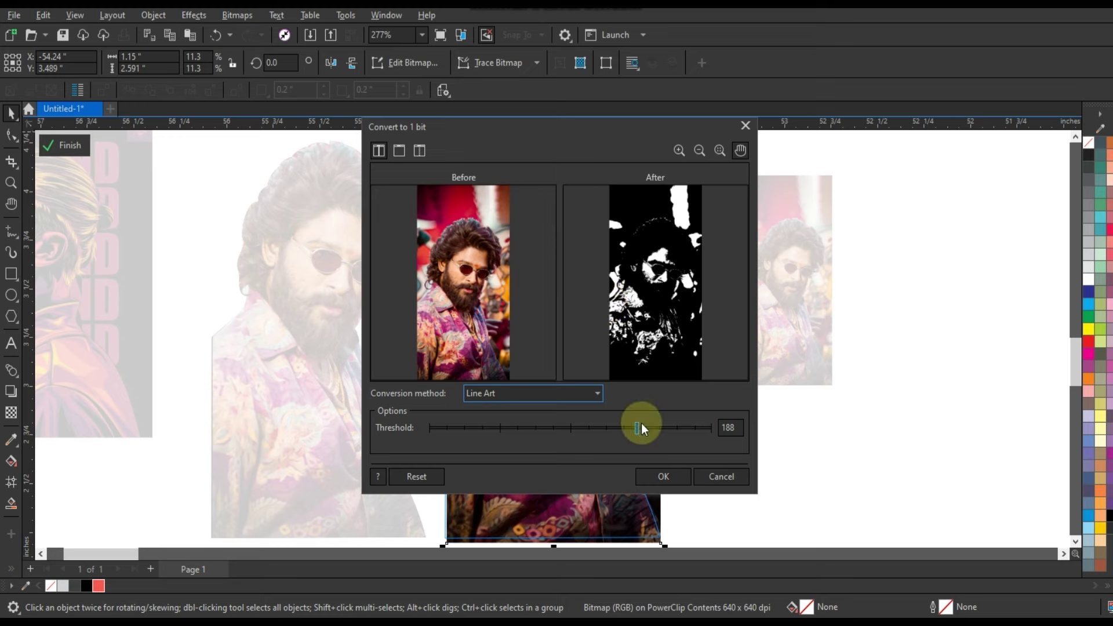
drag(641, 427, 672, 428)
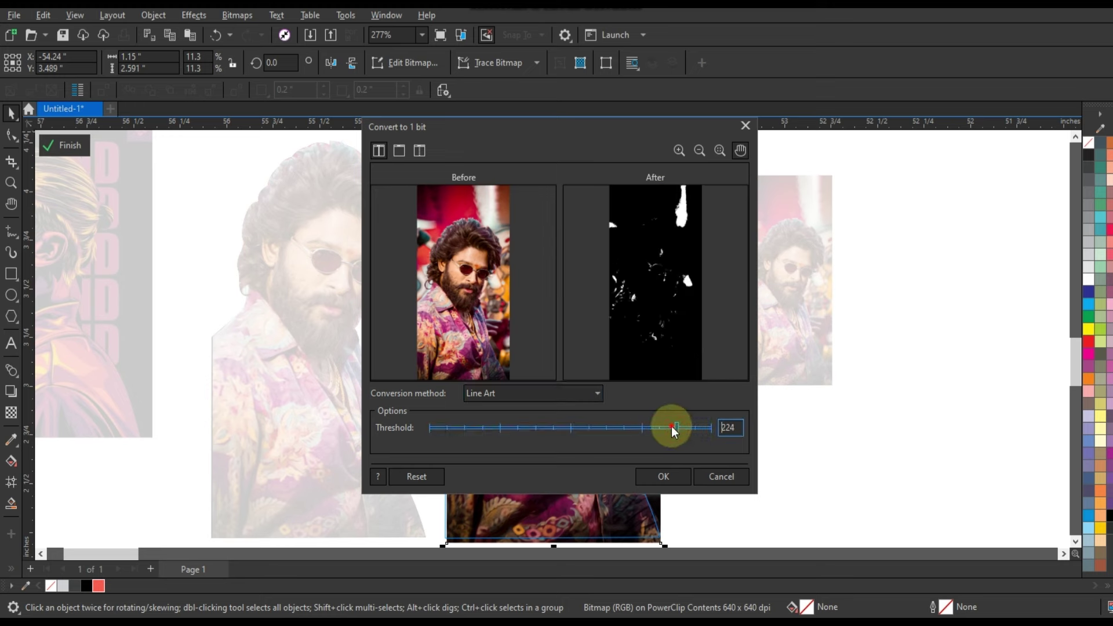
click(664, 468)
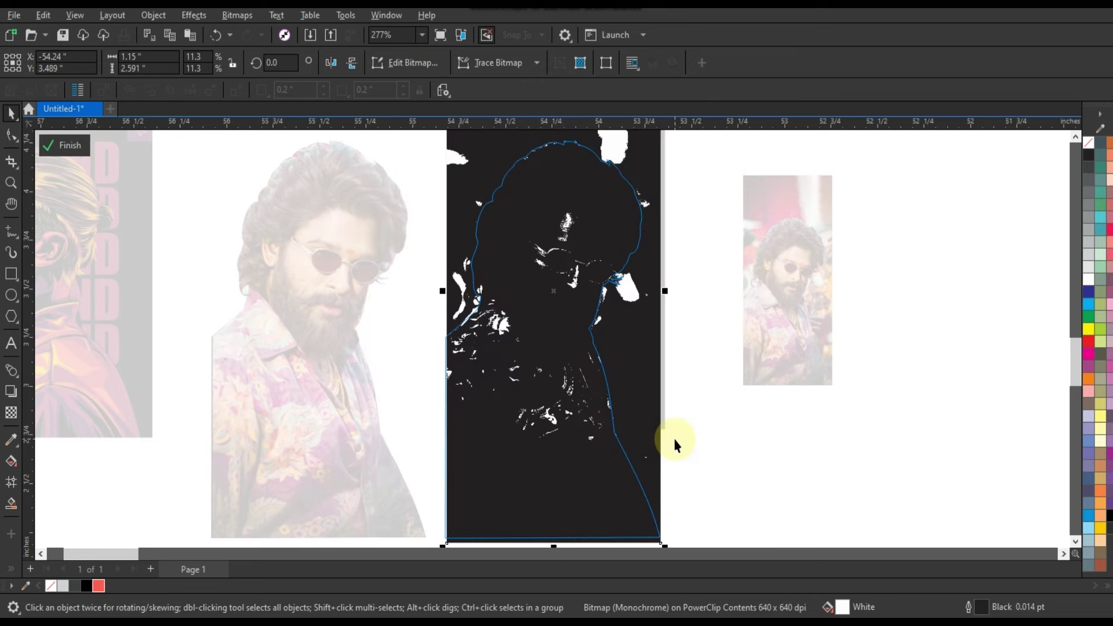
Set the monochrome photo's outline color to the document's red and finish editing the PowerClip contents
right_click(95, 583)
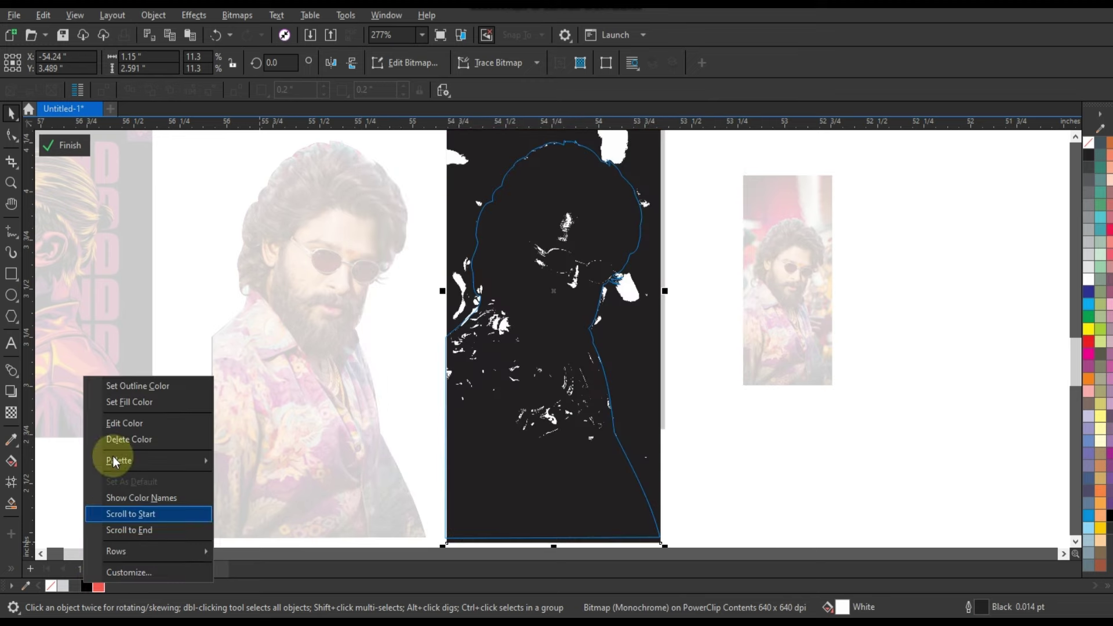
click(124, 387)
click(760, 443)
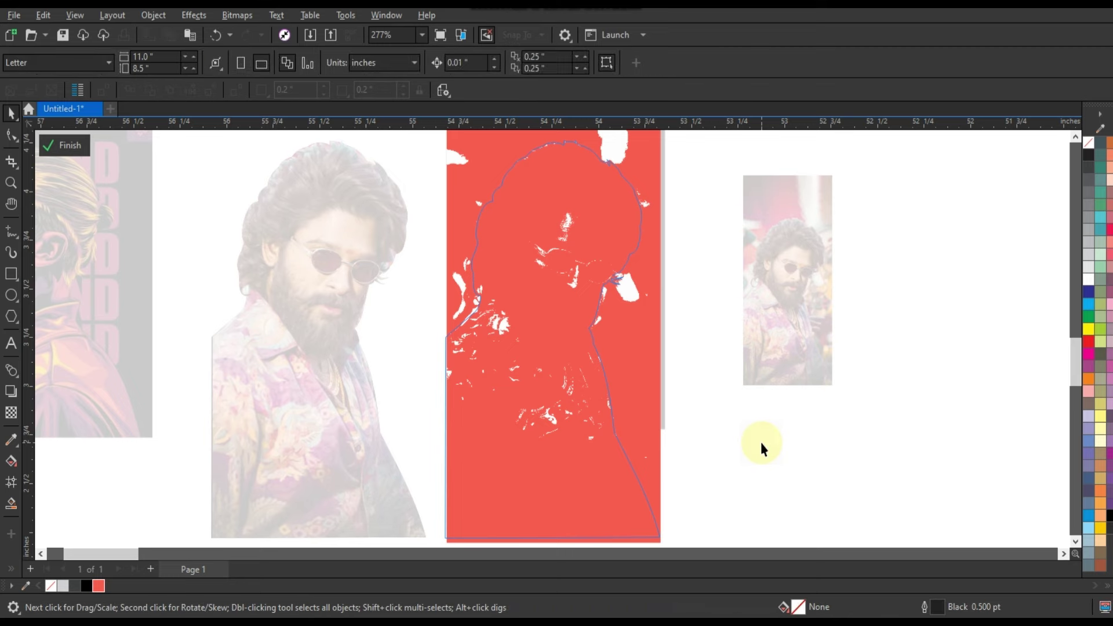
click(777, 442)
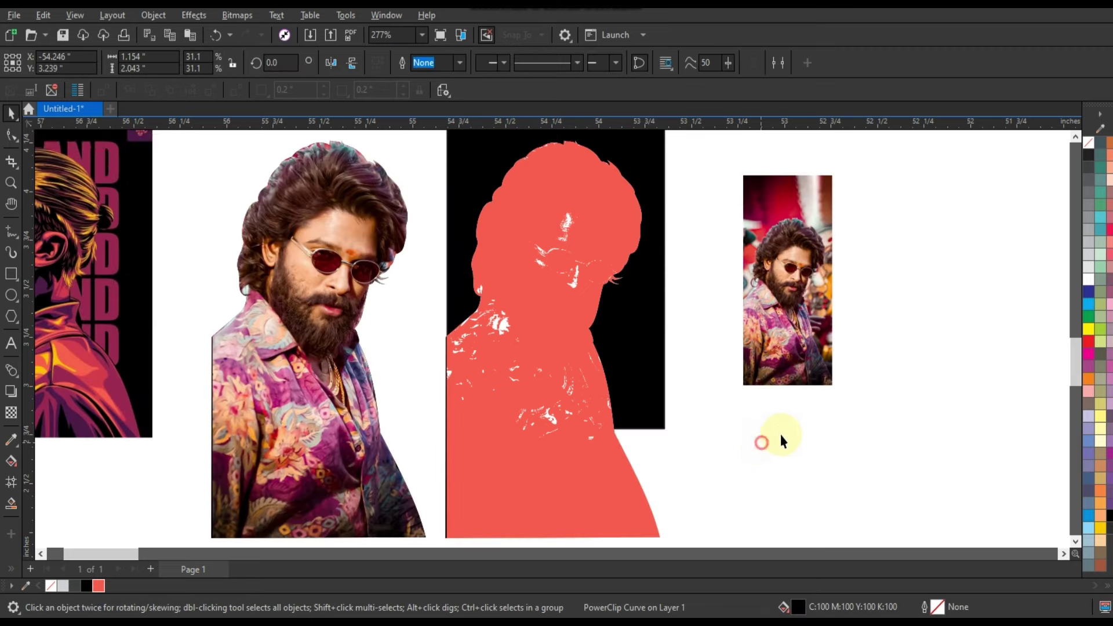
scroll(778, 442, down, 2)
click(621, 436)
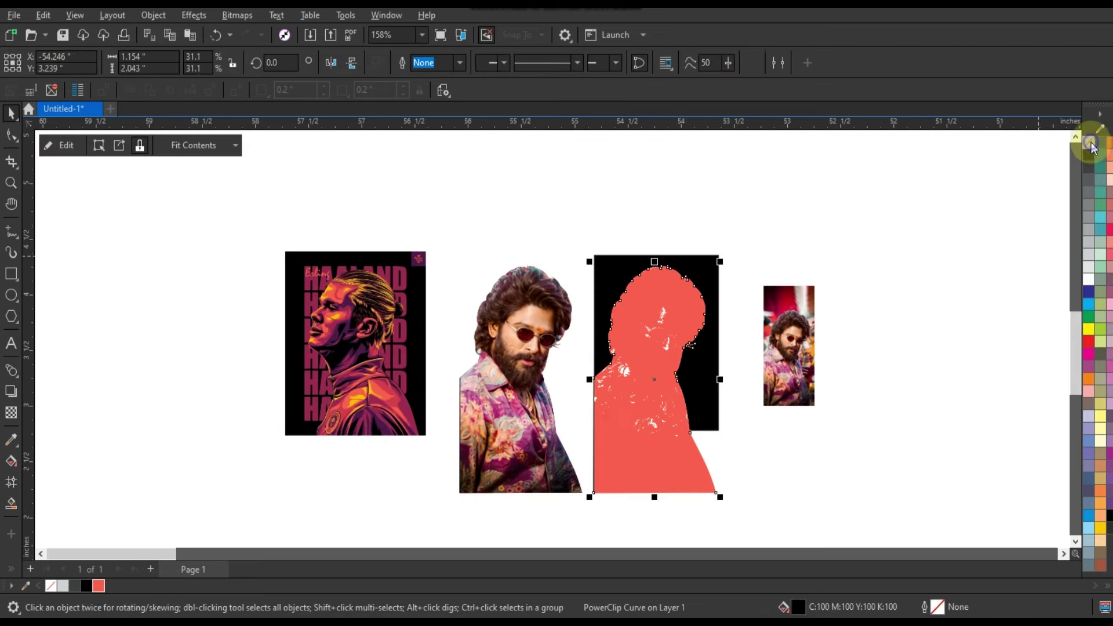
right_click(1097, 157)
click(769, 189)
Move the reference poster further left and place another copy of the color cutout portrait between it and the existing copy
click(552, 396)
click(524, 383)
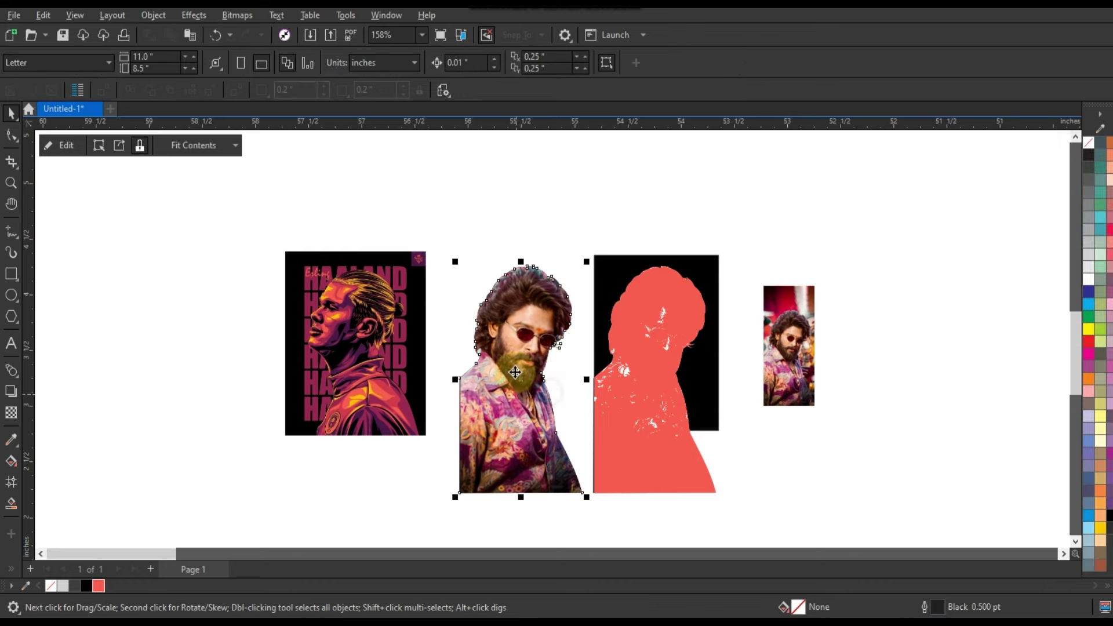
drag(382, 363, 245, 360)
drag(526, 387, 380, 385)
key(shift+F2)
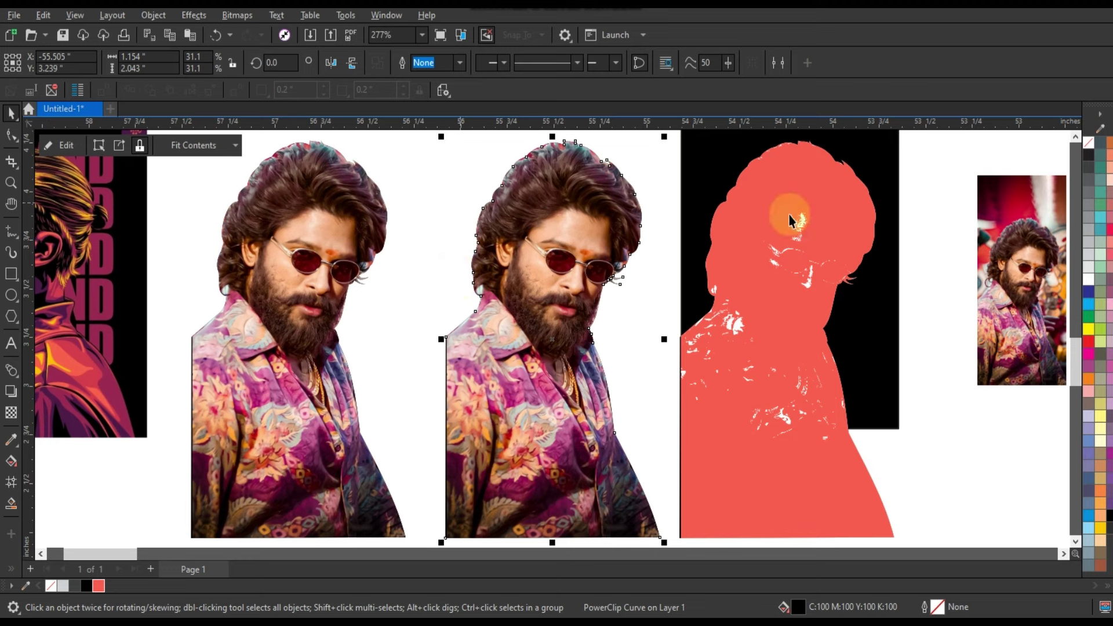
right_click(603, 249)
click(637, 189)
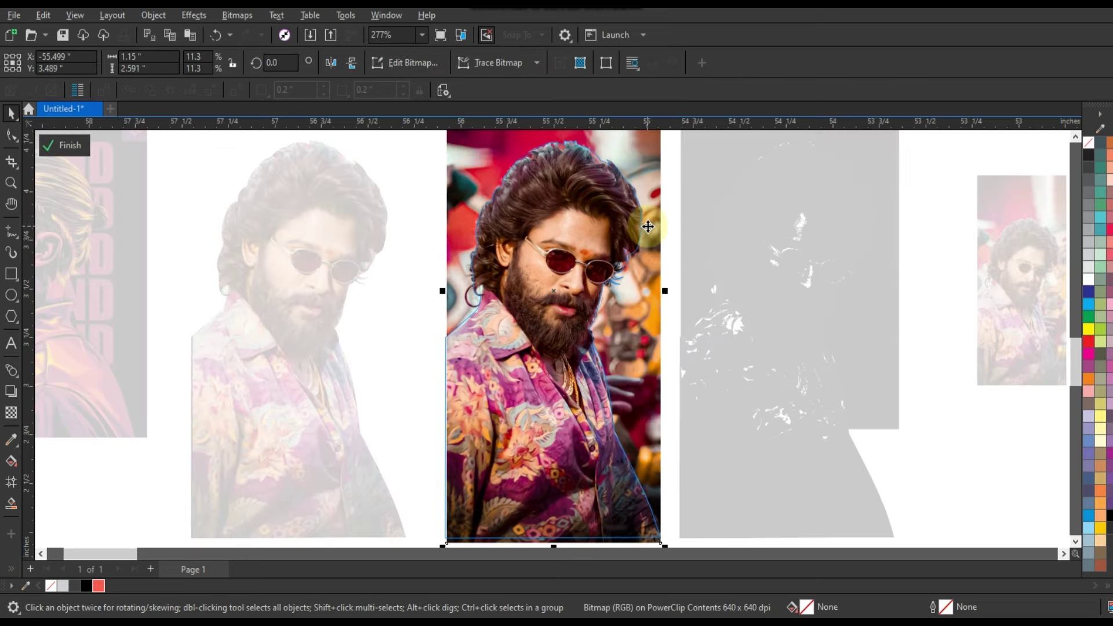
ctrl+click(648, 227)
right_click(1090, 142)
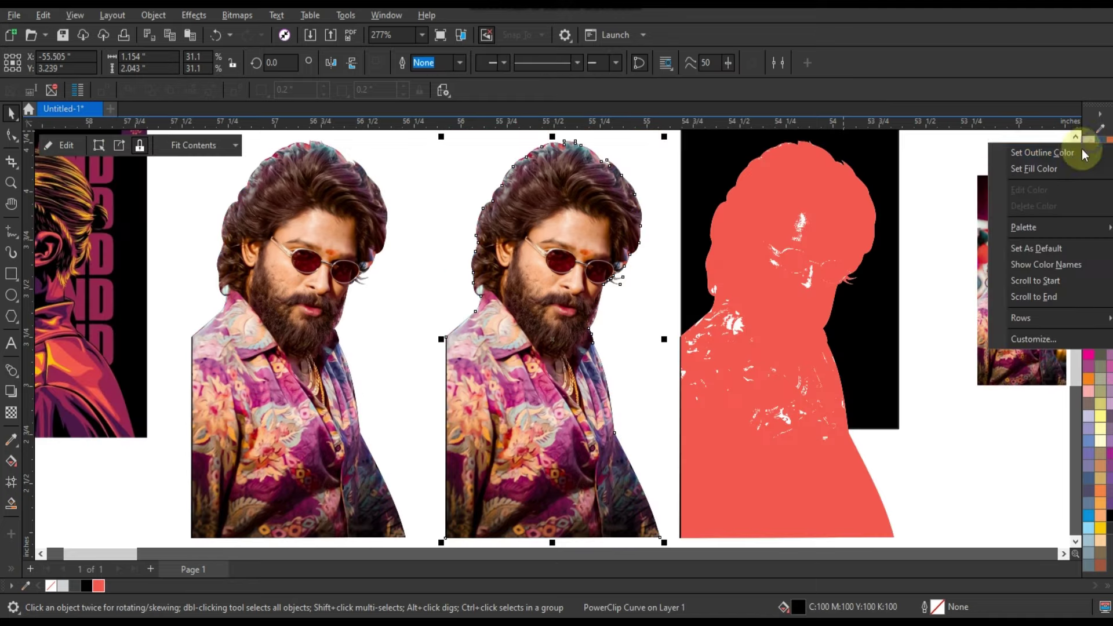
click(464, 78)
Convert the color cutout portrait next to the red silhouette to a 300 dpi grayscale bitmap
click(238, 16)
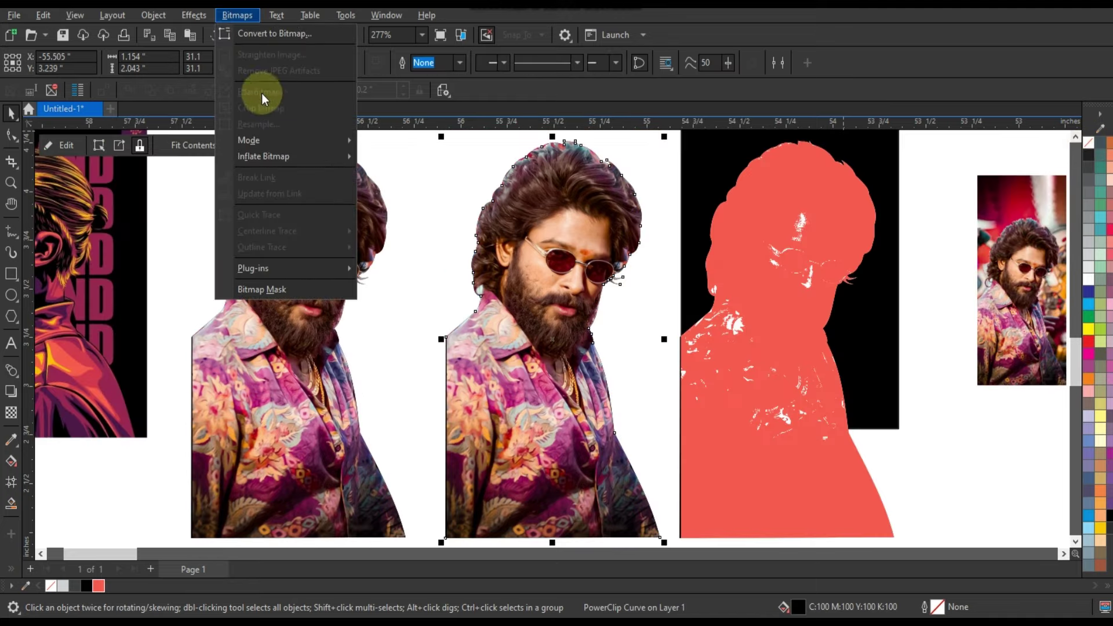
click(264, 34)
click(578, 273)
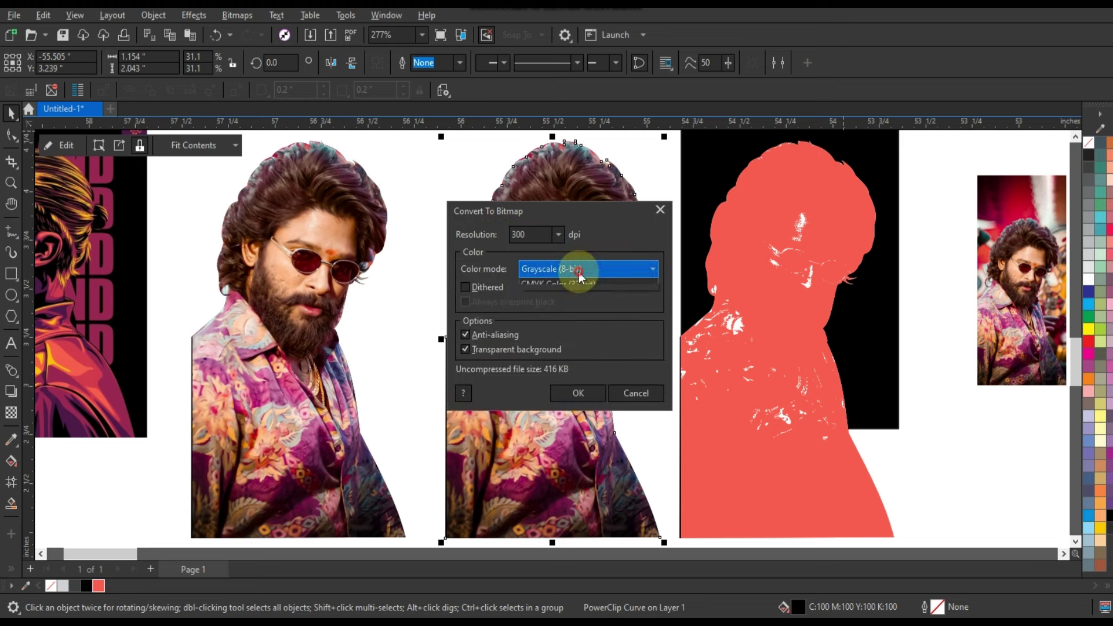
click(578, 393)
Convert the grayscale portrait beside the red silhouette to 1-bit Line Art with a threshold of 154
click(237, 16)
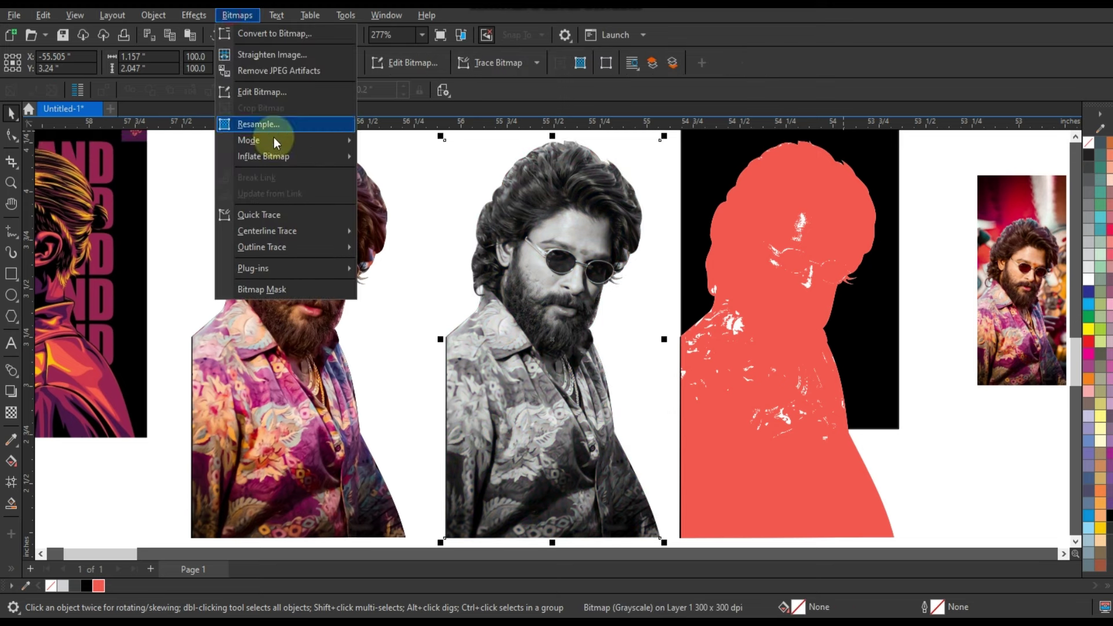
mouse_move(276, 146)
click(405, 141)
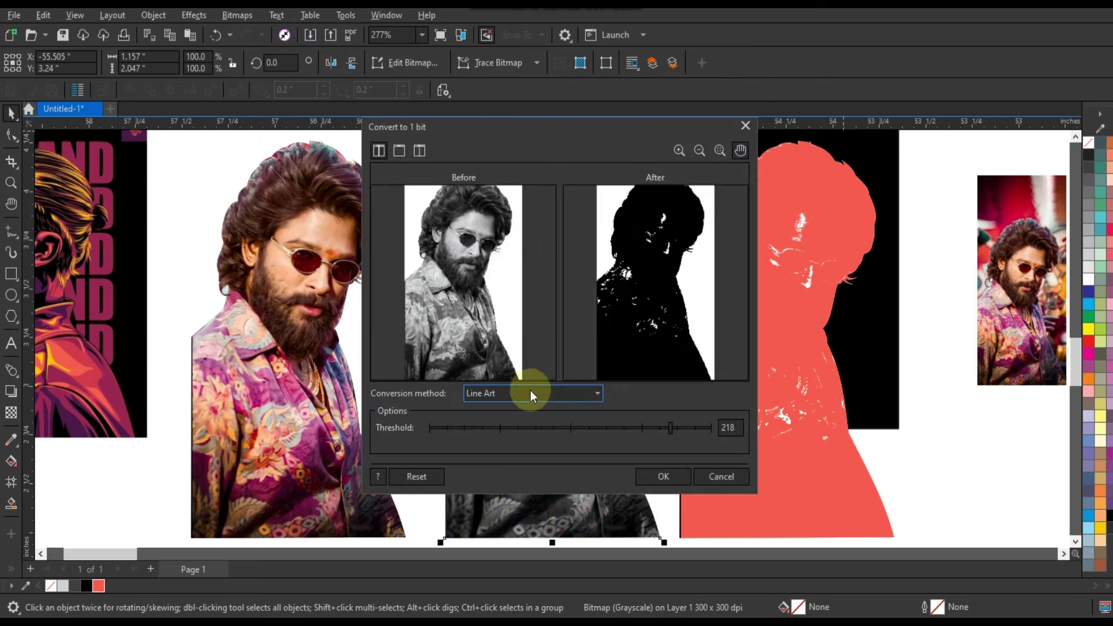
drag(570, 428, 596, 427)
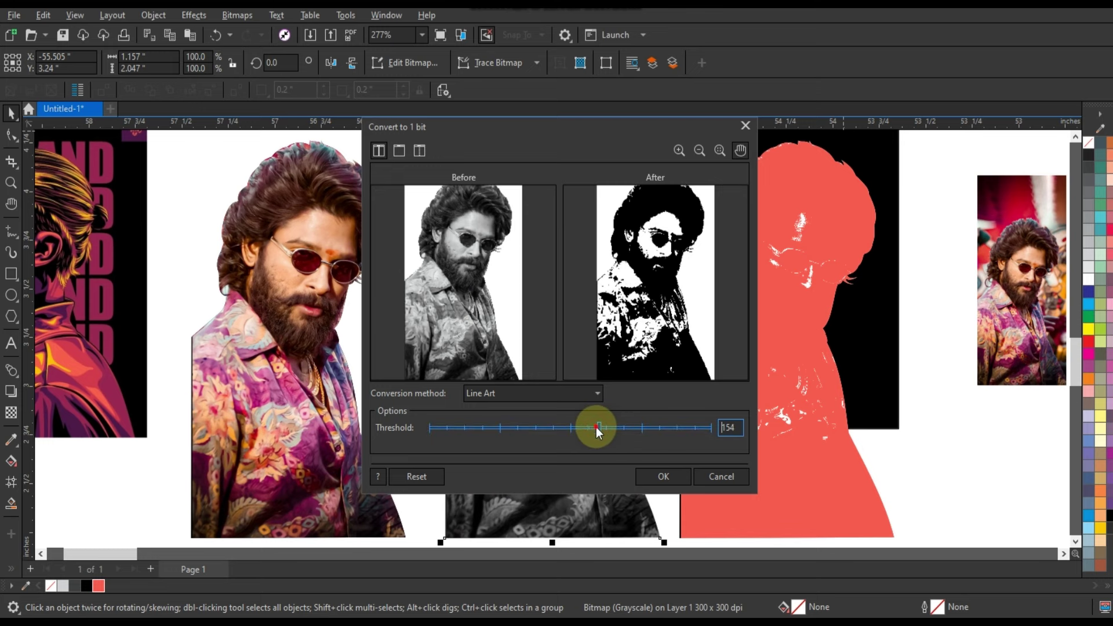
click(659, 475)
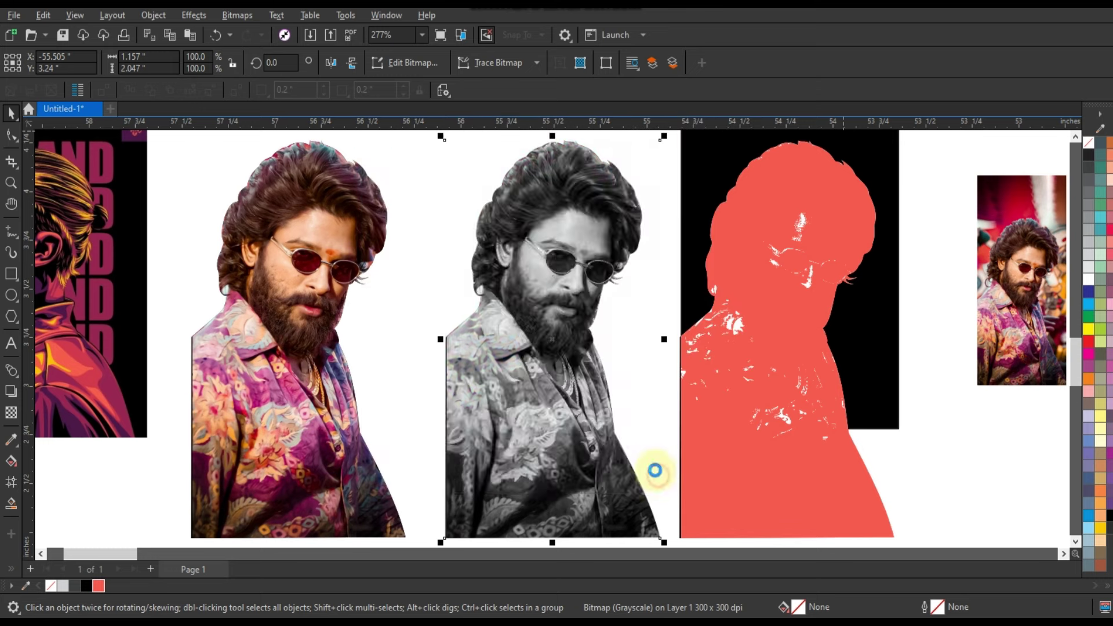
Outline-trace the 1-bit portrait as a Low quality image with detail 99, objects grouped by color and a specified background color for removal
right_click(562, 342)
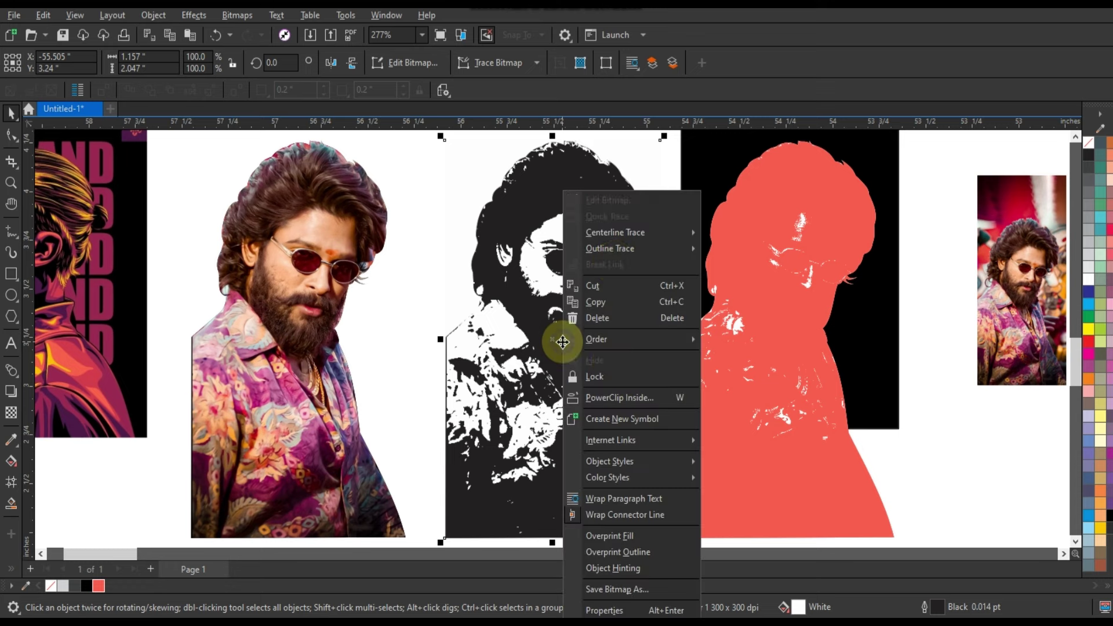
mouse_move(626, 249)
click(794, 314)
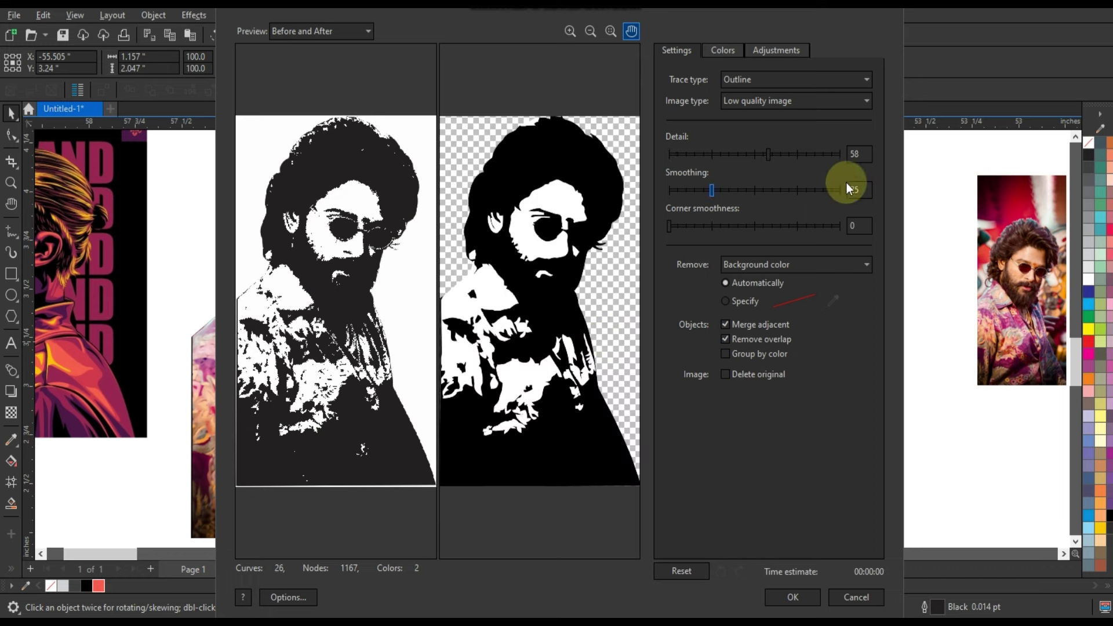
click(839, 153)
click(725, 354)
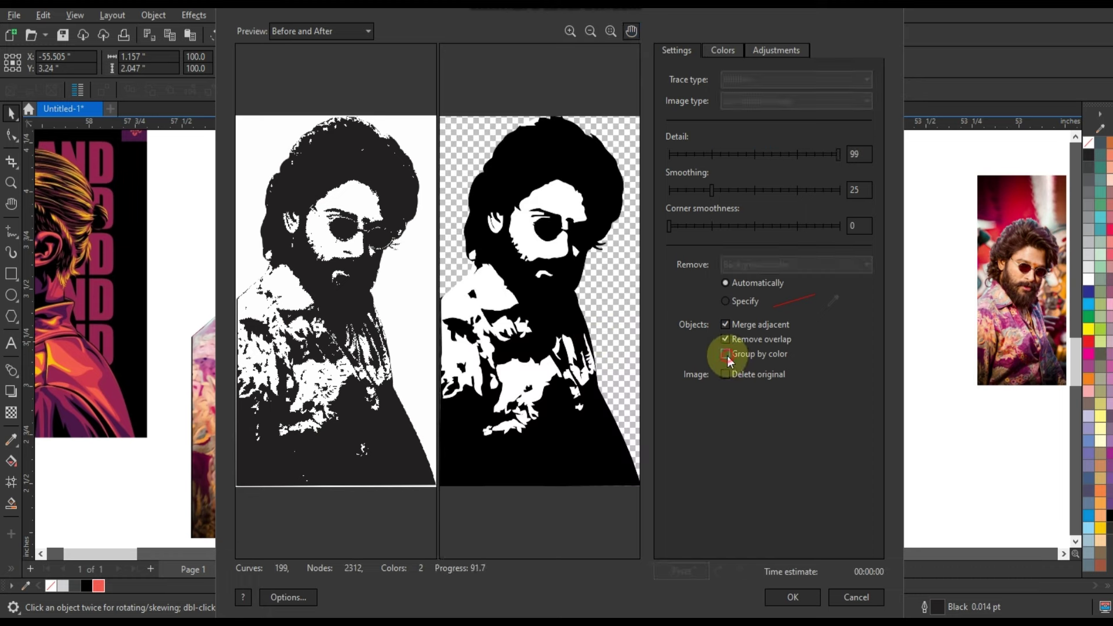
click(731, 301)
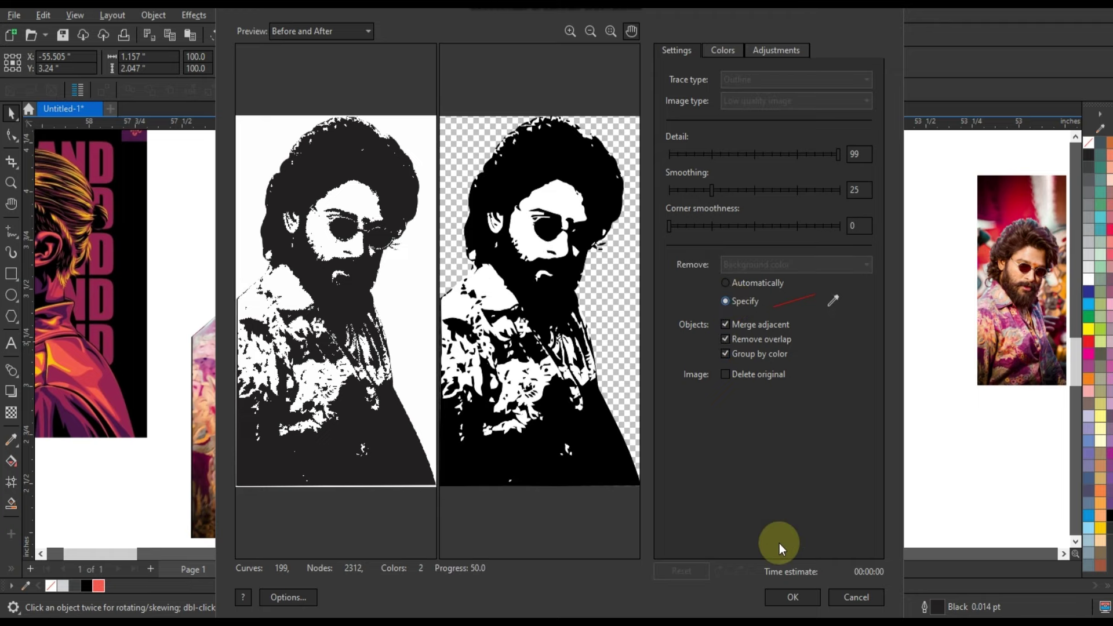
click(788, 596)
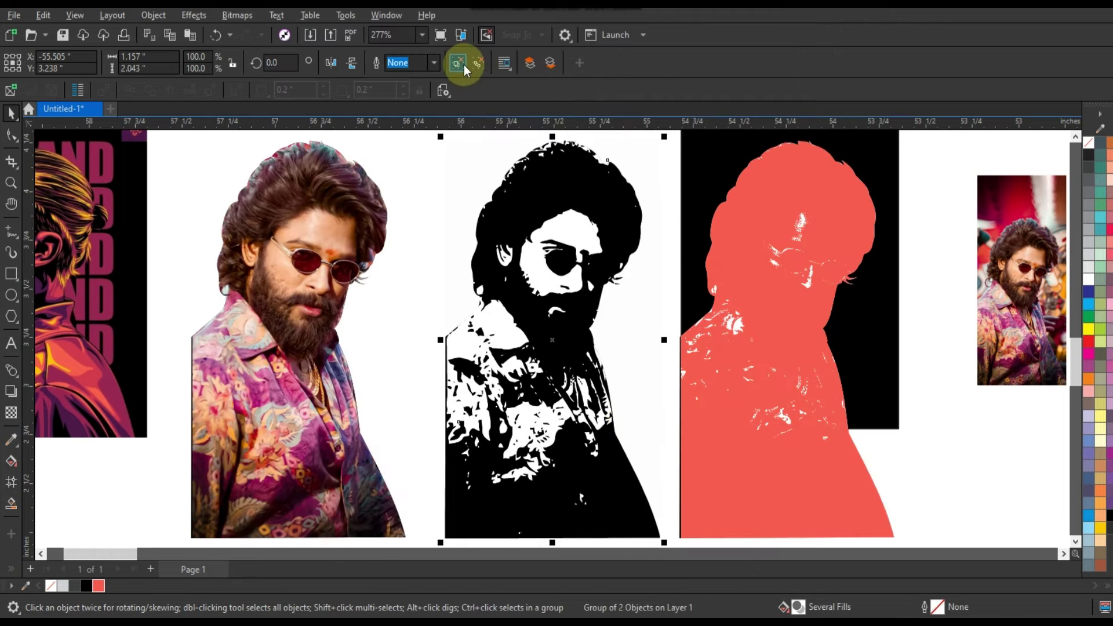
Sample the magenta #972352 from the reference poster's face and fill the traced portrait's black shapes with it
click(603, 216)
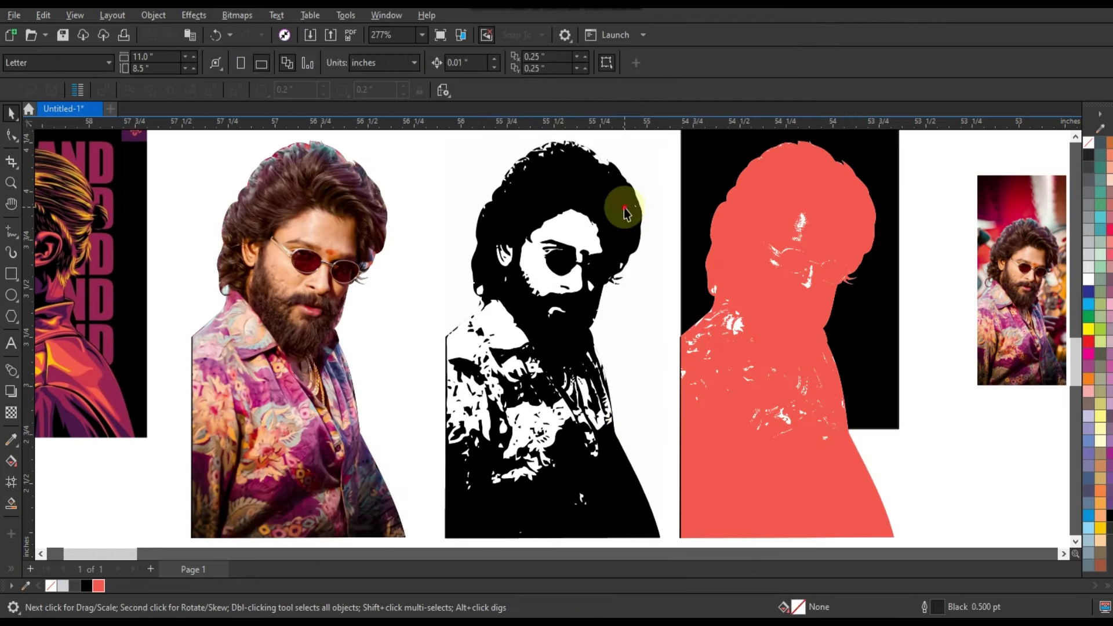
click(9, 445)
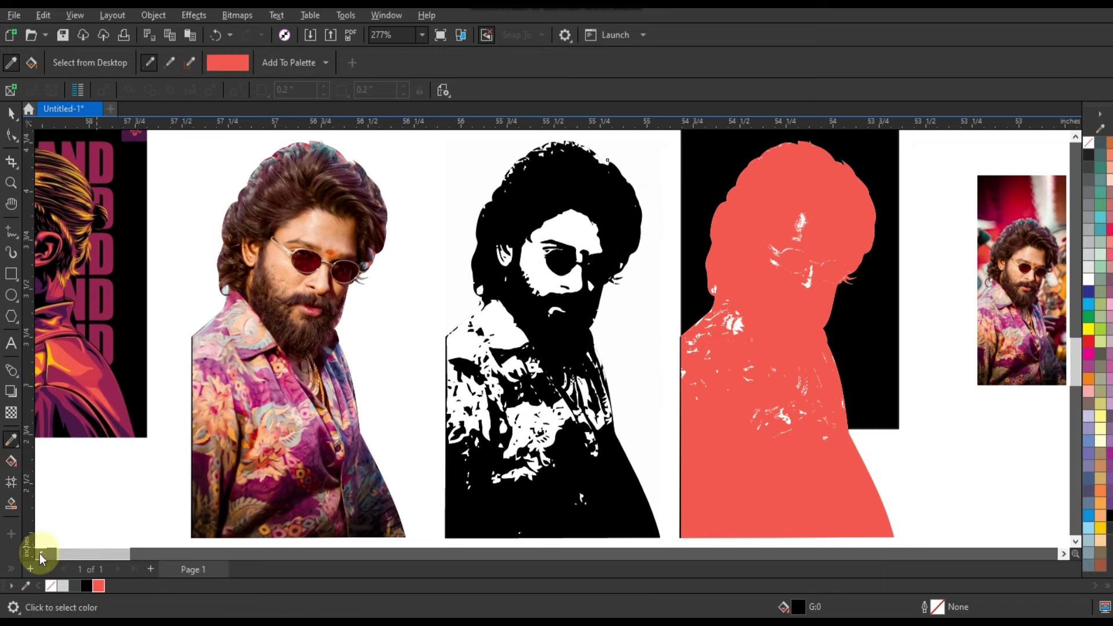
click(41, 554)
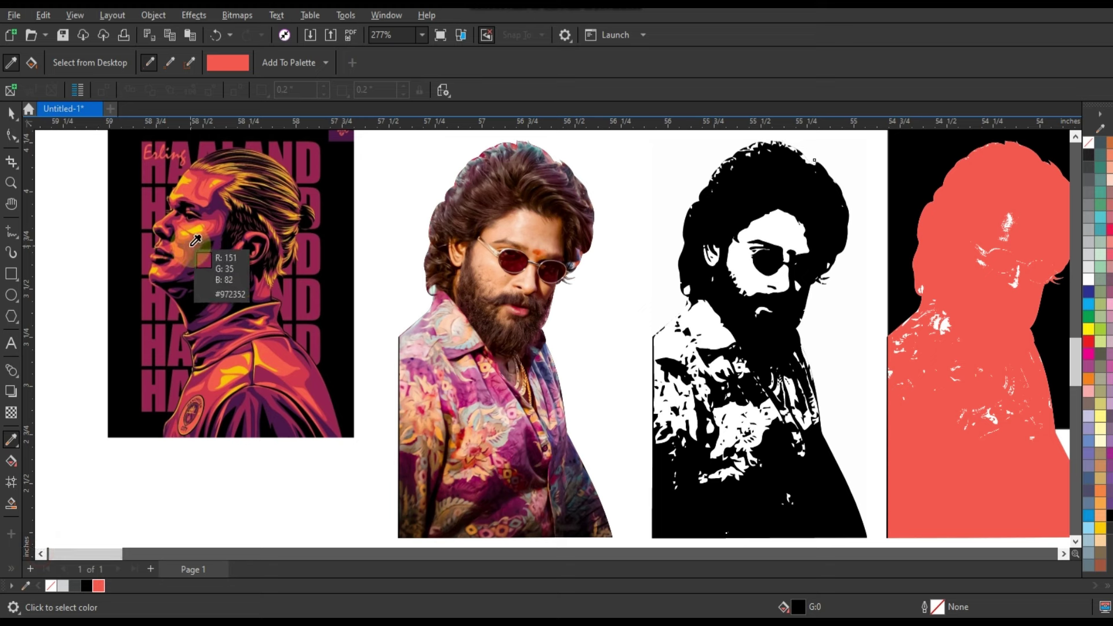
click(212, 255)
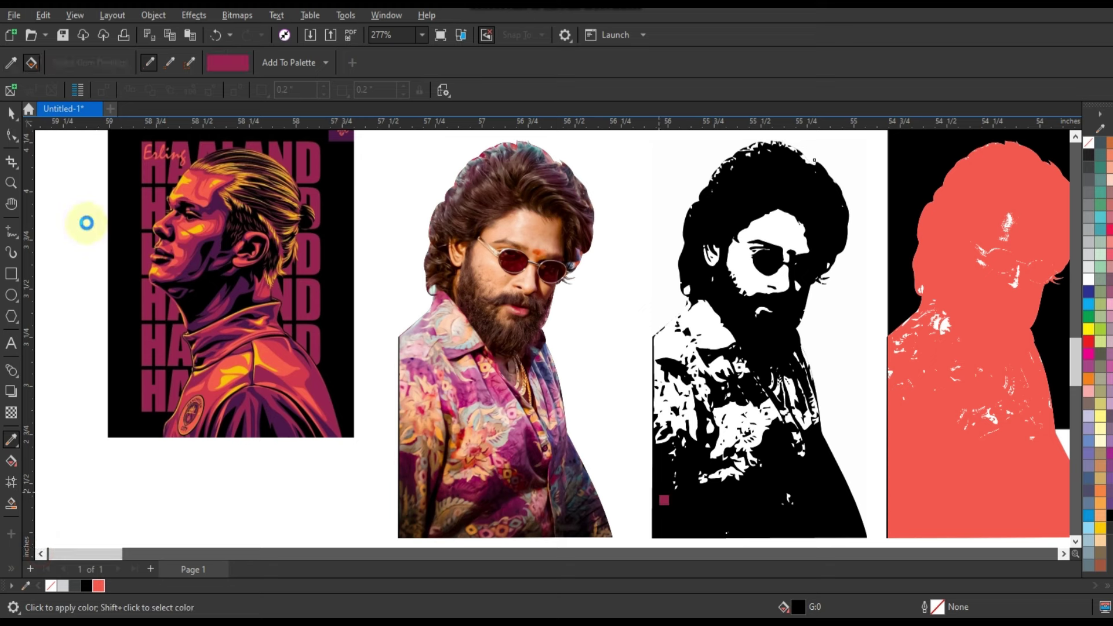
click(776, 497)
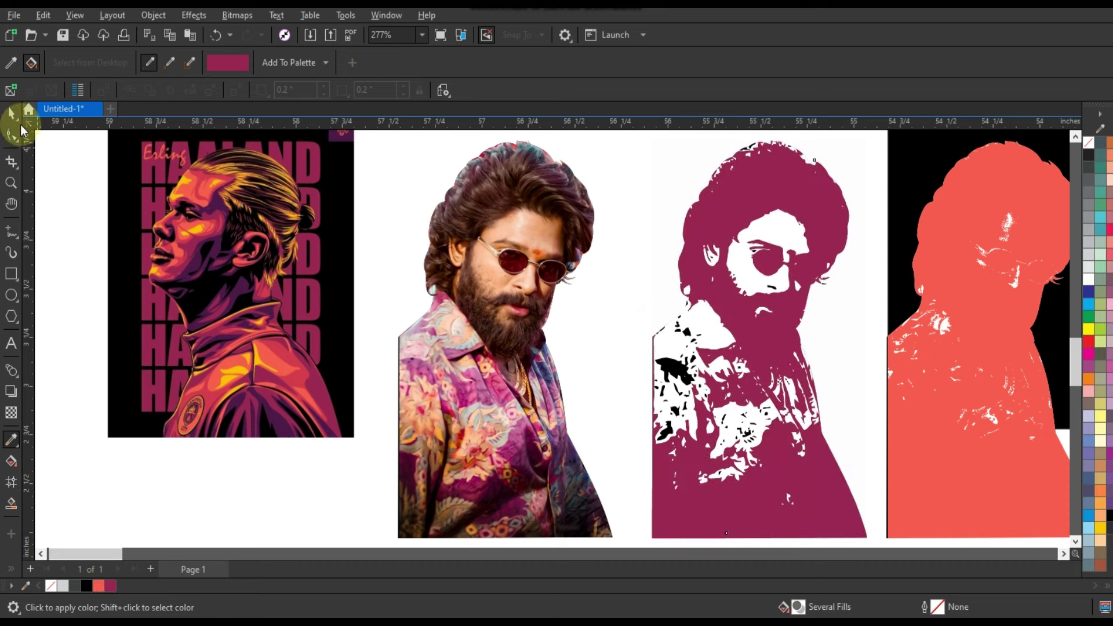
key(space)
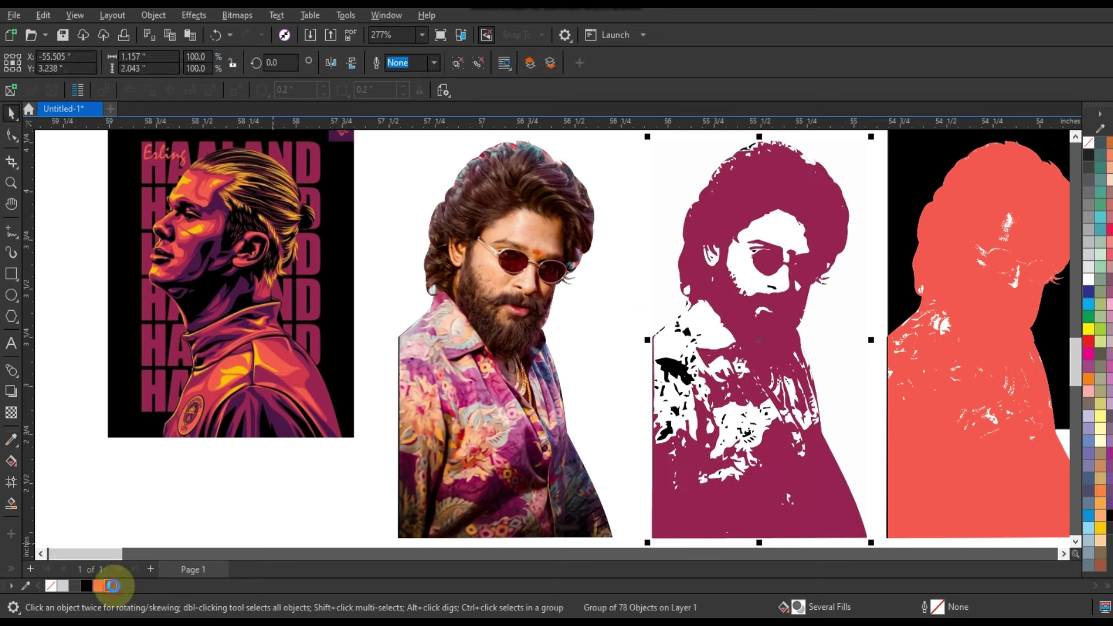
Center the magenta traced group on the red silhouette and PowerClip it inside that silhouette
scroll(464, 423, down, 1)
shift+click(913, 461)
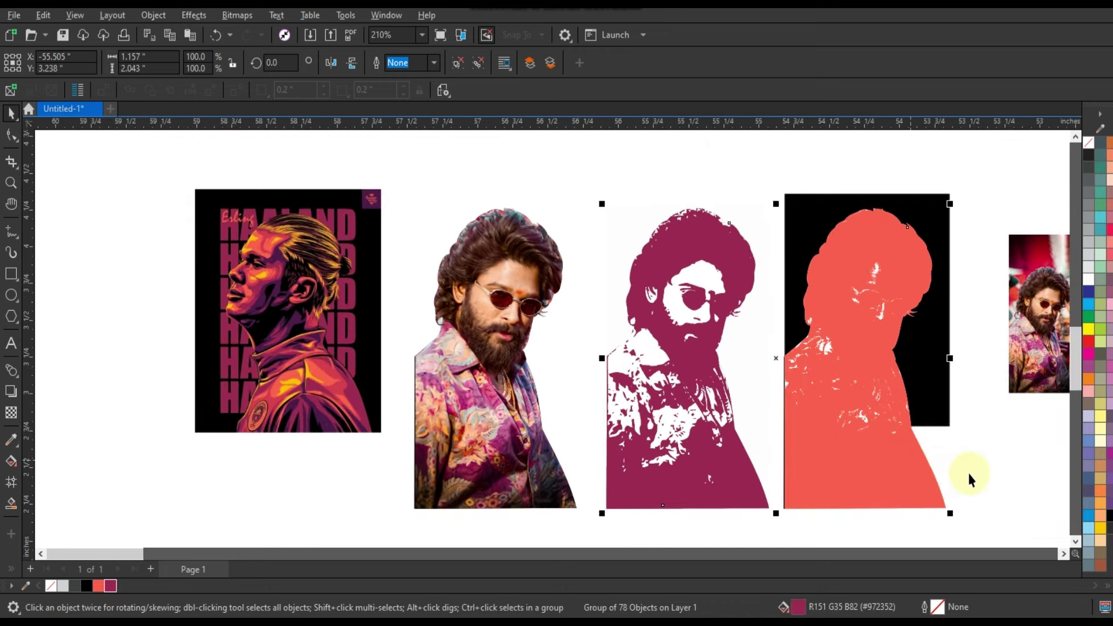
key(c)
click(903, 480)
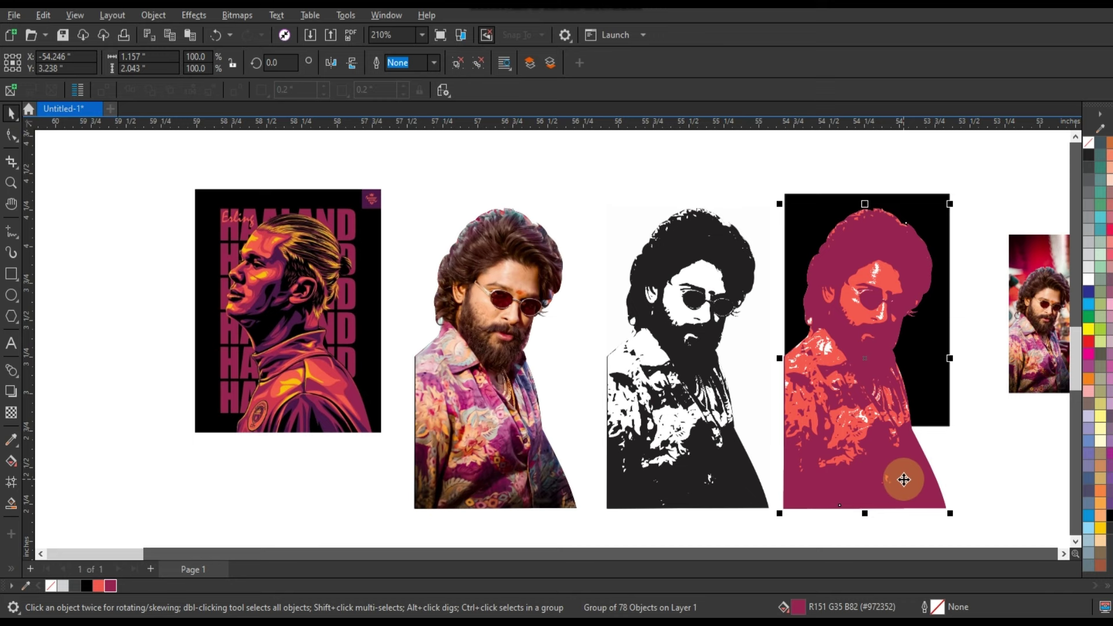
drag(903, 480, 903, 480)
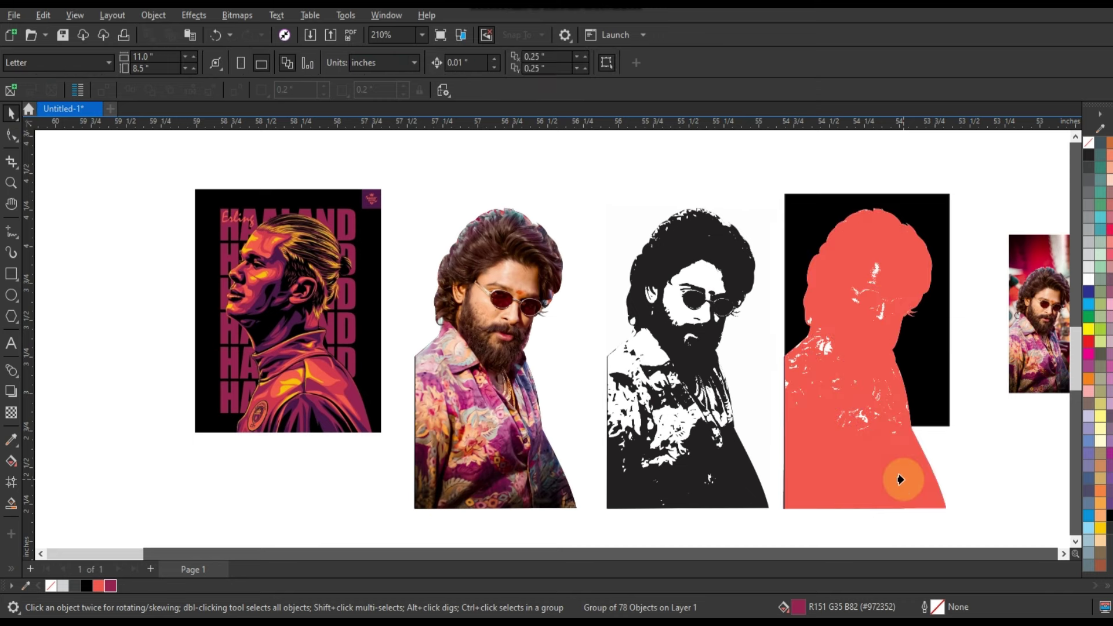
Place a color cutout copy where the black-and-white portrait stands and convert it to a 300 dpi 8-bit grayscale bitmap
drag(724, 474, 661, 452)
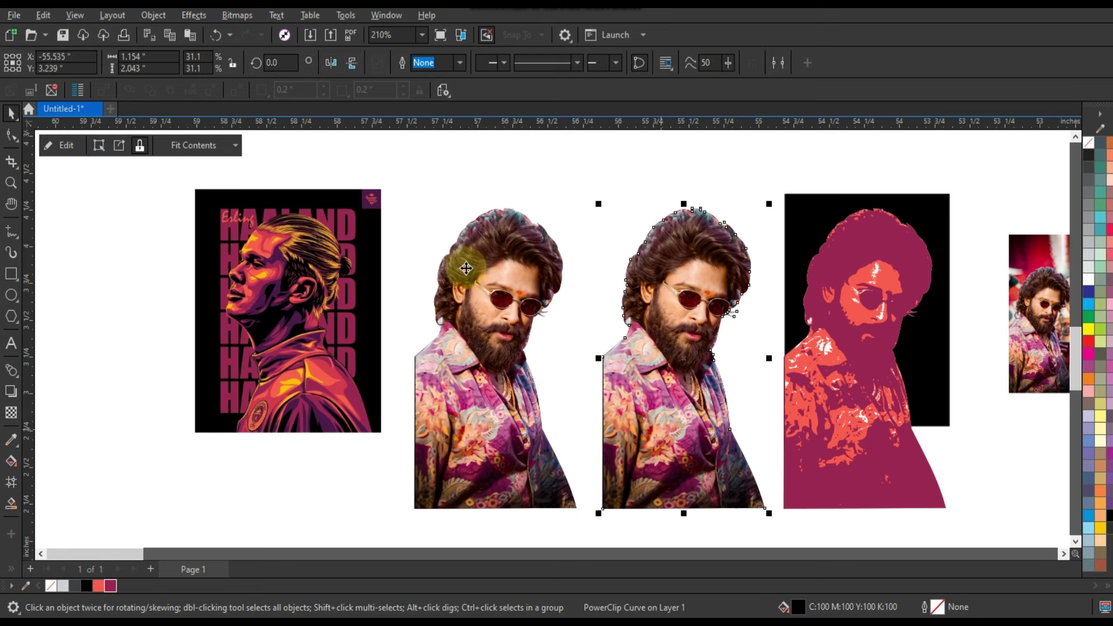
click(238, 15)
click(278, 35)
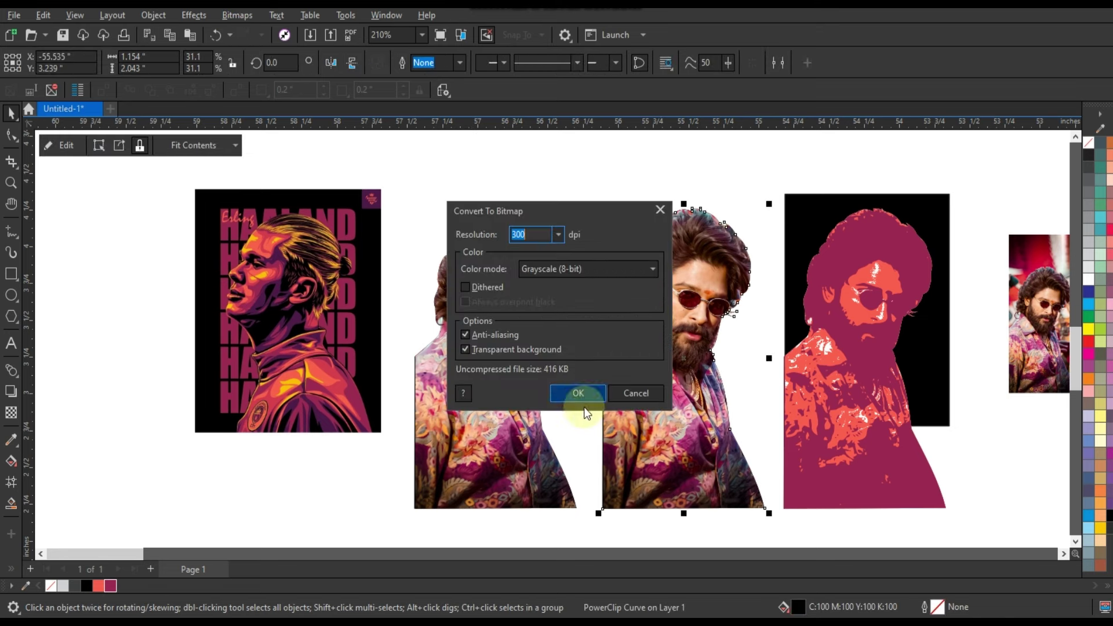
click(577, 395)
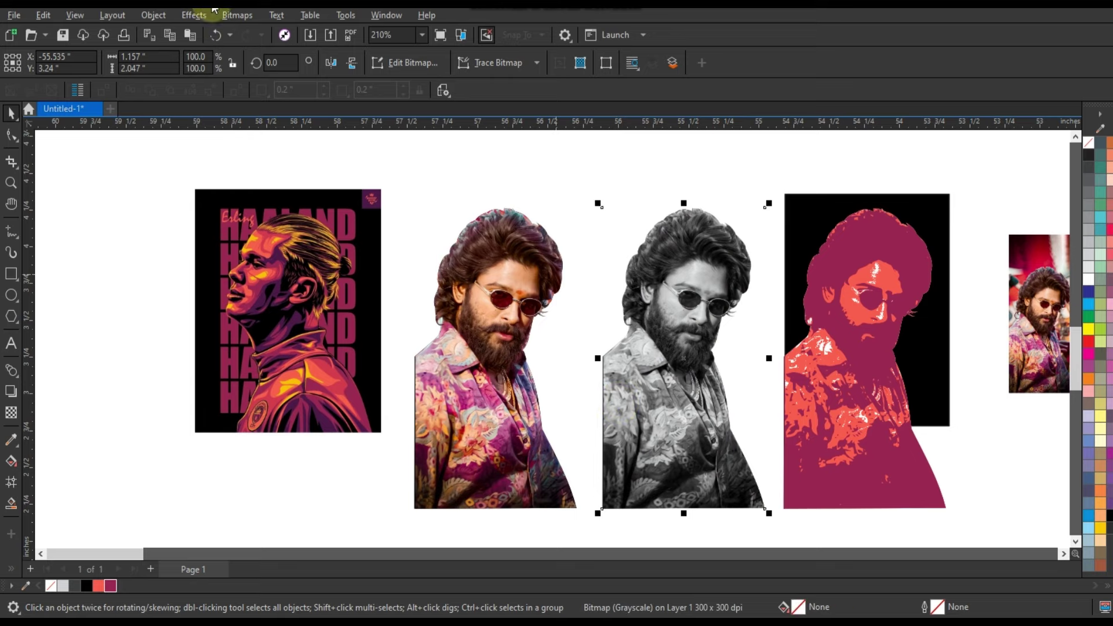
Convert the new grayscale portrait to 1-bit Line Art with a threshold of 90
click(248, 21)
mouse_move(342, 139)
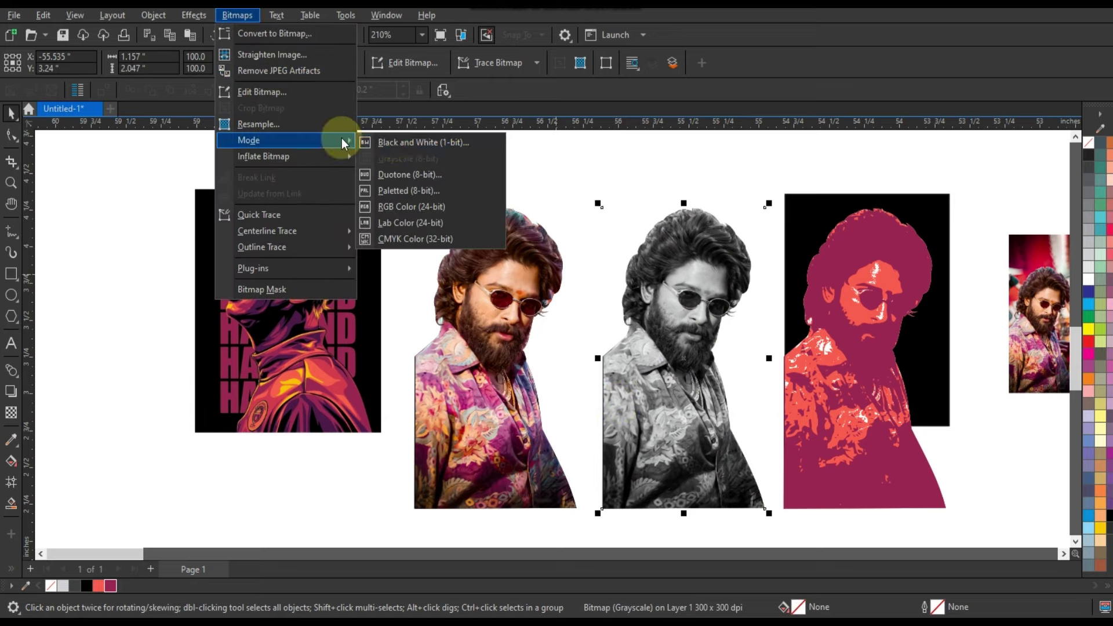
click(423, 143)
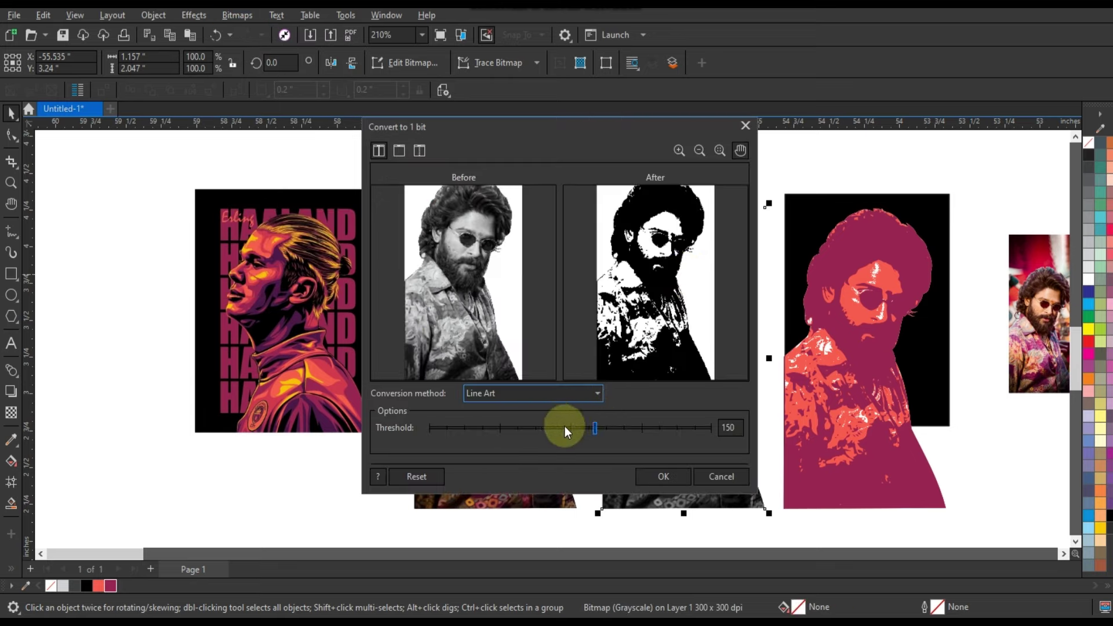
drag(567, 427, 530, 429)
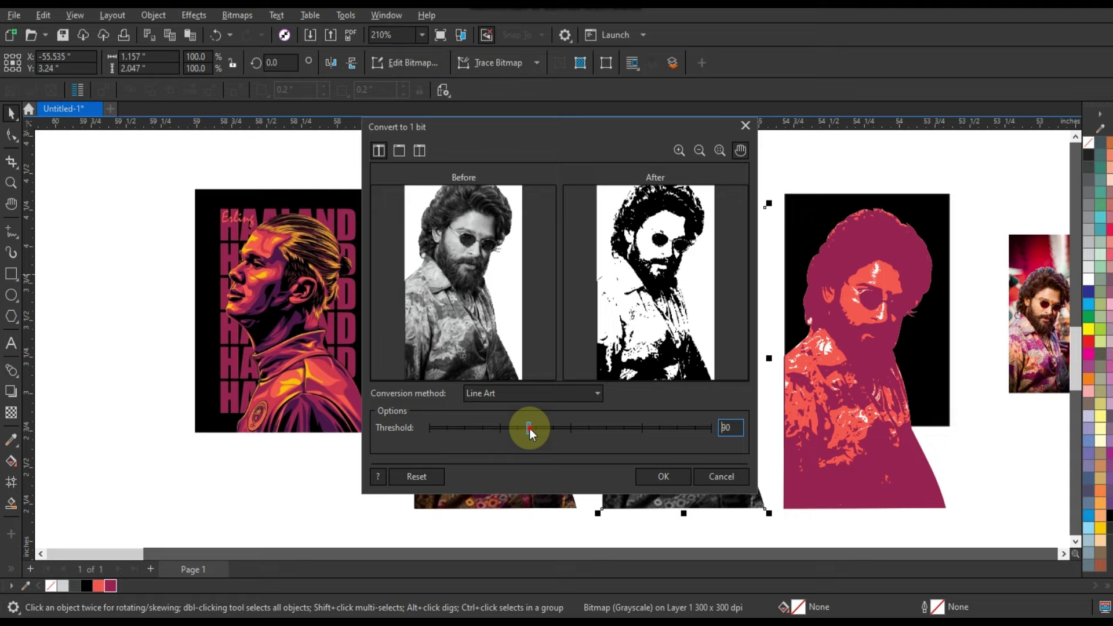
click(642, 476)
Edit the layered portrait's PowerClip contents and set the monochrome photo's outline color to the palette's yellow, #FCC008
click(861, 280)
double_click(861, 279)
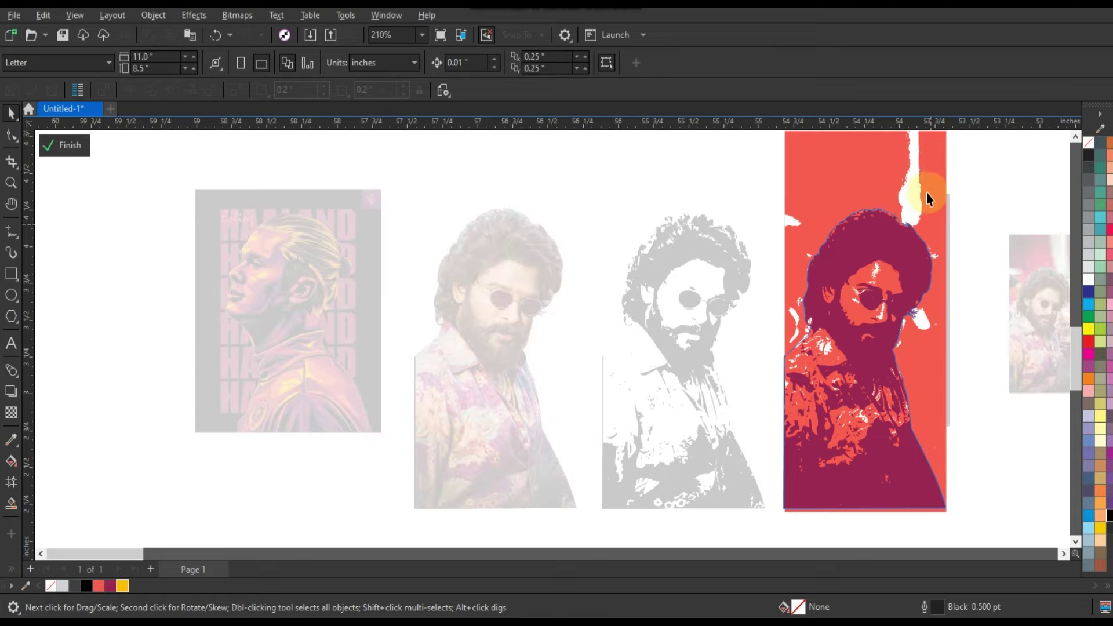
click(926, 175)
right_click(122, 584)
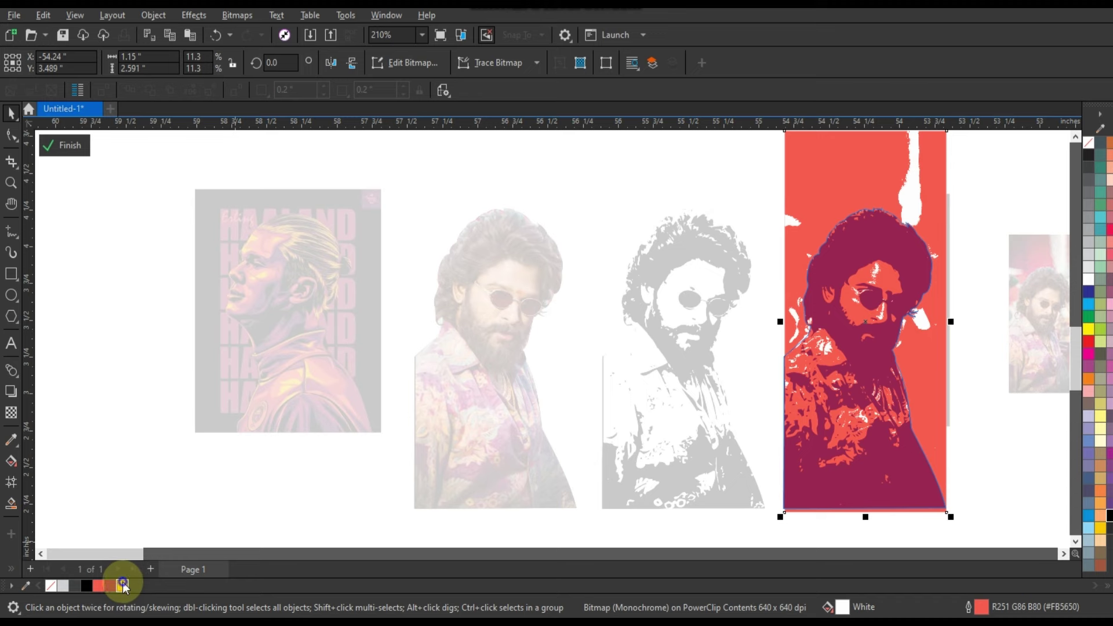
click(152, 400)
click(998, 465)
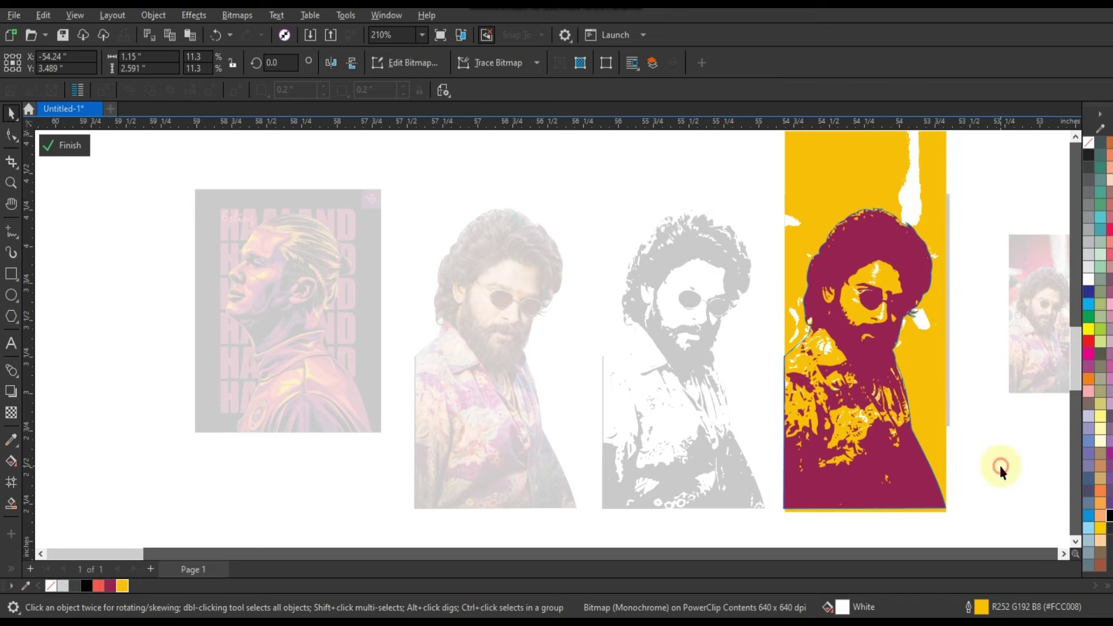
Fill the magenta traced group inside the PowerClip with the red #FB5650 and finish editing the contents
click(888, 367)
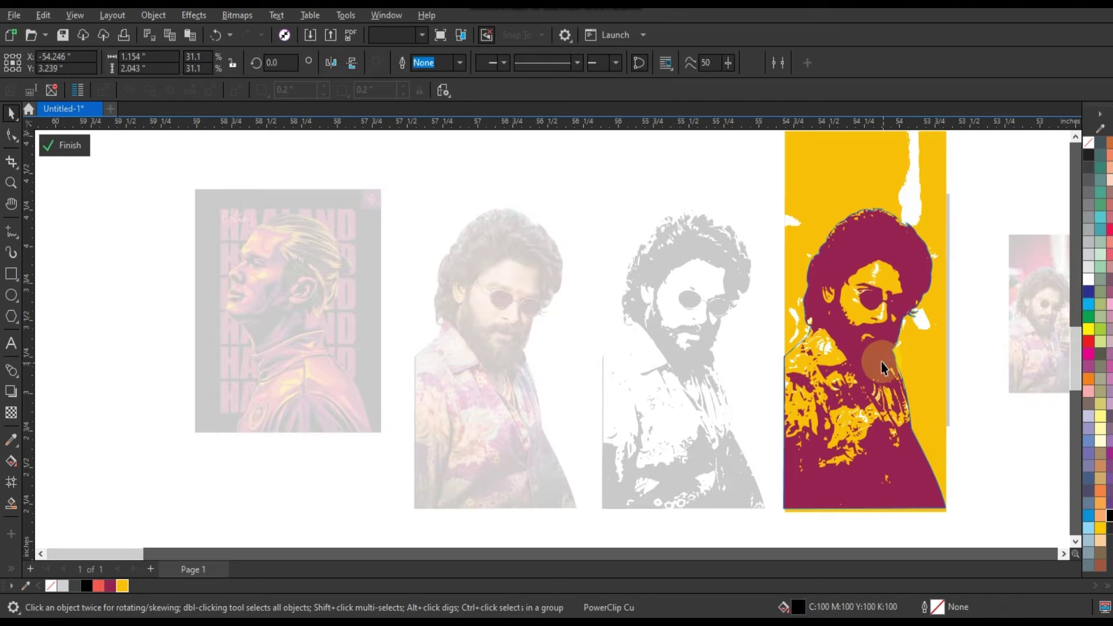
click(99, 585)
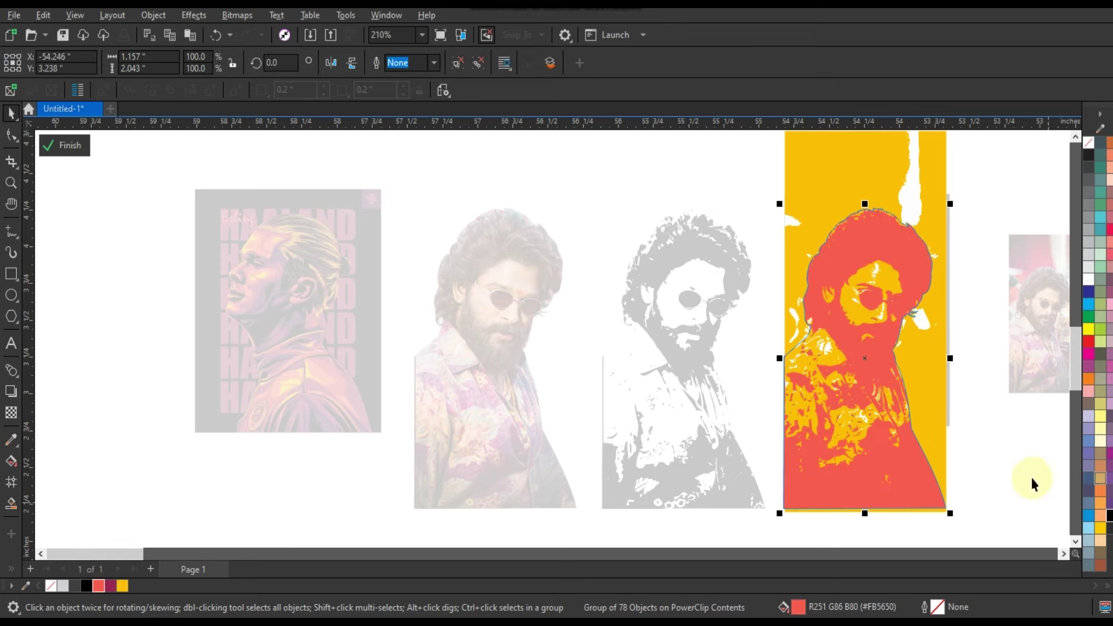
ctrl+click(955, 477)
Fill the newly traced portrait shapes with the magenta #972352 and center them on the layered portrait
click(730, 467)
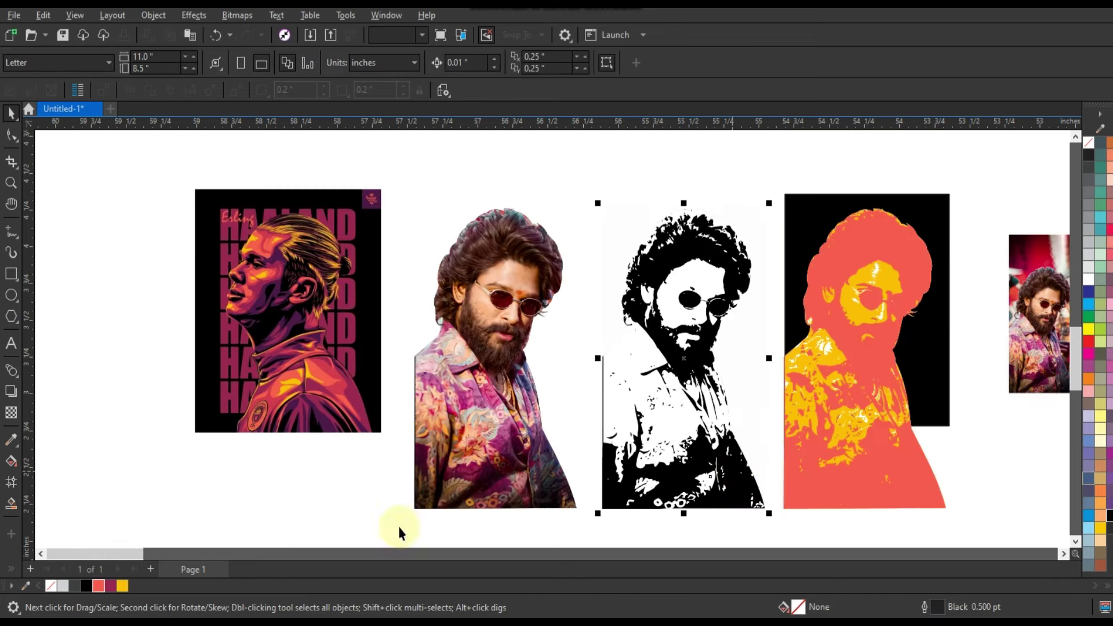
click(111, 585)
key(ctrl+z)
key(ctrl+z)
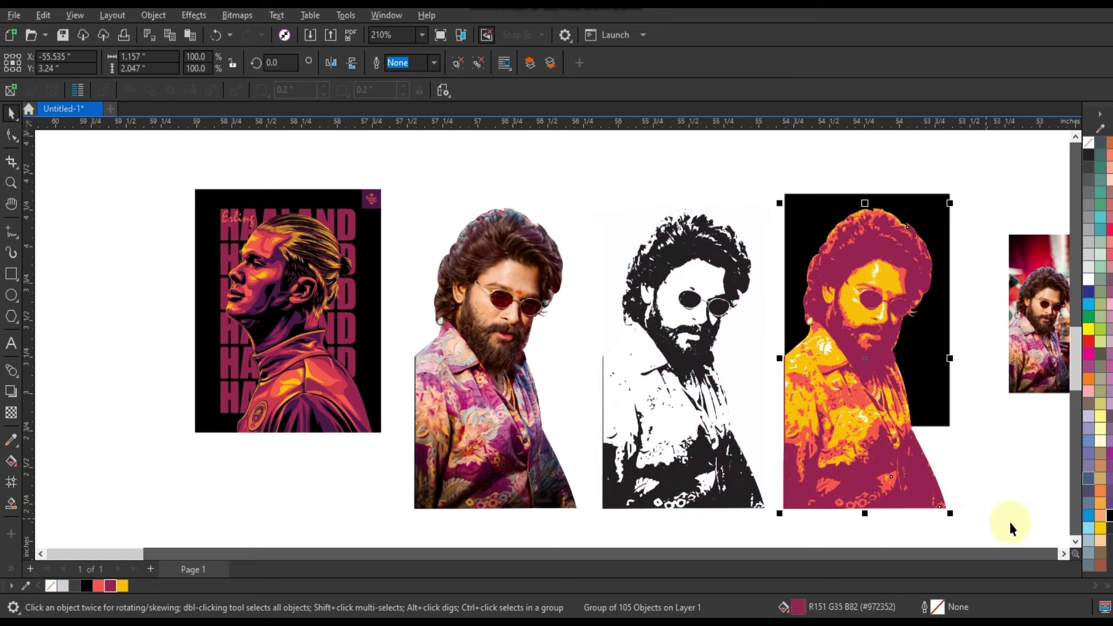
click(1006, 523)
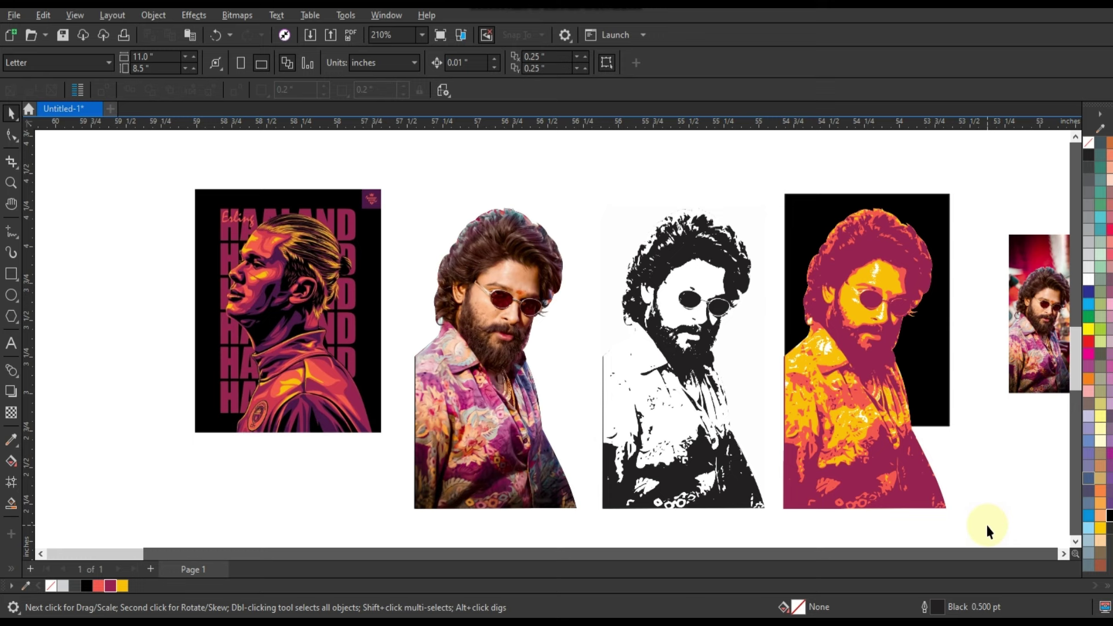
Delete the leftover black-and-white portrait beside the layered color portrait
drag(982, 524, 764, 198)
click(731, 240)
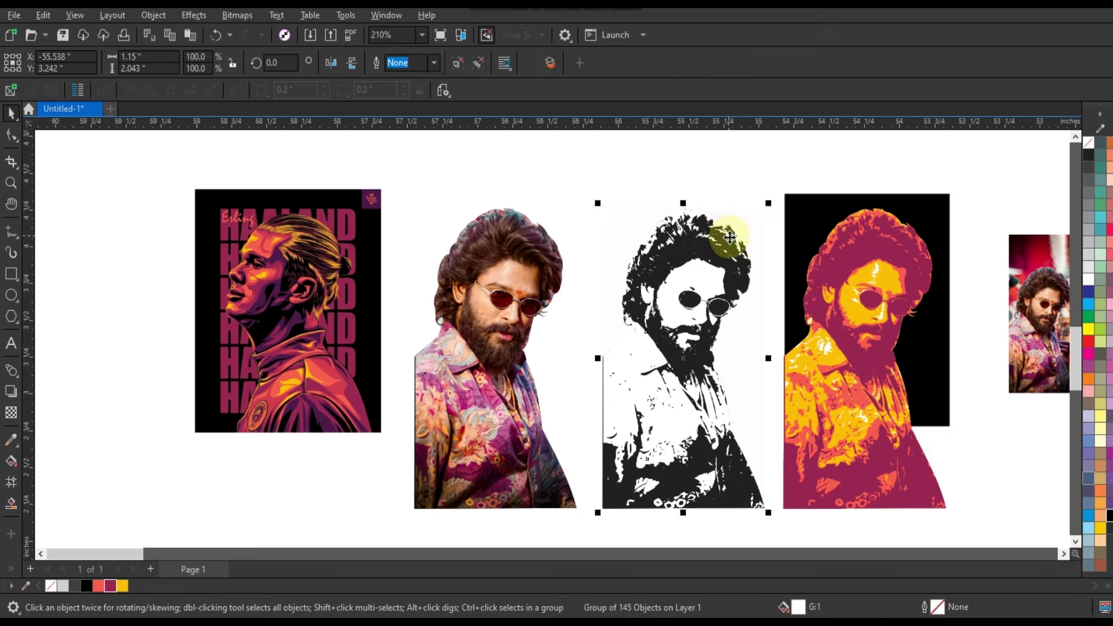
click(848, 305)
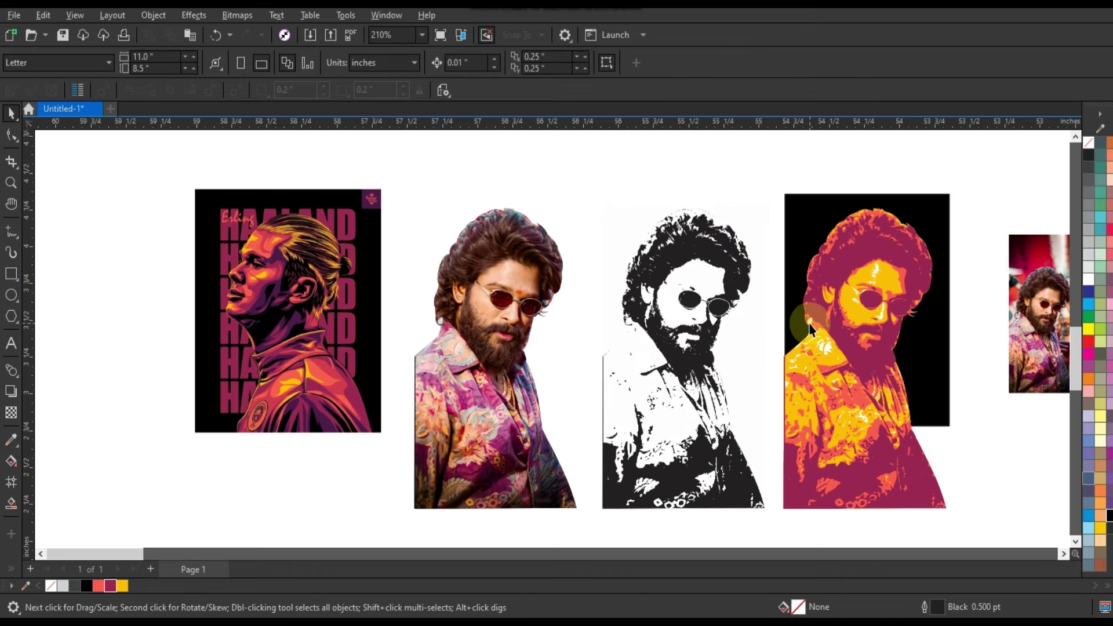
click(763, 306)
key(Delete)
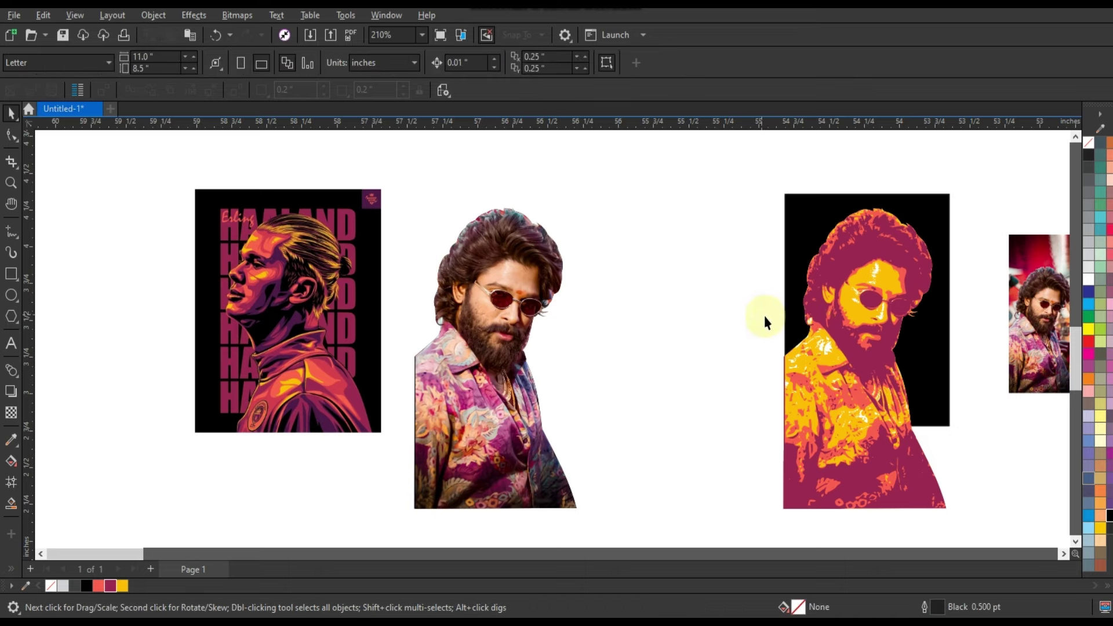
Start converting the color cutout portrait beside the reference poster to a bitmap
click(848, 331)
key(shift+F2)
click(740, 447)
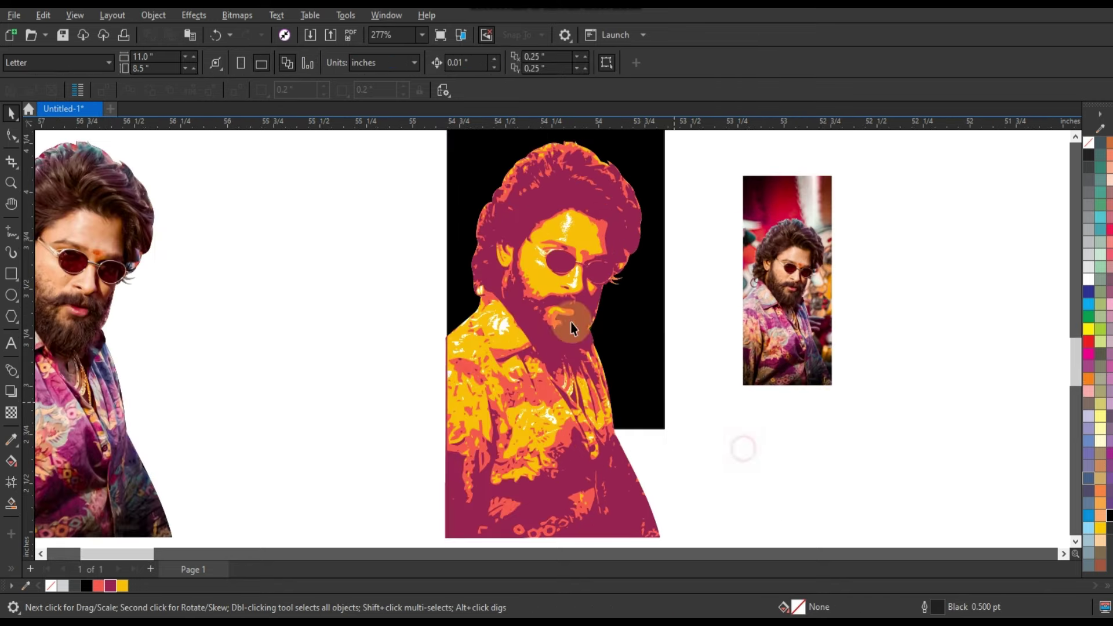
key(F4)
click(458, 415)
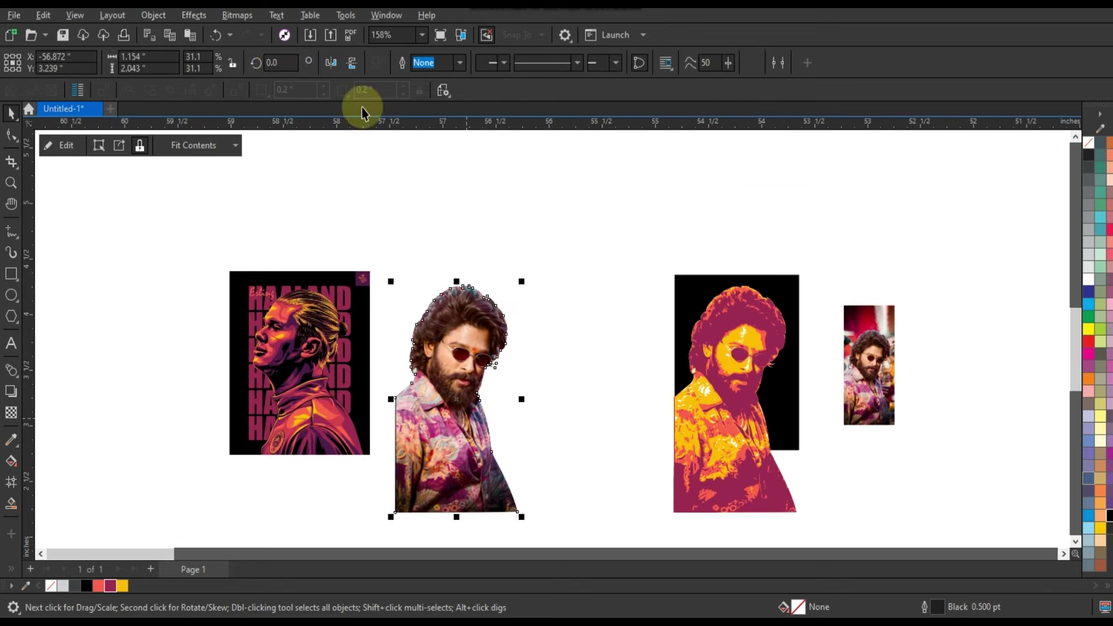
key(shift+F2)
click(238, 15)
click(254, 40)
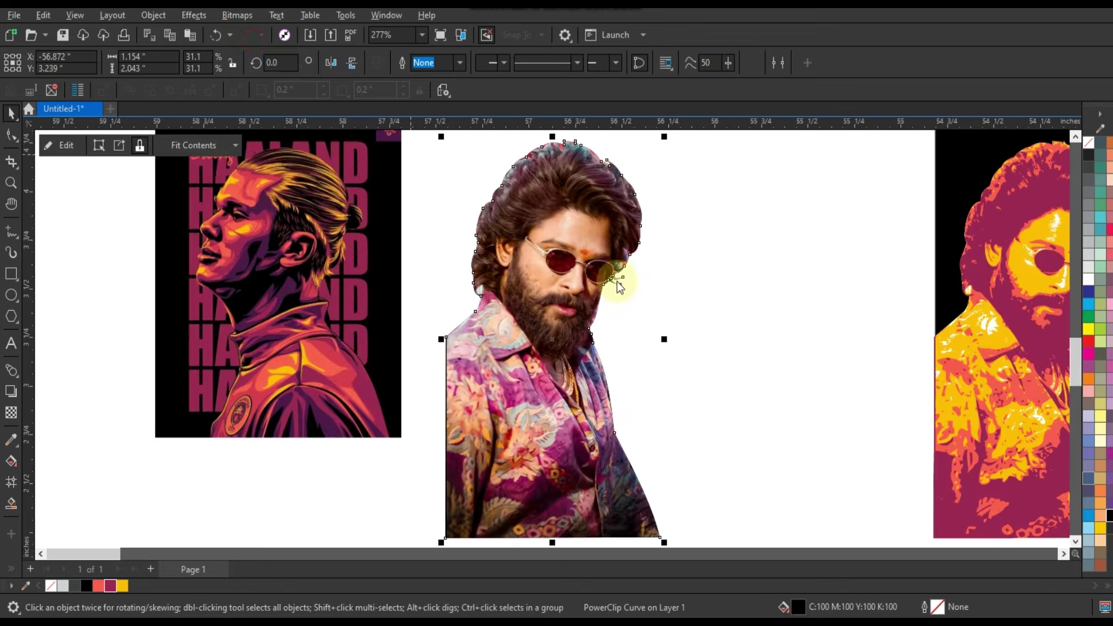